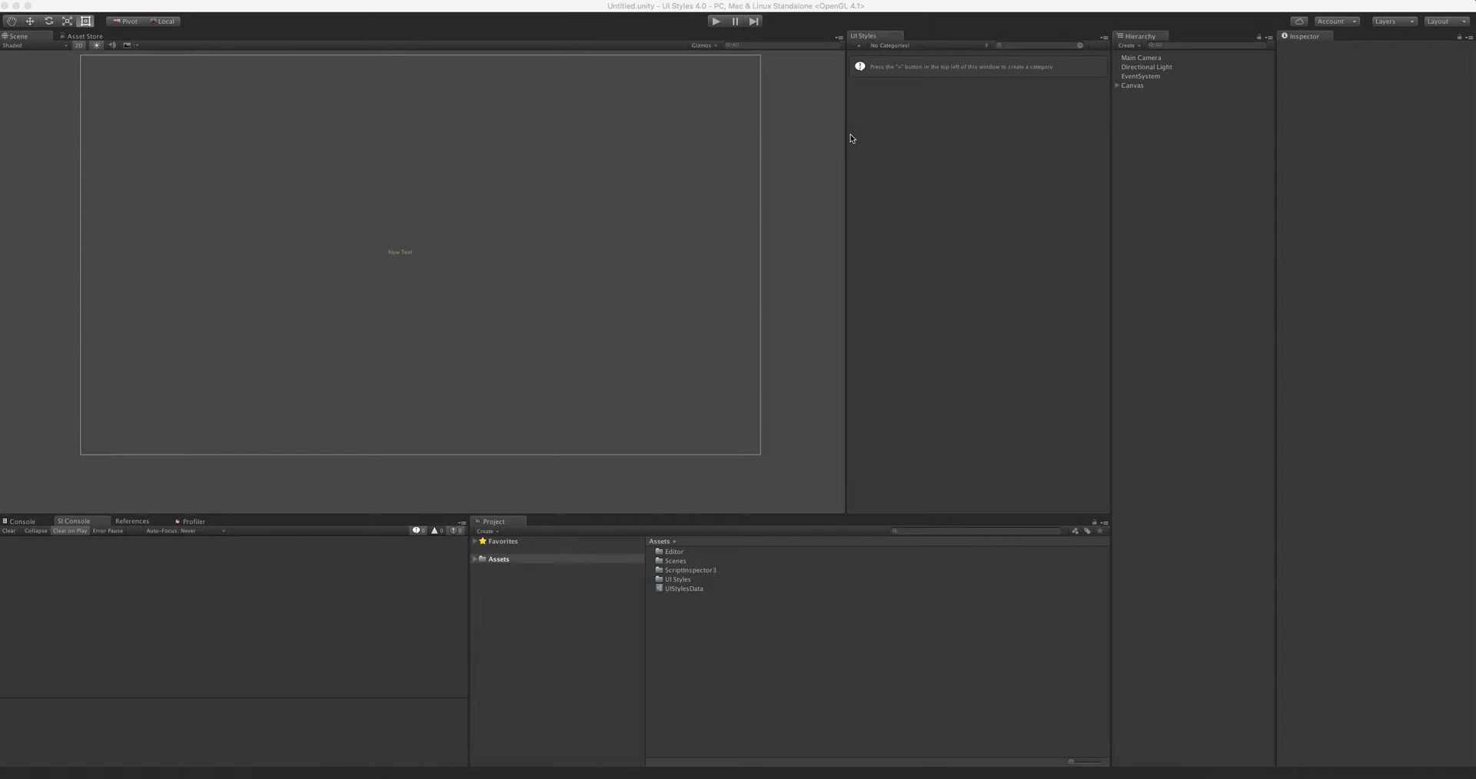
- Examine the UIStylesData asset in the project and the options available for the UI Styles window
click(881, 35)
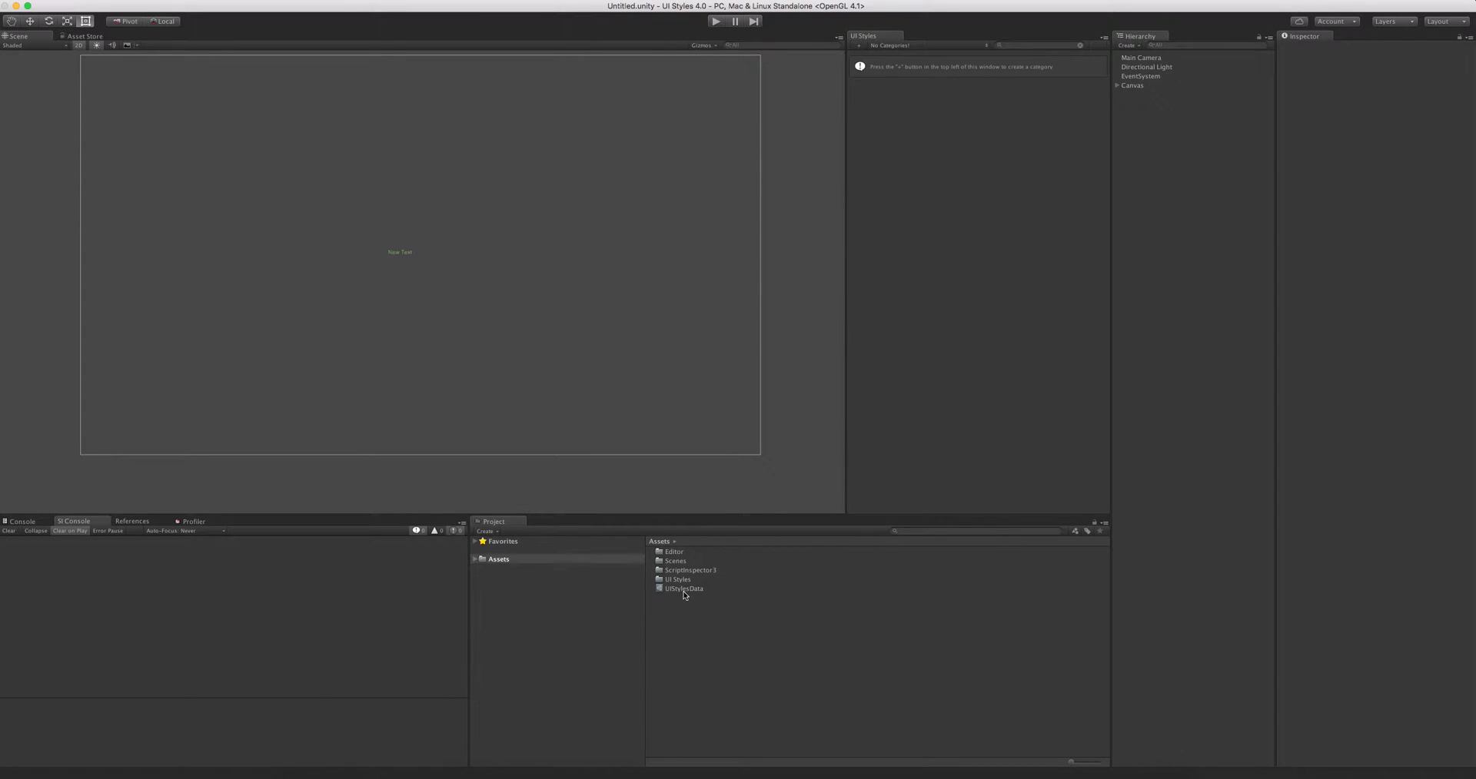
click(859, 590)
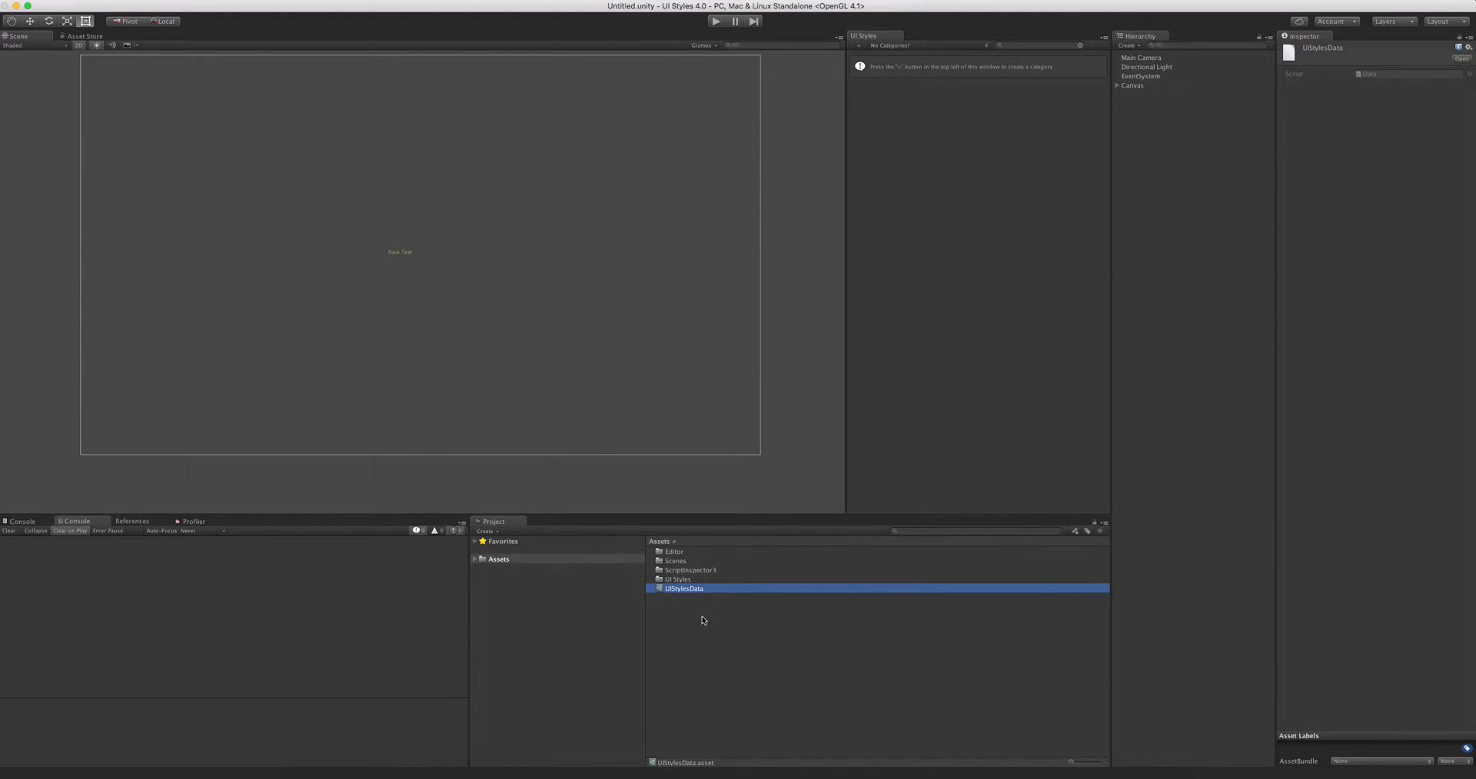
click(990, 245)
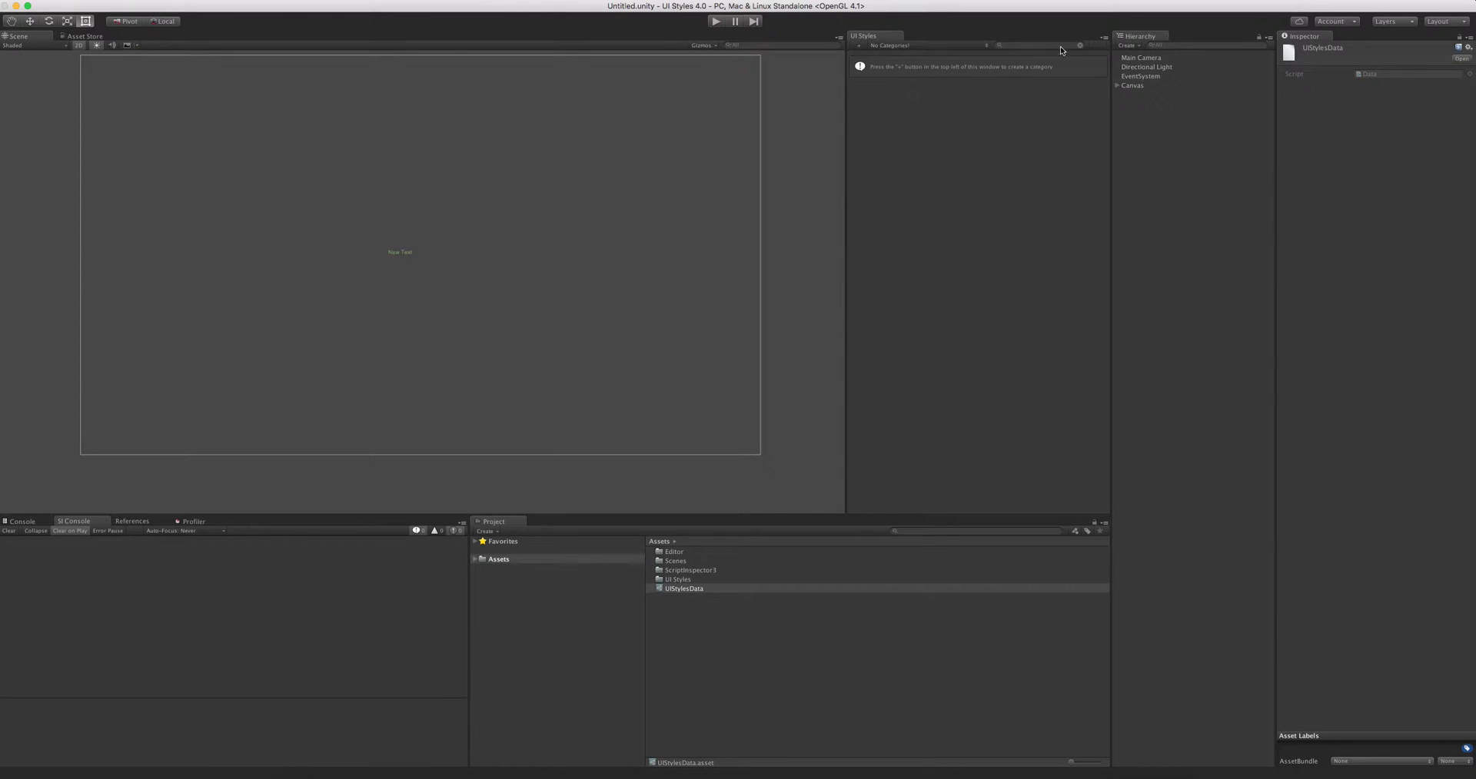
click(1104, 37)
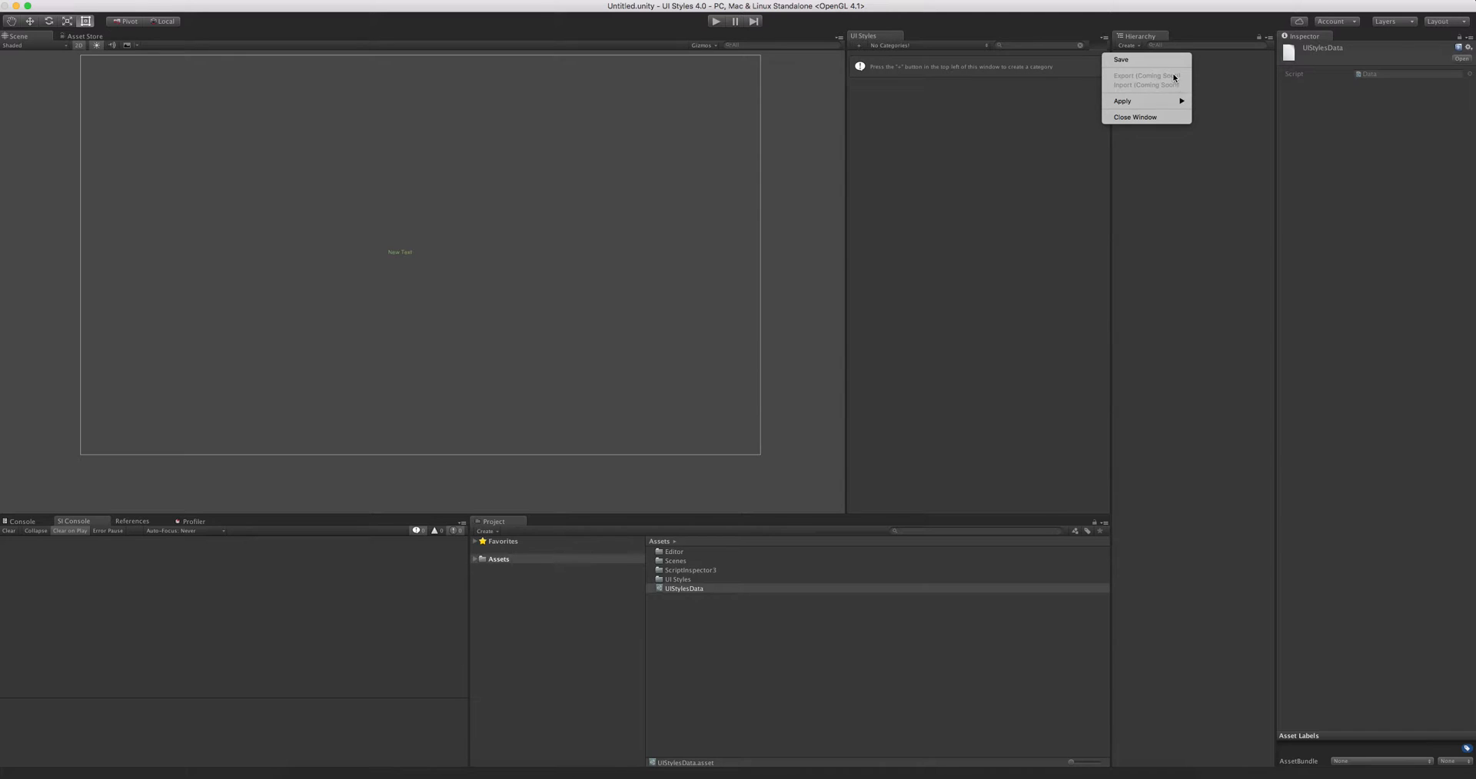
click(1025, 144)
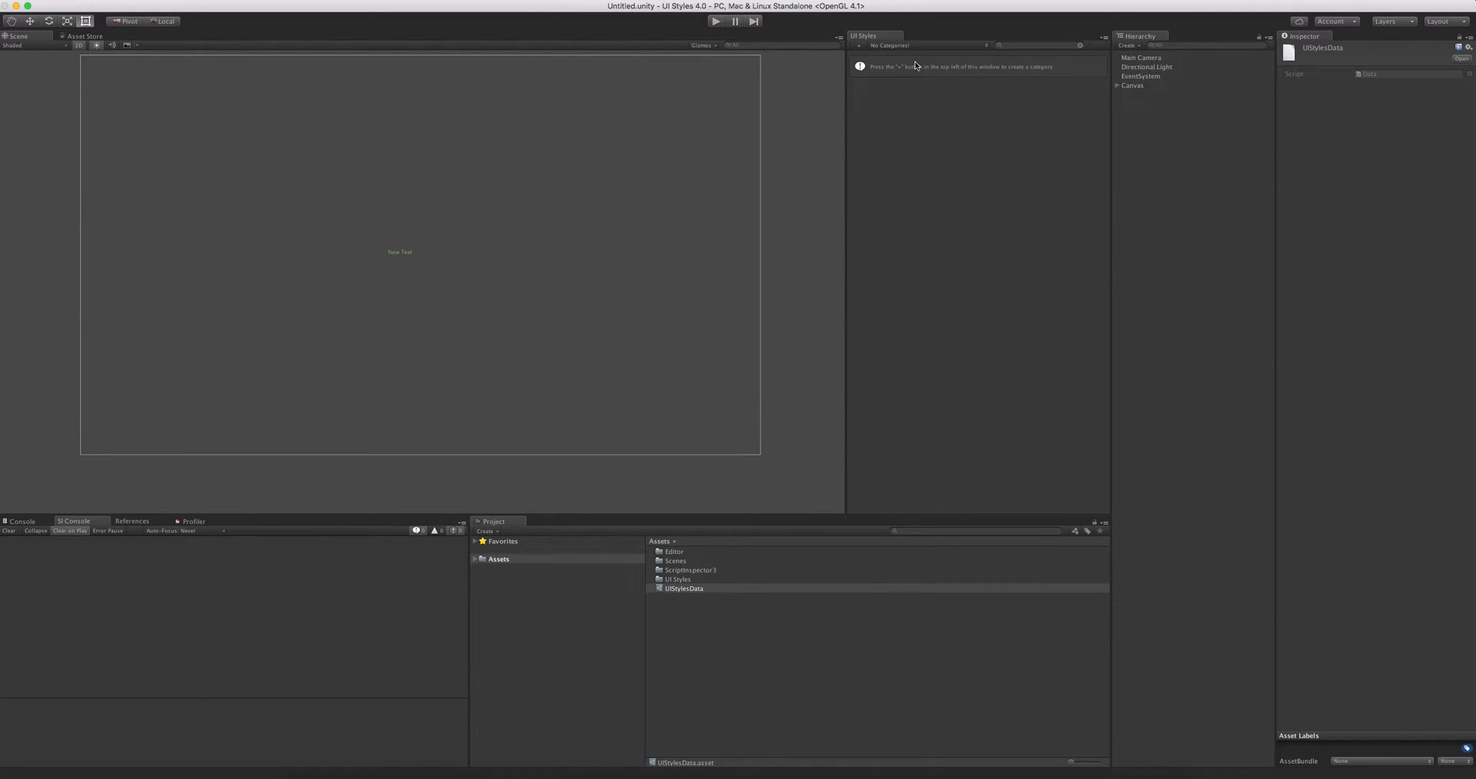
click(1104, 37)
click(989, 113)
- Create a style category named Button Styles
click(859, 46)
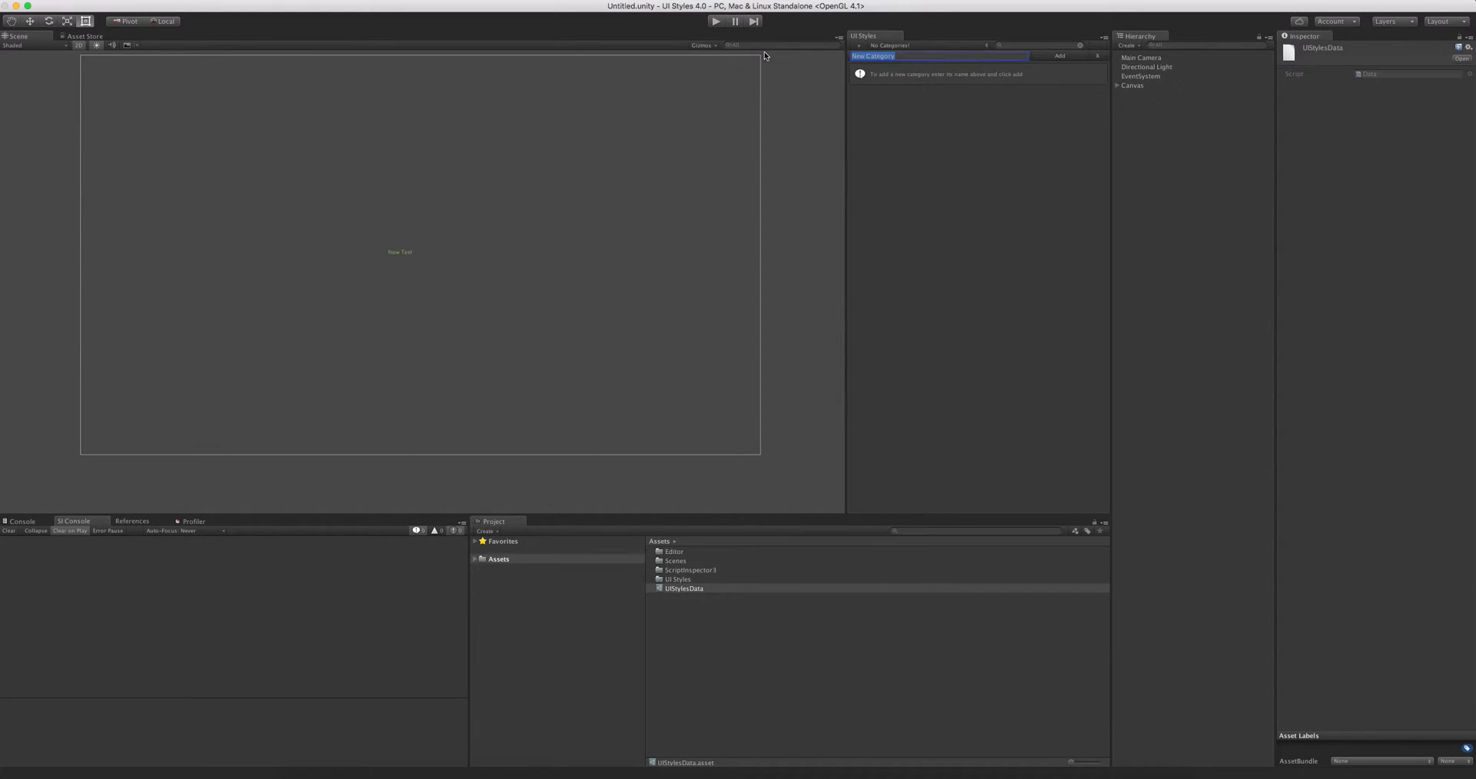
text(Button Styles)
click(1058, 56)
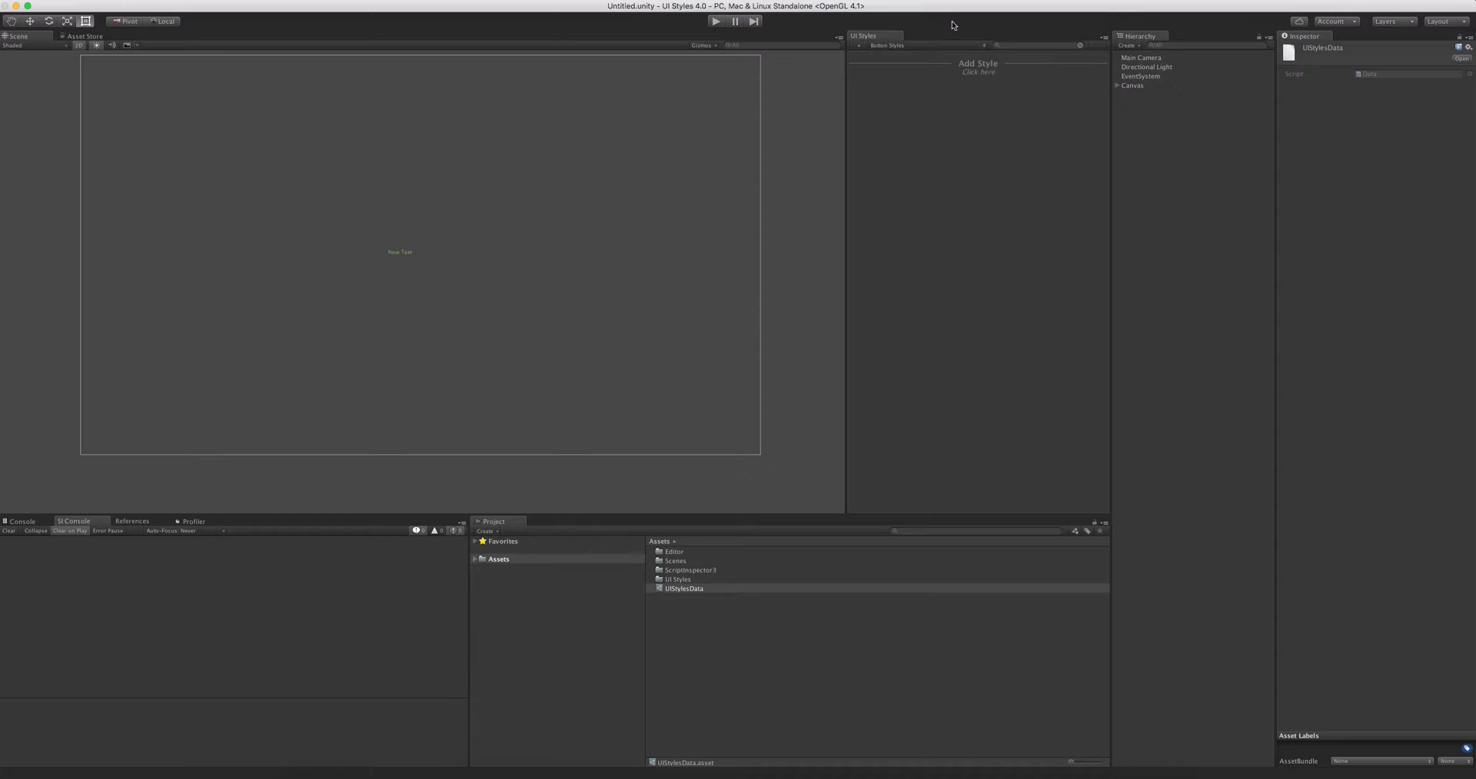
- Add another style category named Text and switch back to the Button Styles category
click(928, 45)
click(927, 151)
click(859, 47)
click(913, 55)
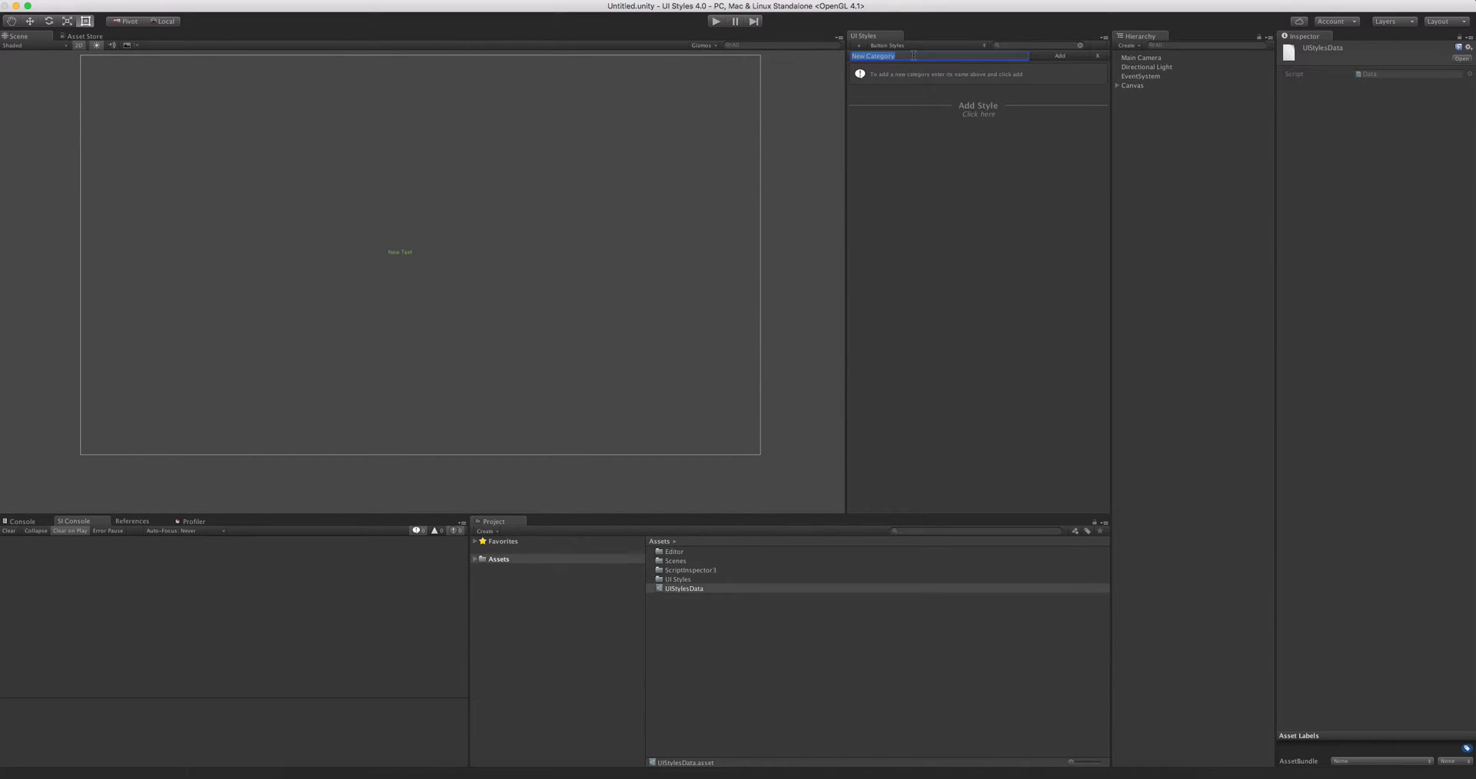
text(Text)
click(1059, 56)
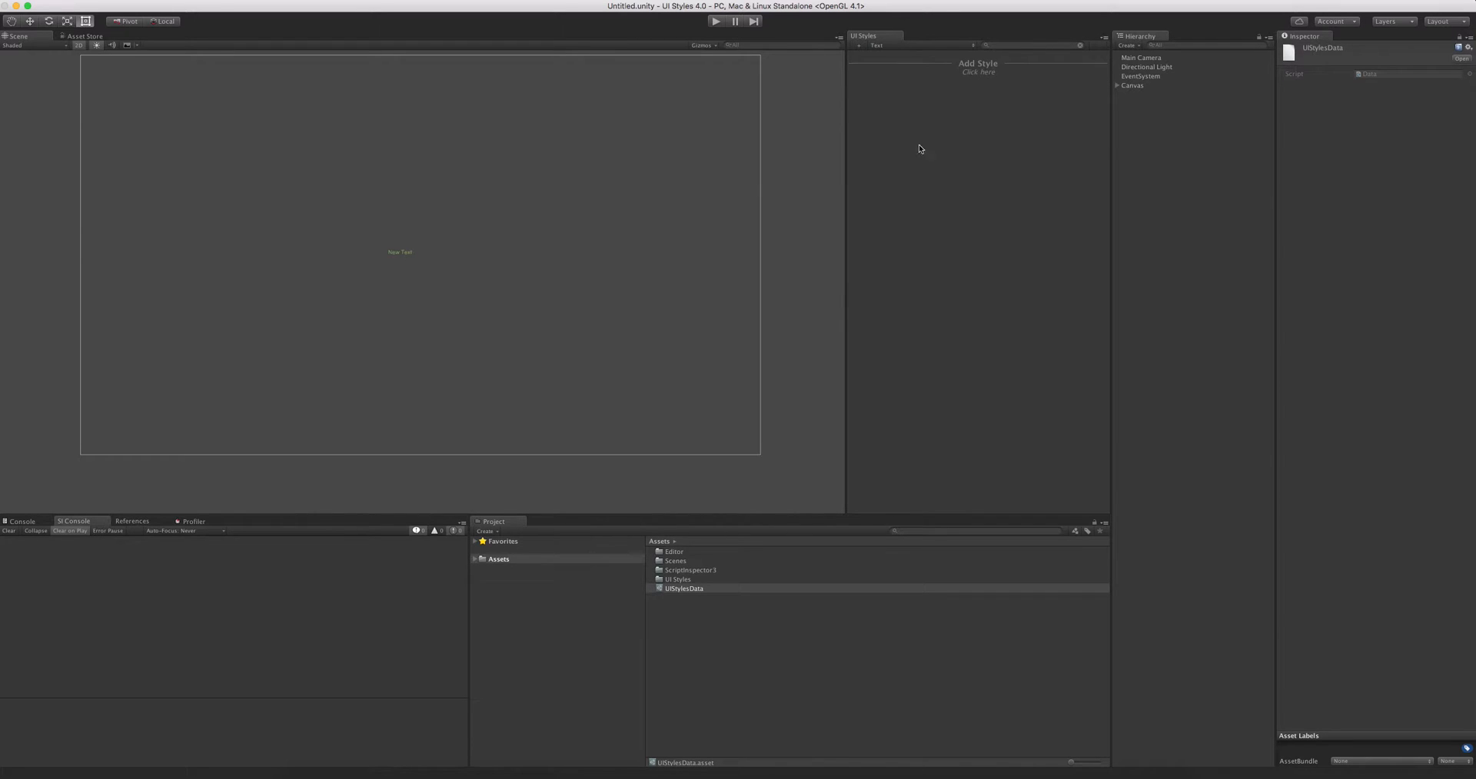
click(893, 44)
click(893, 91)
- Add a style of type Button to the Button Styles category and name it Button Style
click(961, 74)
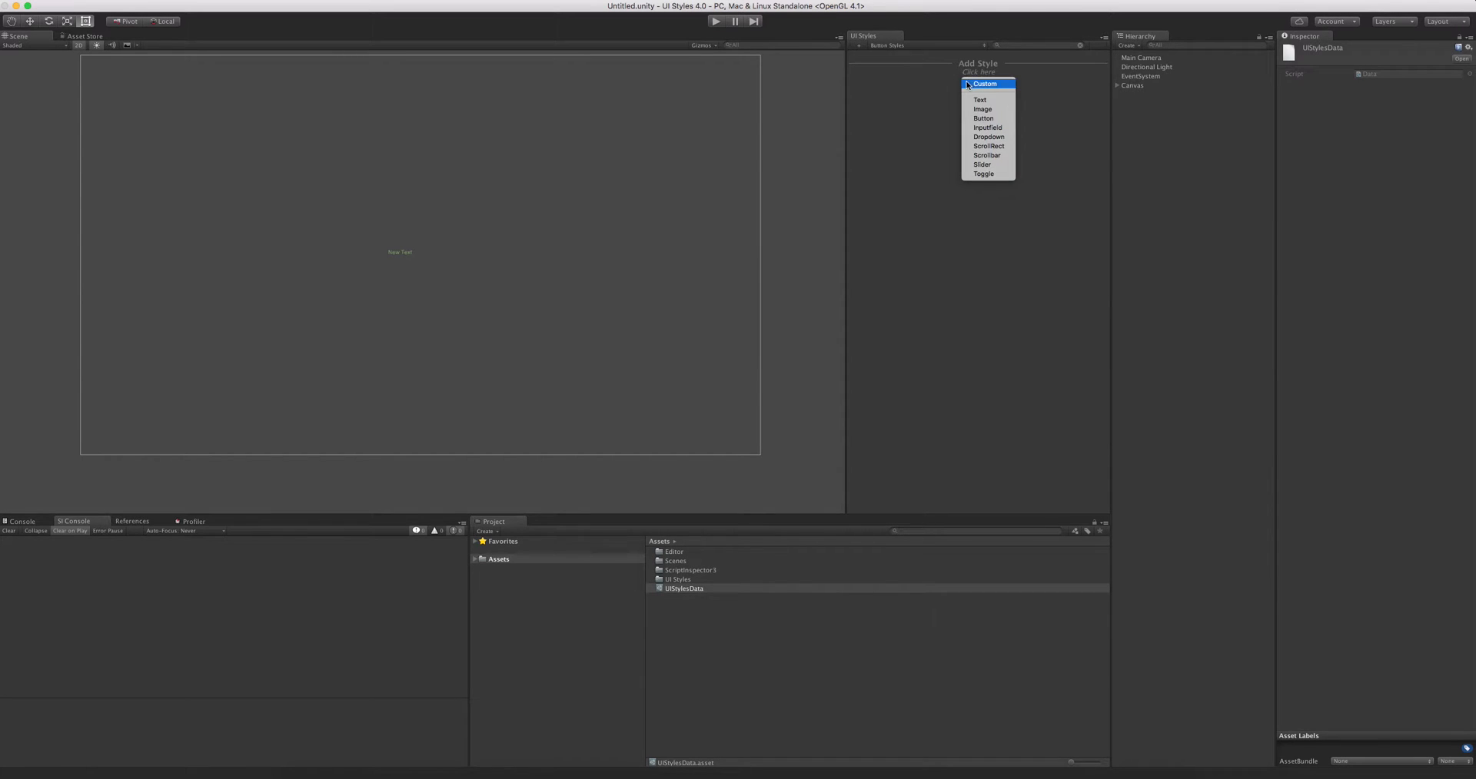
click(999, 119)
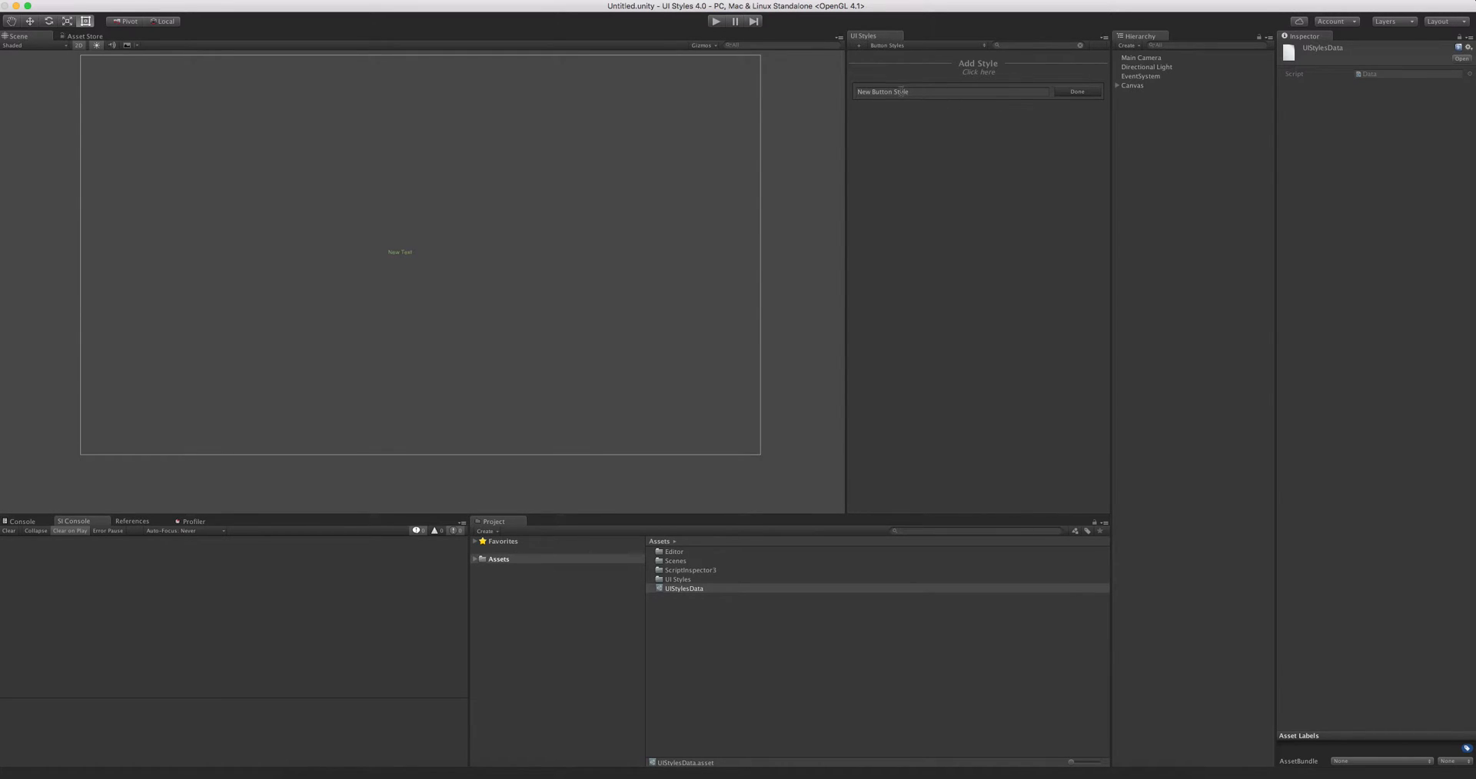
drag(870, 91, 830, 95)
key(BackSpace)
click(1077, 93)
- Expand Button Style to review its preset components and delete the style from the category
click(918, 91)
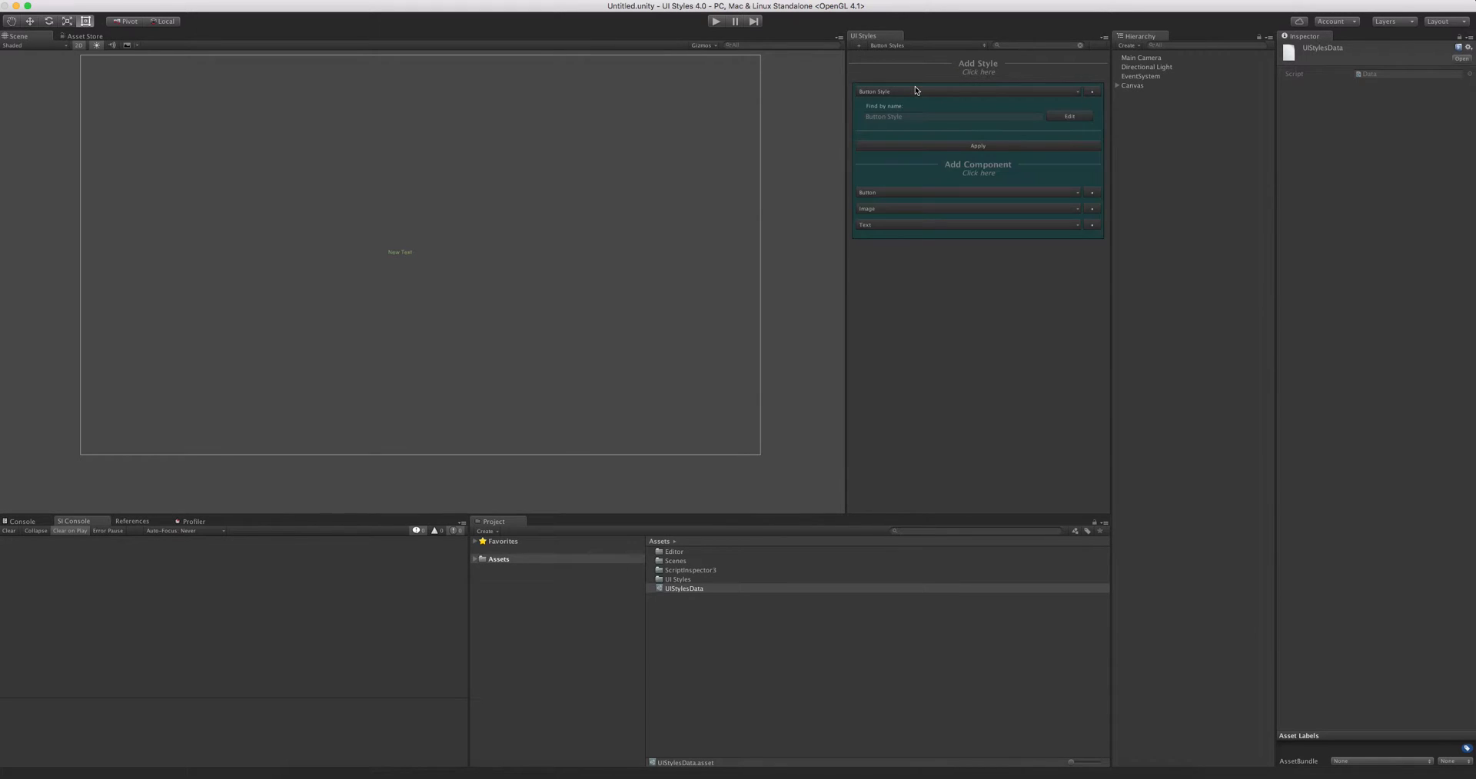
click(882, 209)
click(883, 209)
click(883, 210)
click(884, 211)
right_click(946, 94)
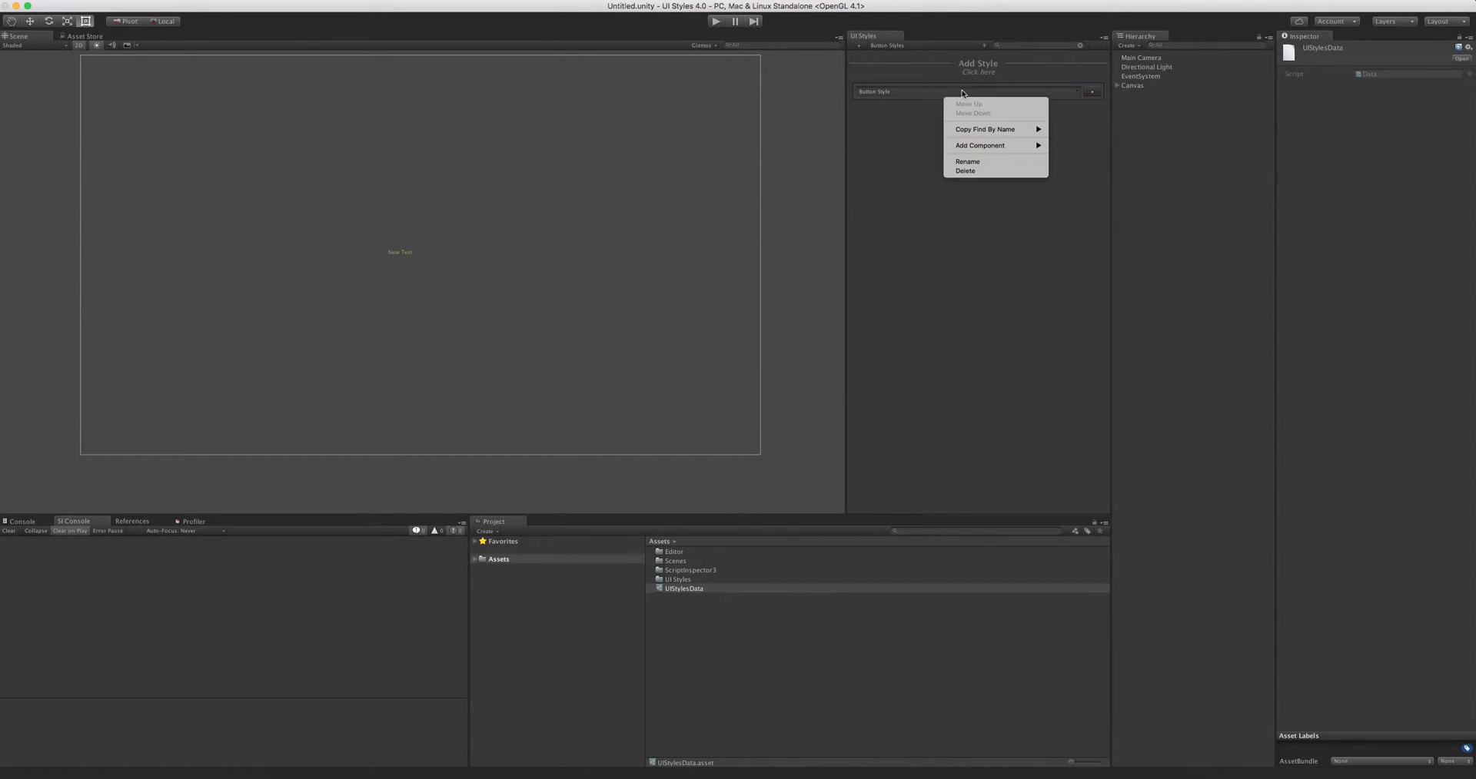
click(966, 171)
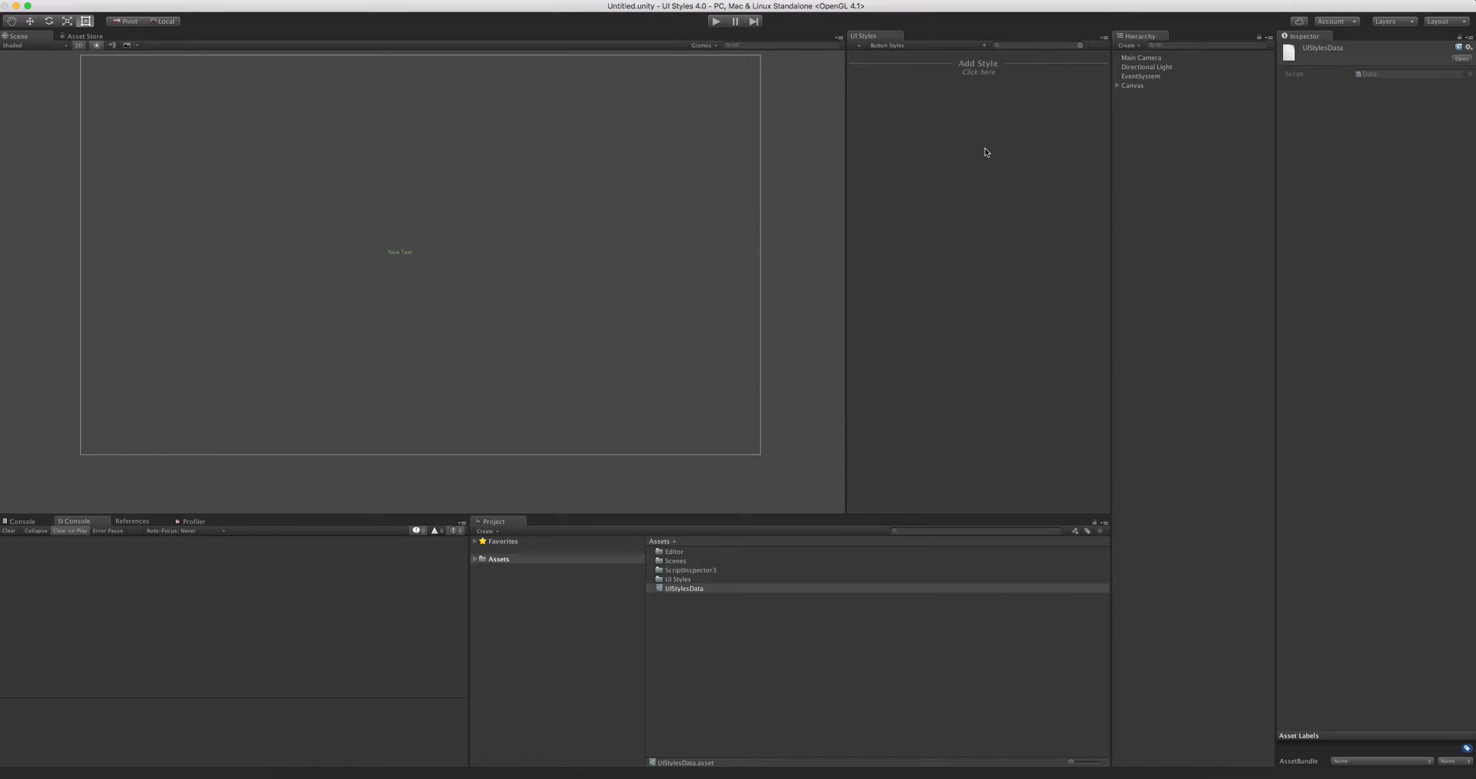
- Add a Custom style with the default name New Custom Style to the category and expand it
click(988, 73)
click(1030, 86)
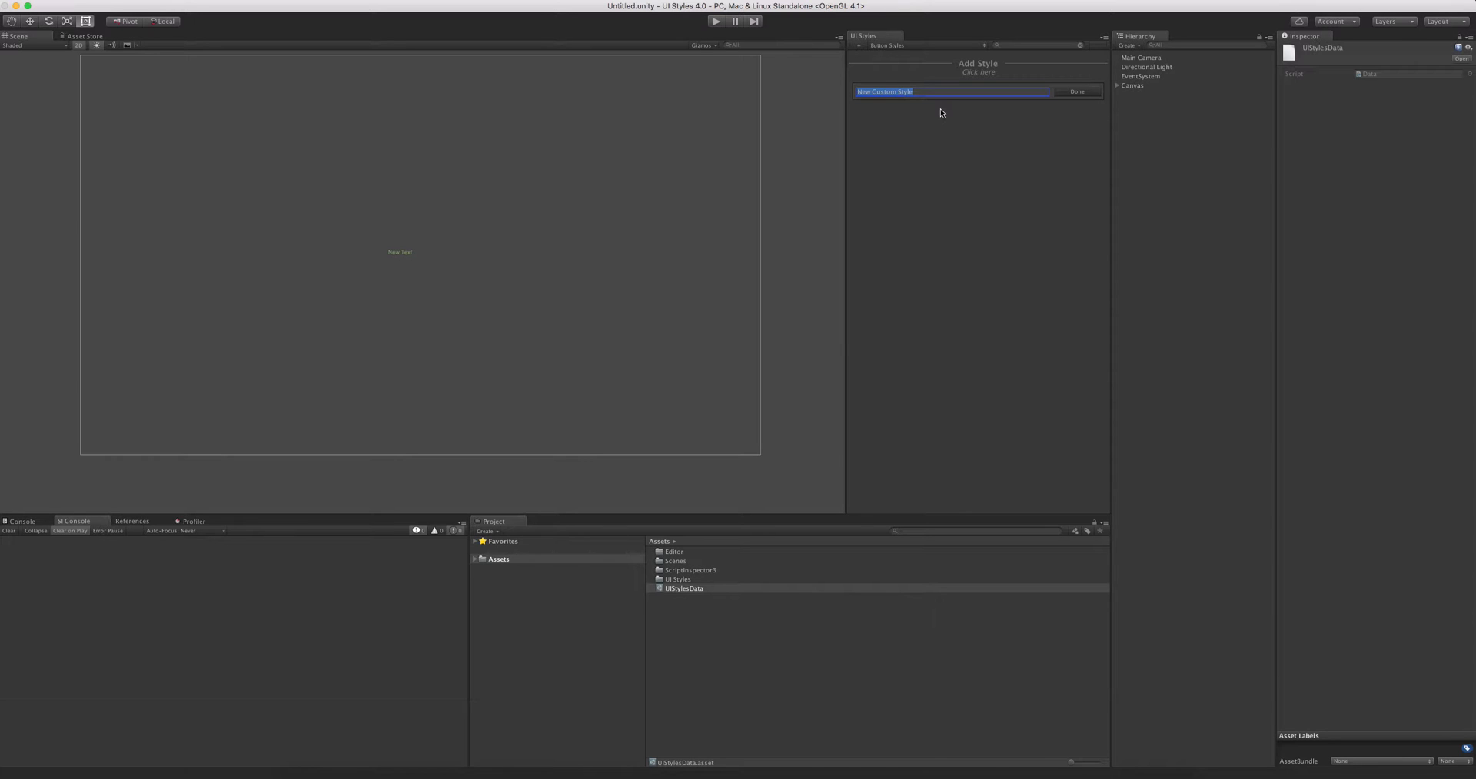
click(1080, 92)
click(1007, 94)
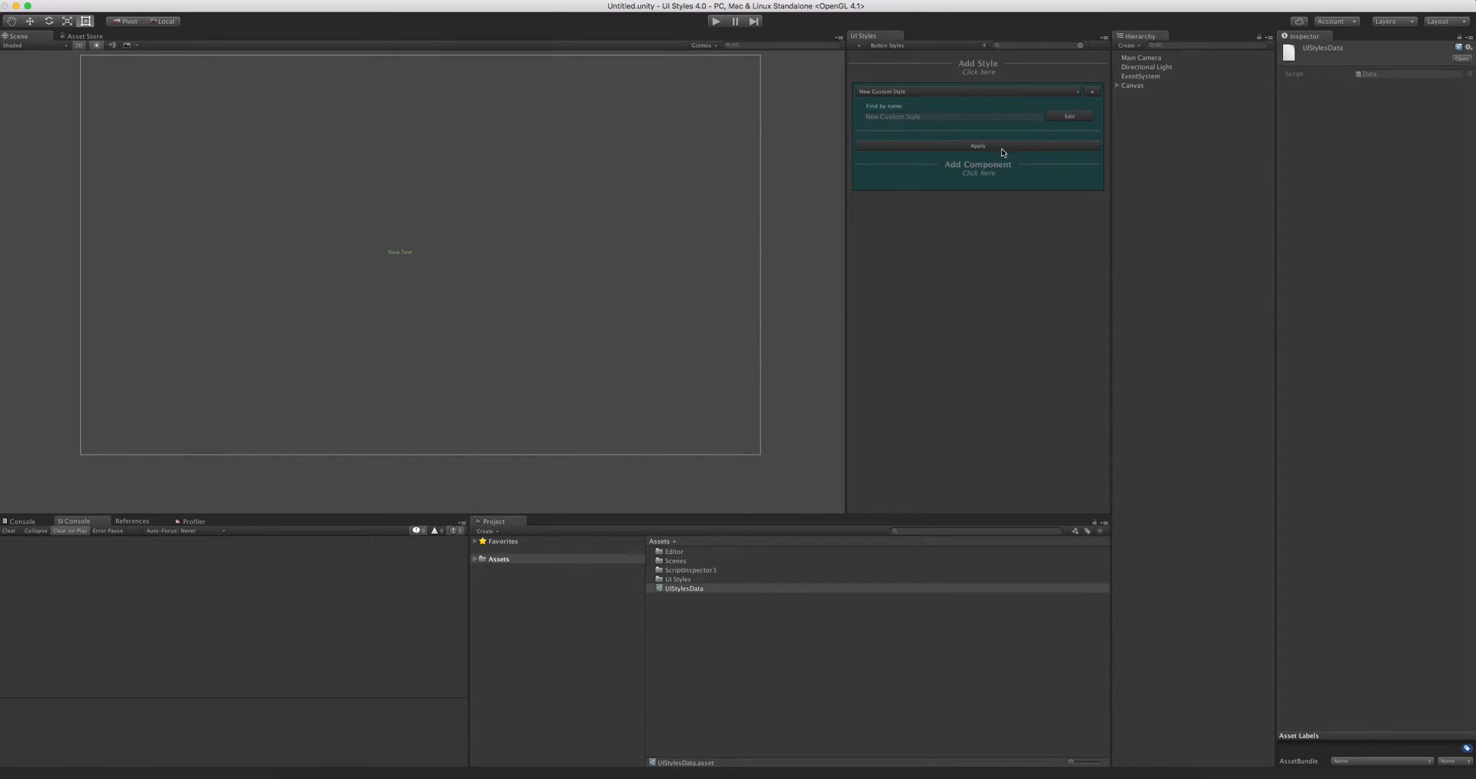
- Add a Button component to New Custom Style
click(984, 68)
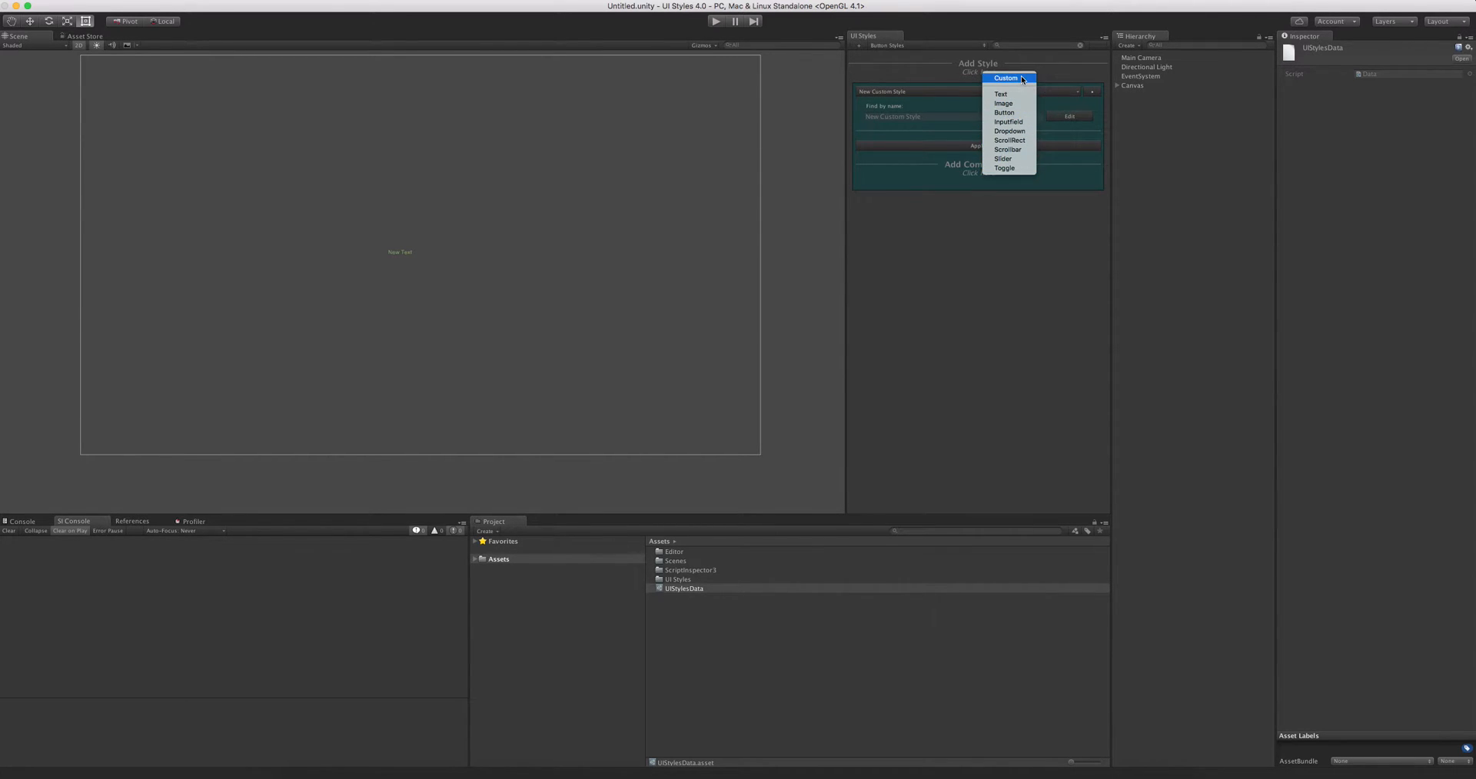
click(988, 272)
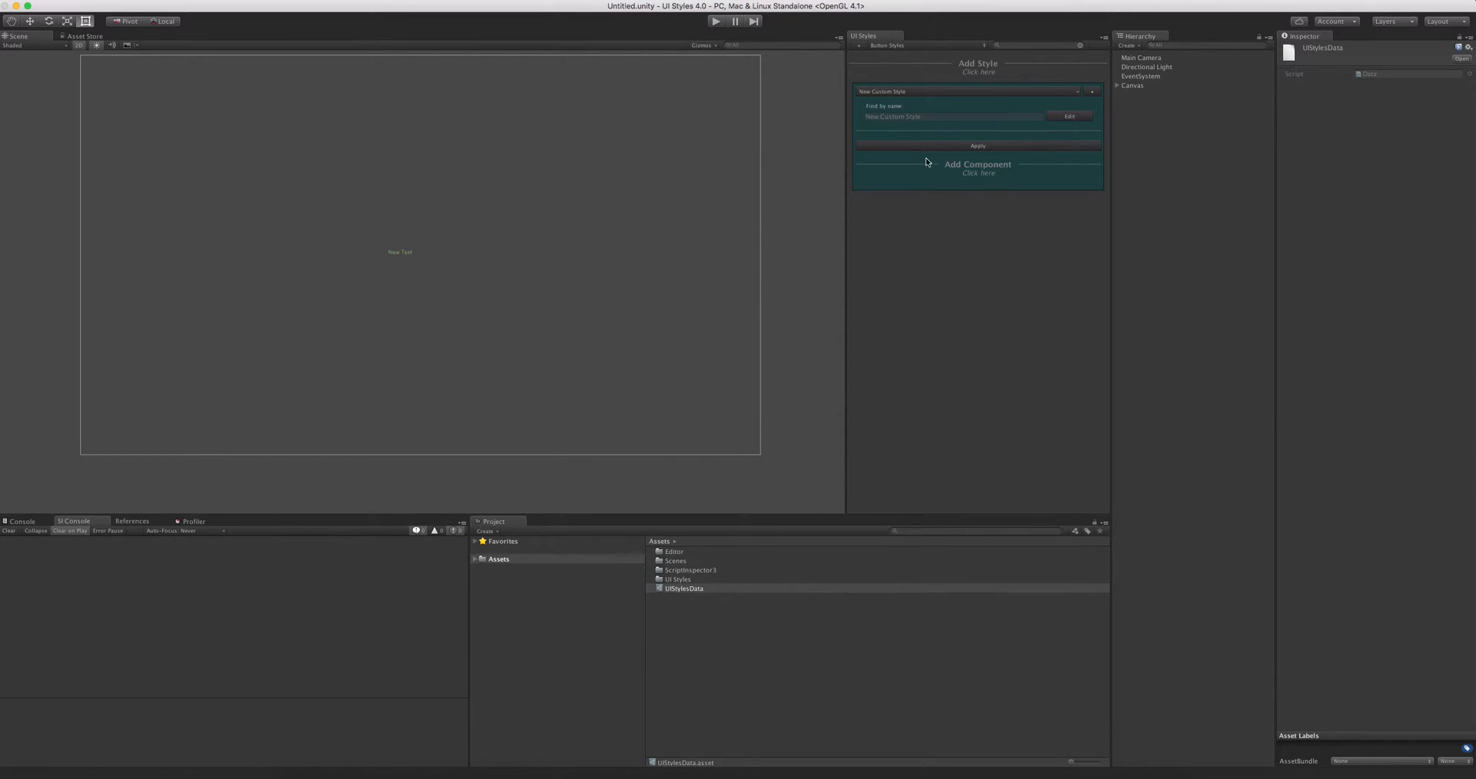
click(1020, 179)
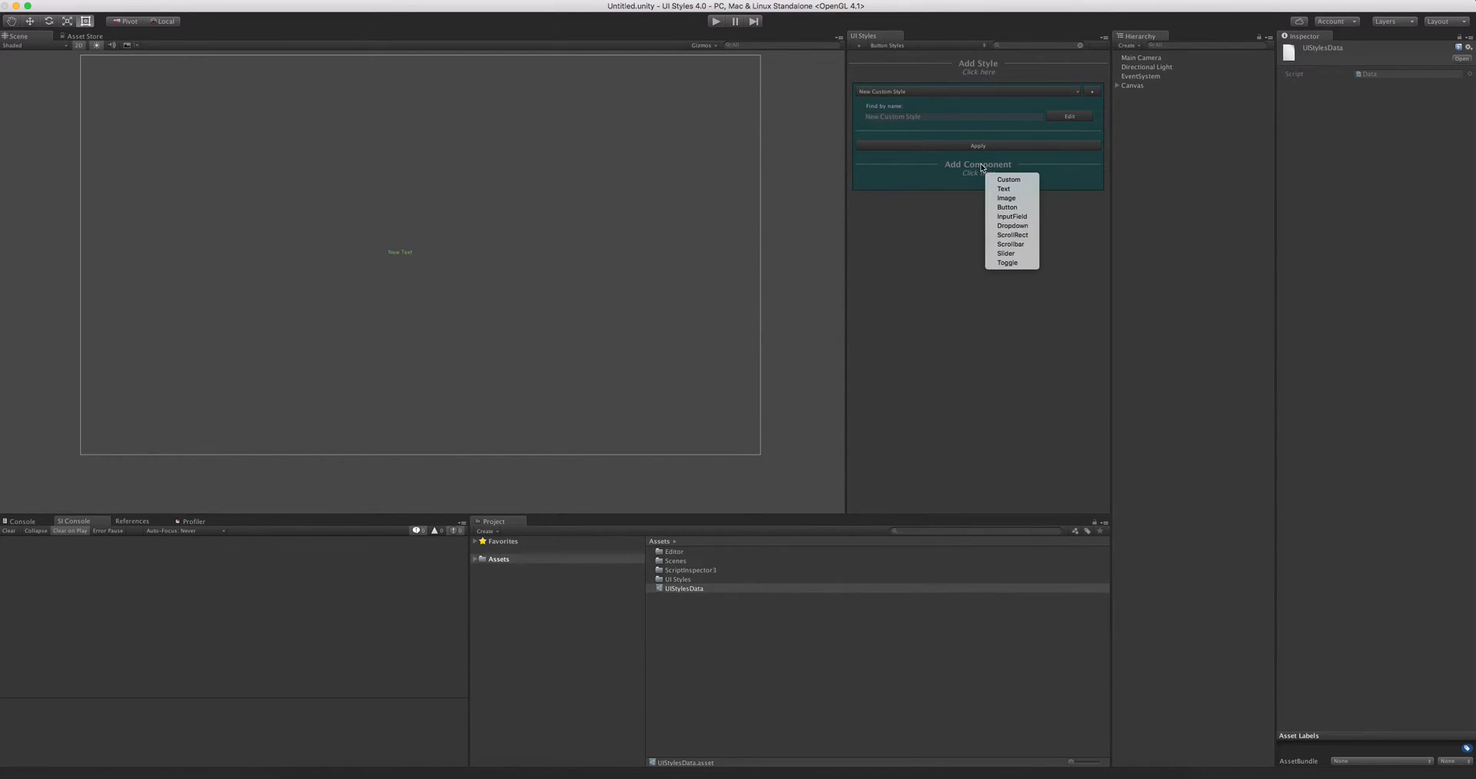
click(1017, 213)
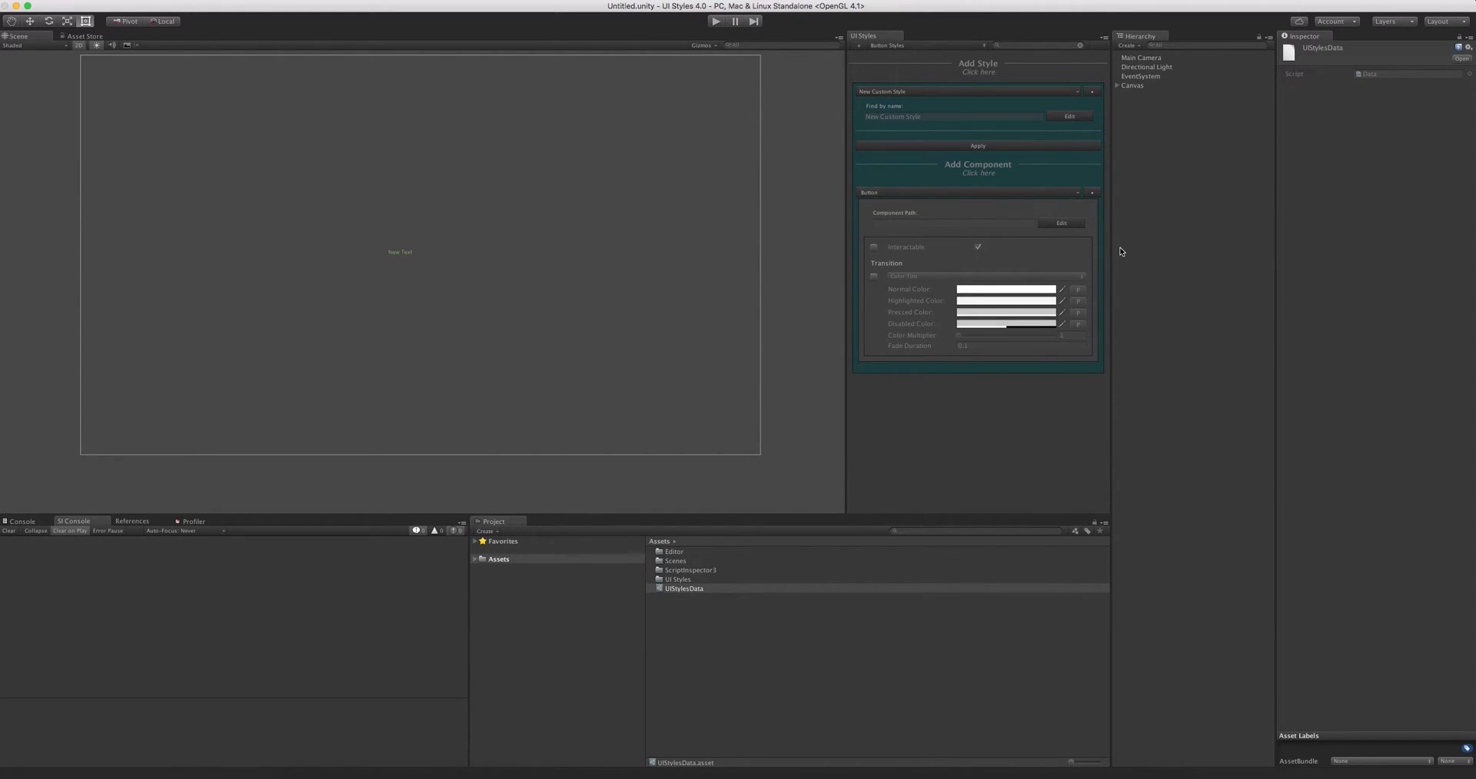
- Create a UI Button in the scene and look at its Button (Script) component
click(1128, 46)
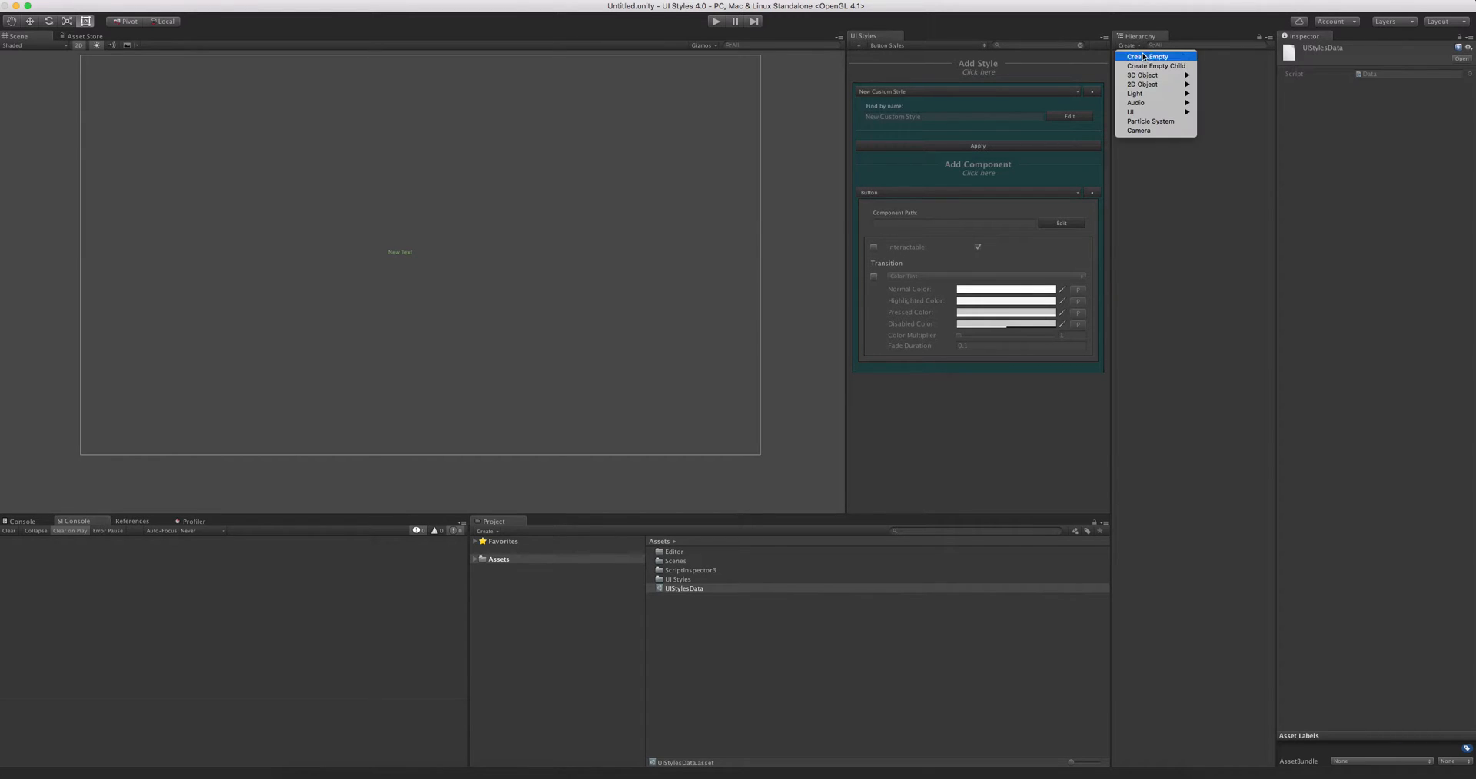
mouse_move(1168, 112)
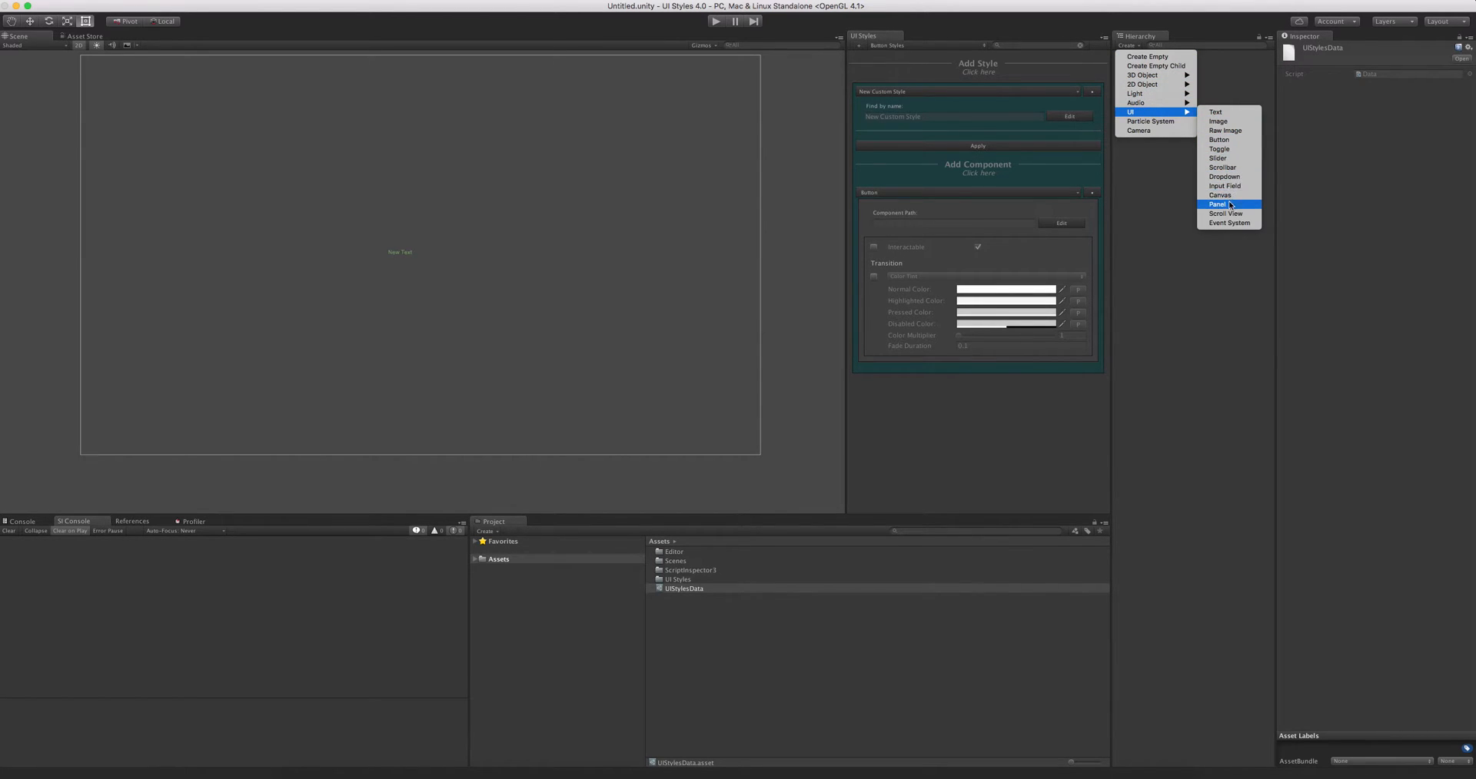
click(1219, 140)
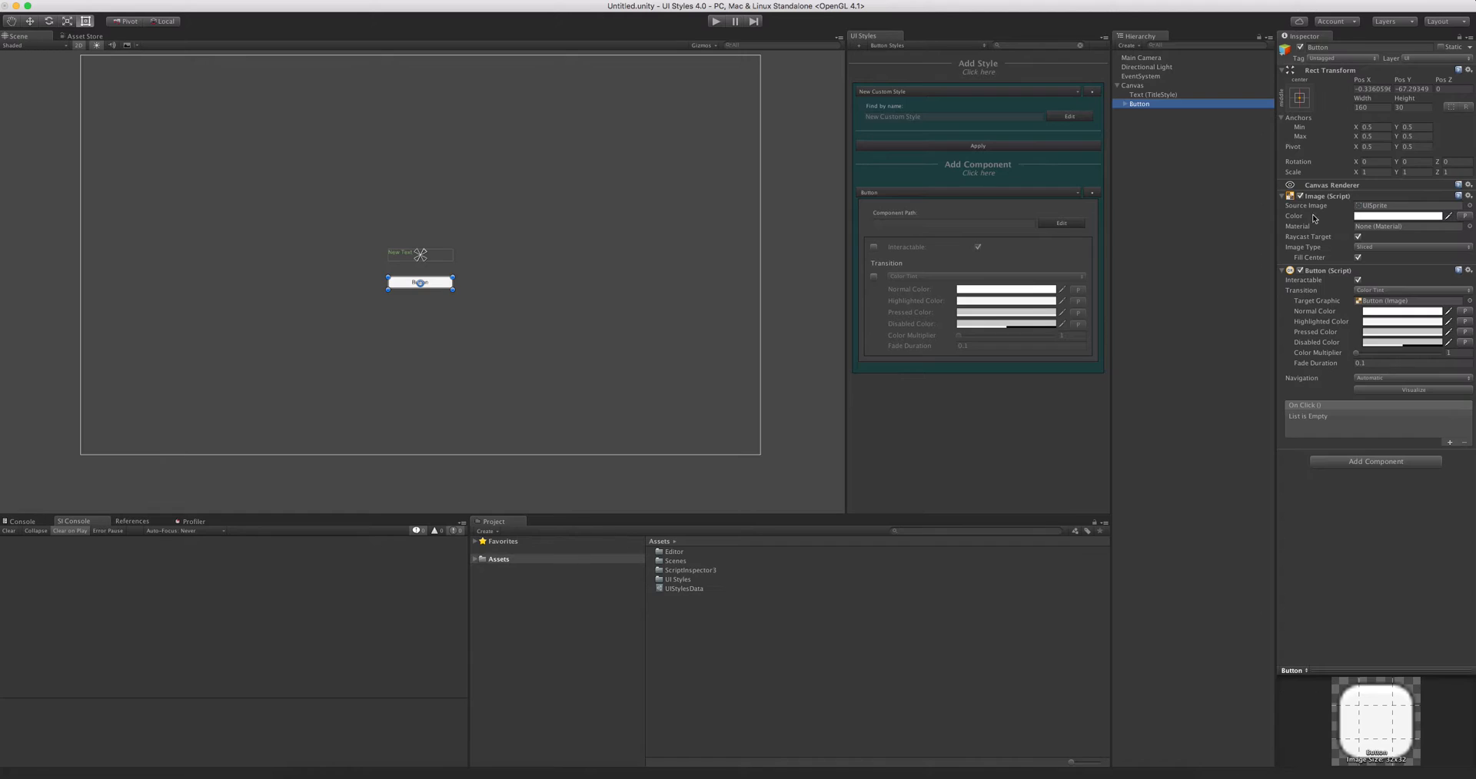
click(1323, 271)
click(1324, 272)
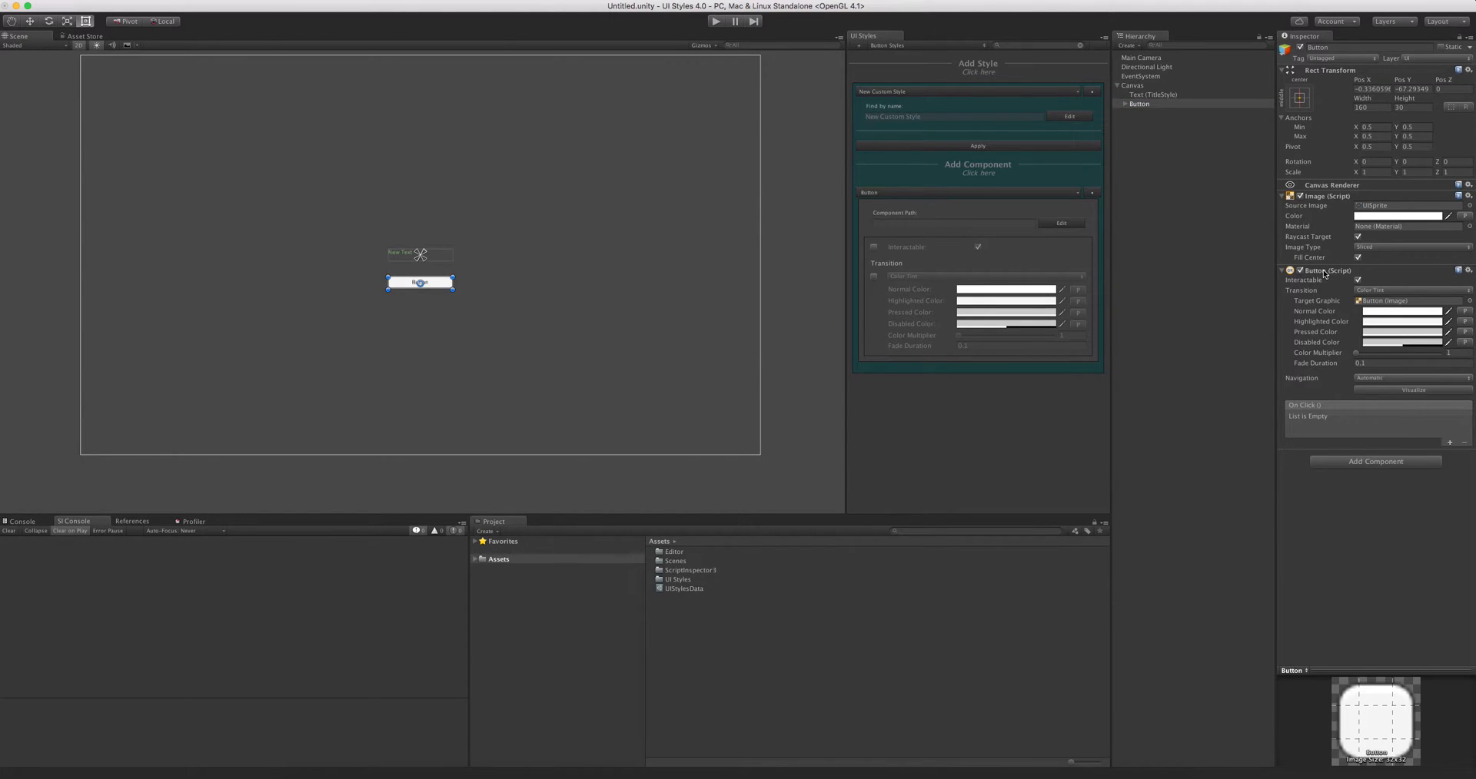
- Collapse the style's Button component and add an Image component to New Custom Style
click(895, 192)
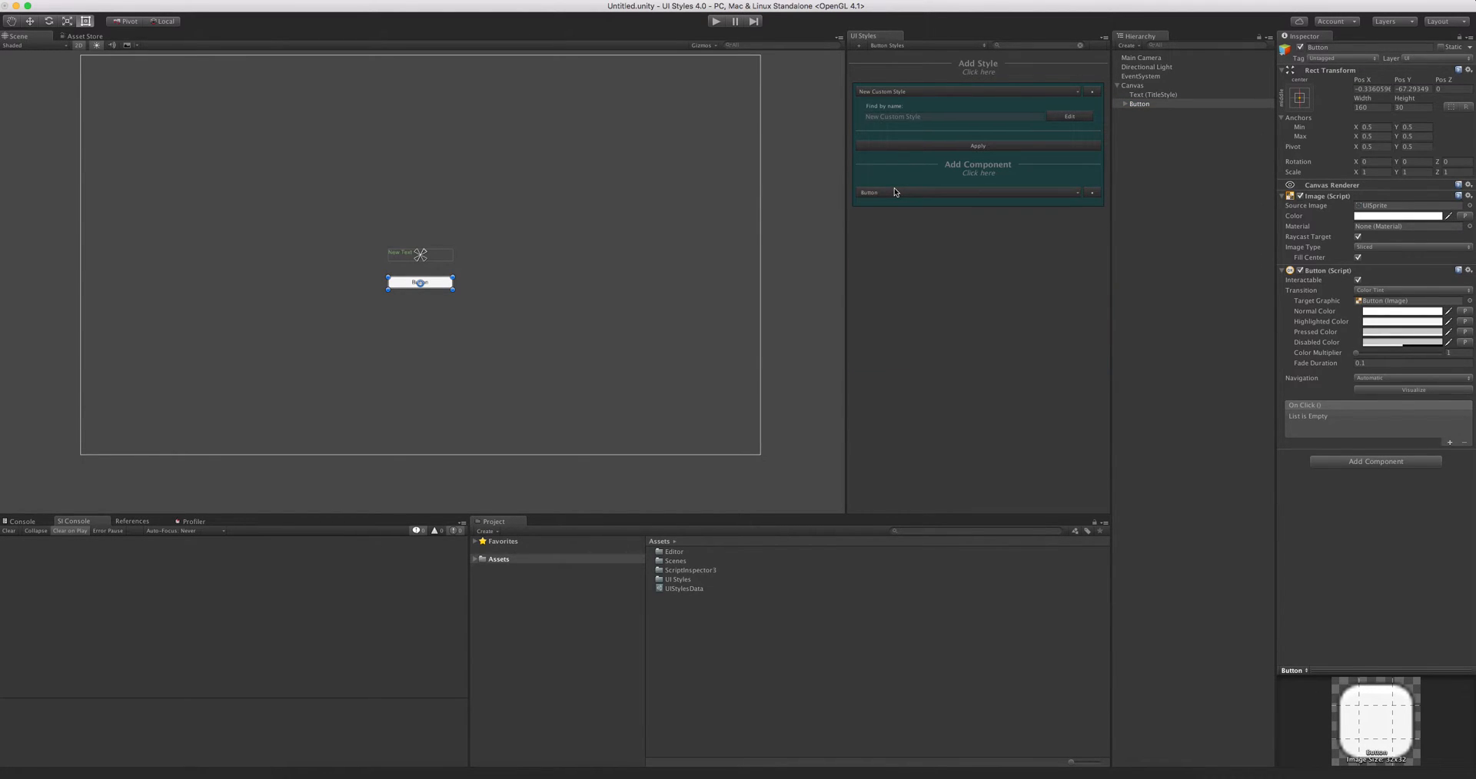
click(989, 169)
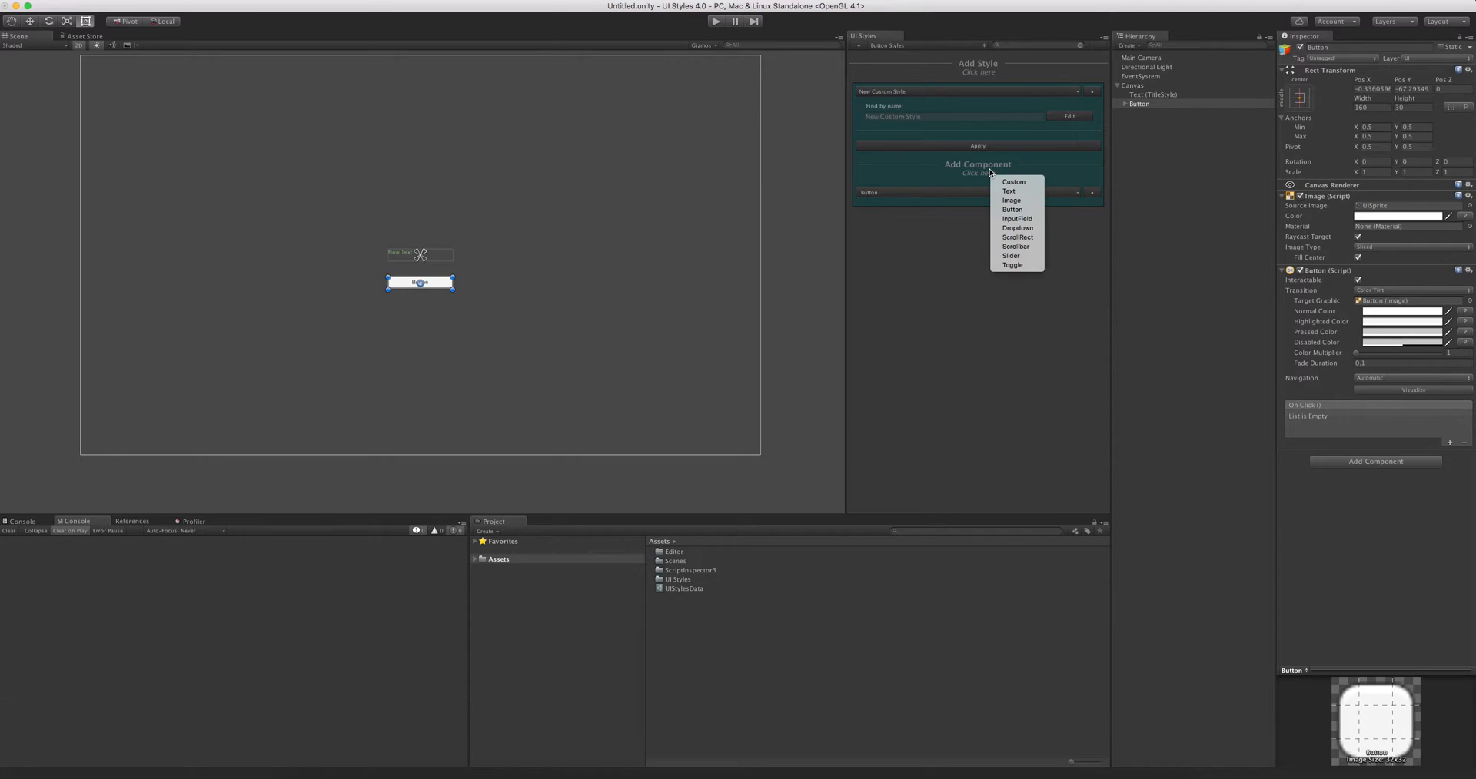
click(1019, 201)
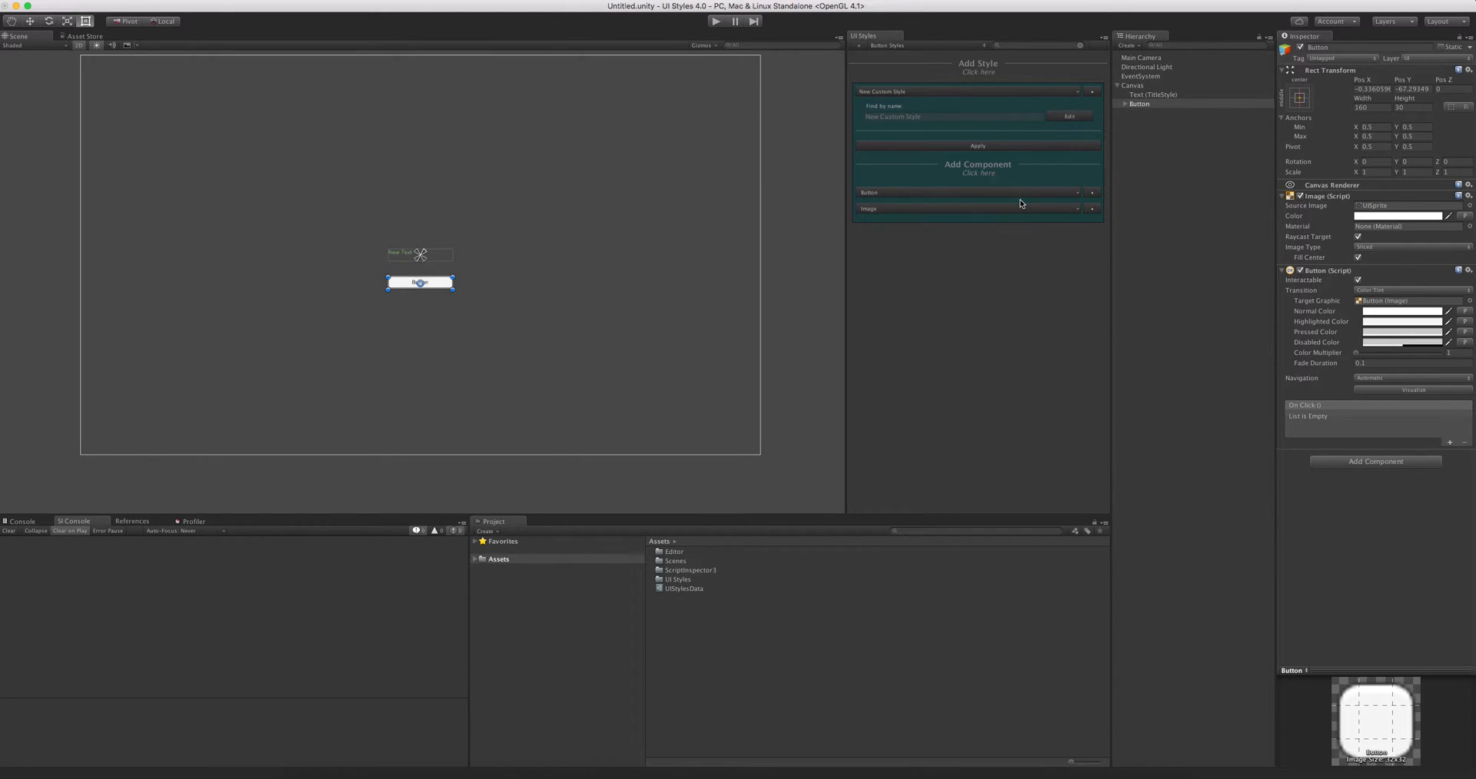
- Expand the style's Image component and switch its type to Raw Image and back to Image
click(919, 208)
click(981, 294)
click(989, 303)
click(1003, 296)
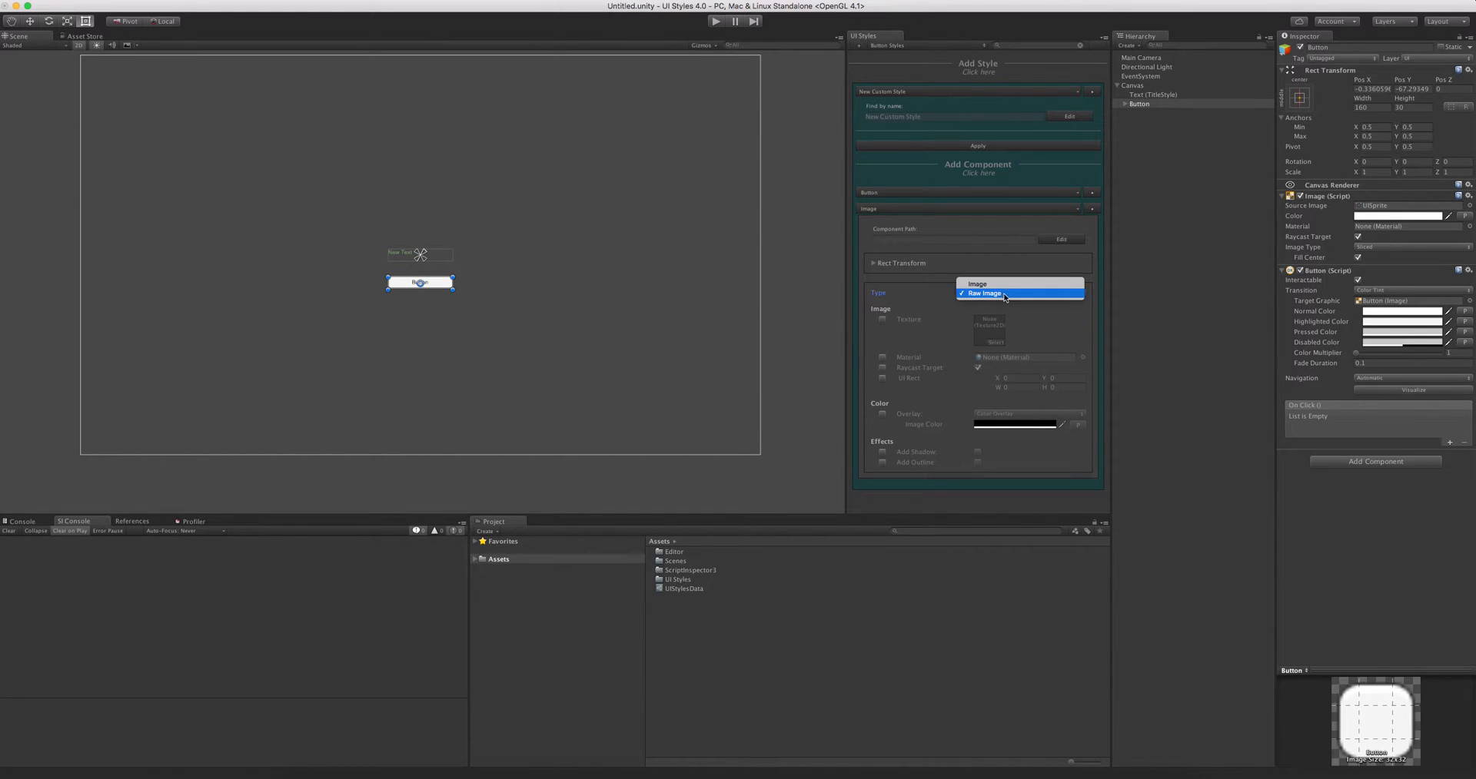
click(980, 284)
- View the Rect Transform settings of the style's Image component and collapse the component
click(913, 262)
click(940, 262)
click(939, 261)
click(939, 261)
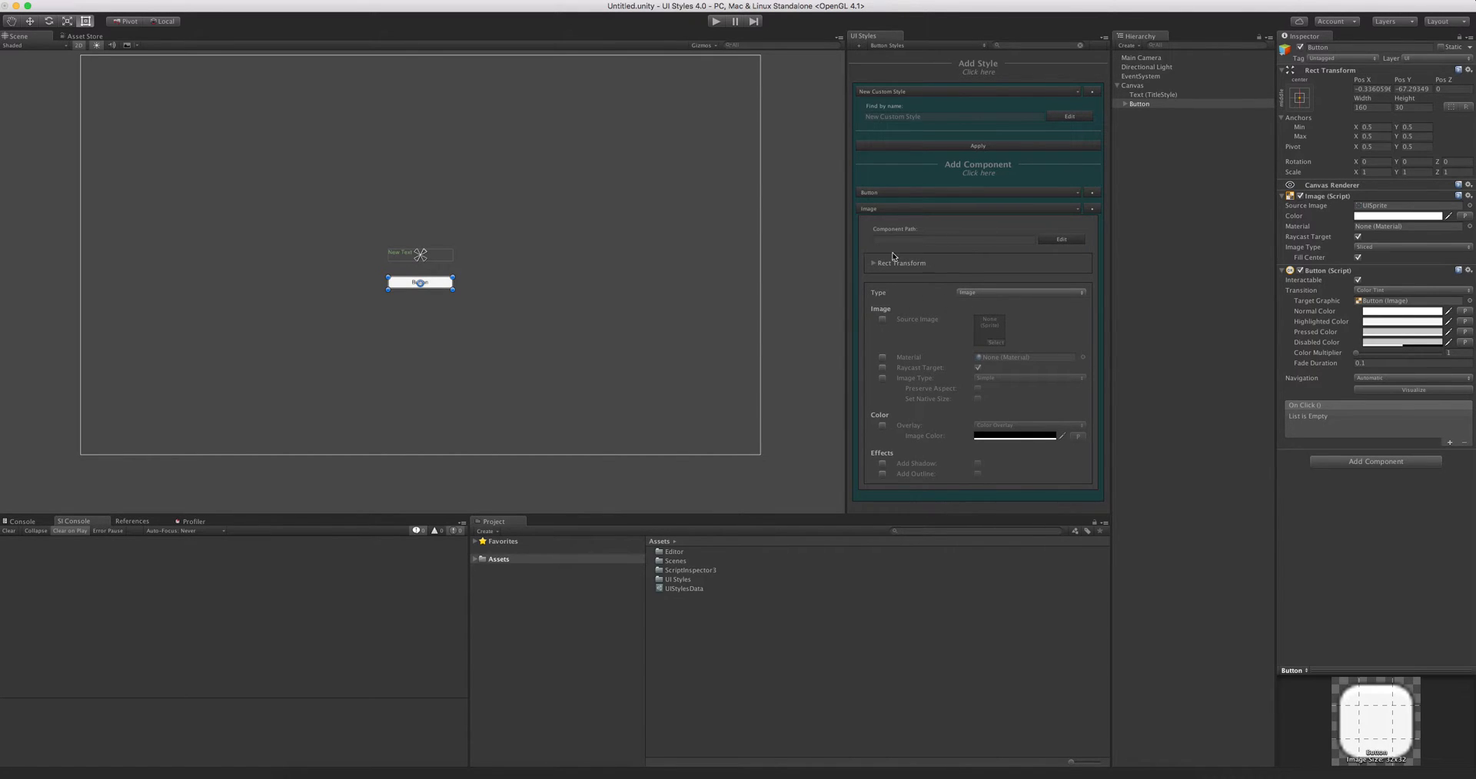
click(896, 209)
- Add a Text component to New Custom Style and briefly view its settings
click(985, 174)
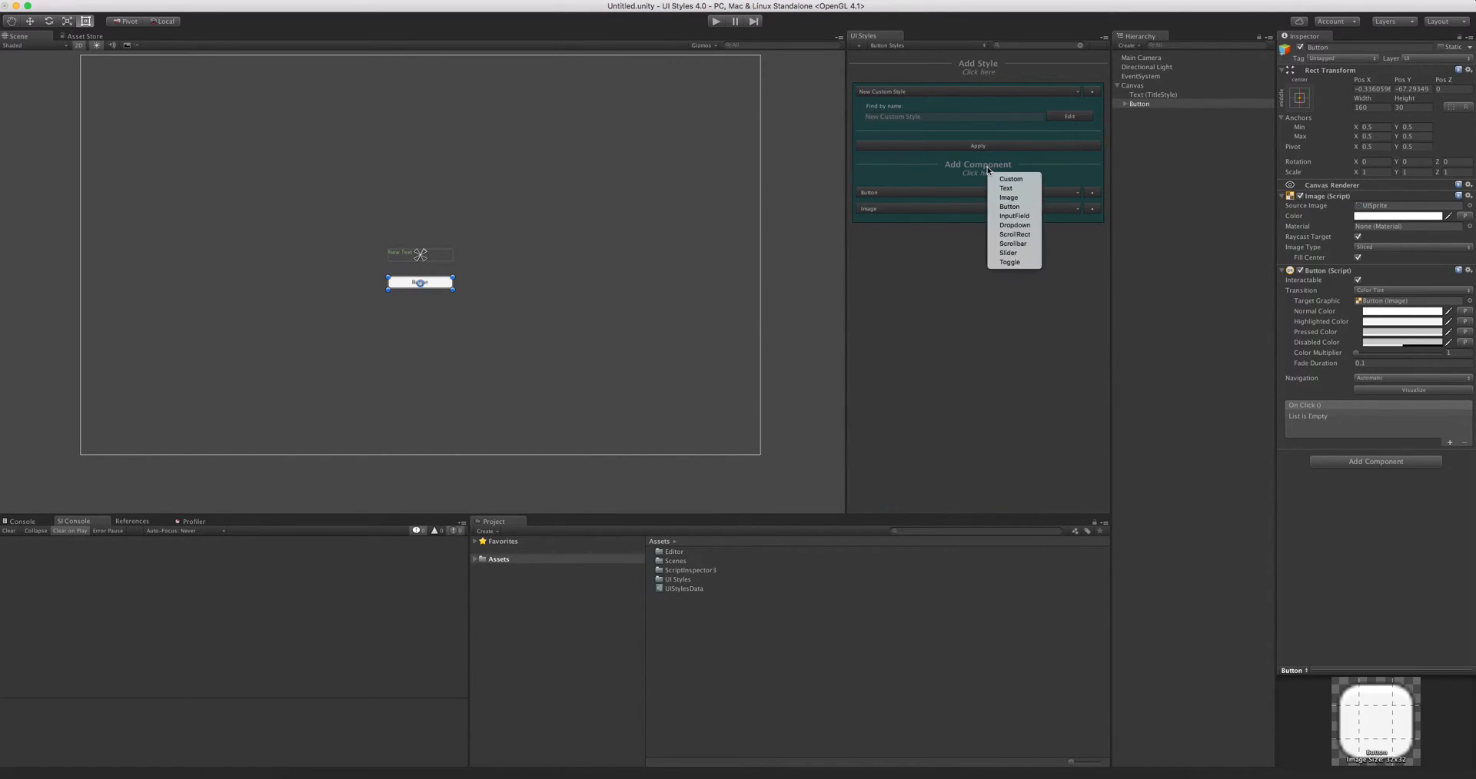
click(1023, 192)
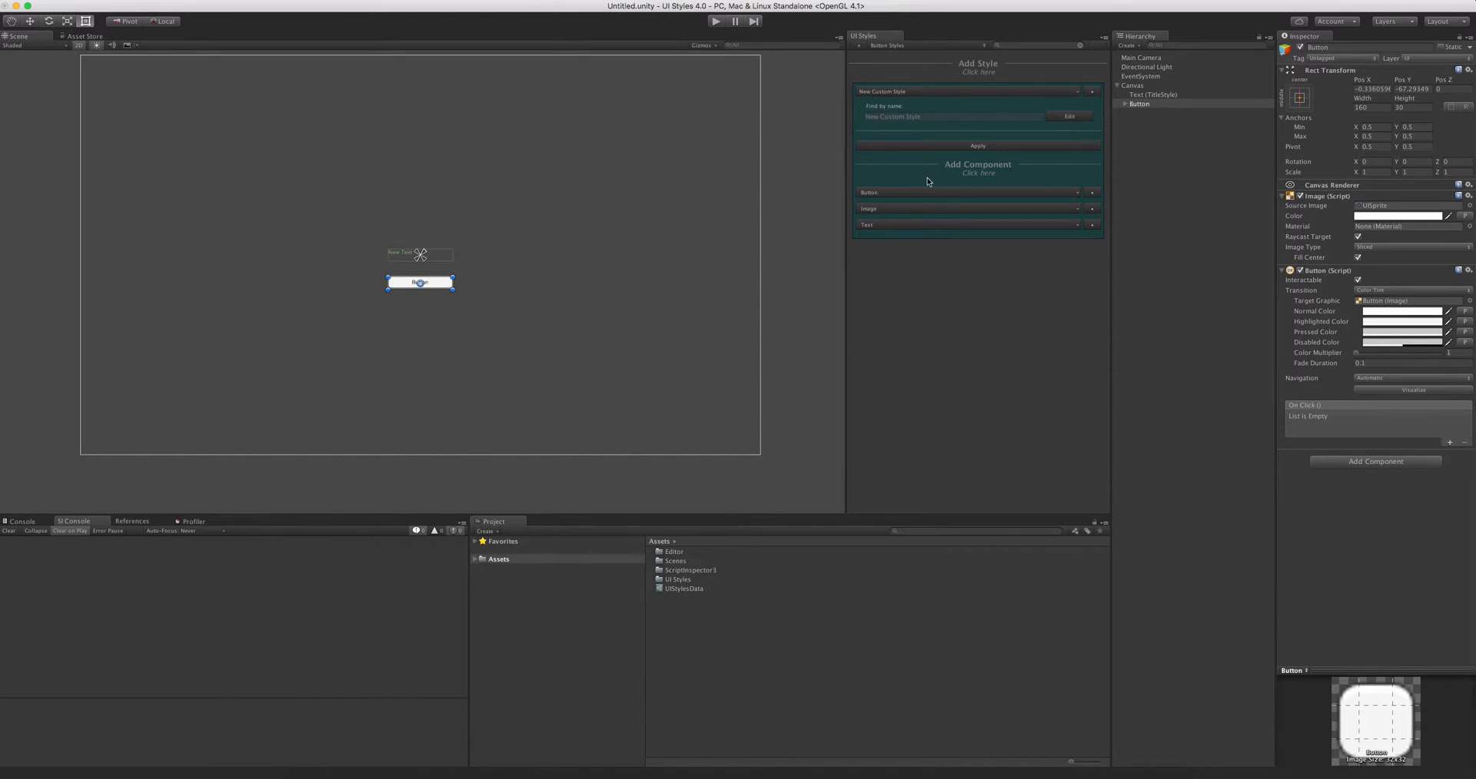
click(948, 224)
click(949, 224)
- Reveal the scene Button's child object and set the style's Text component path to Text
click(1124, 104)
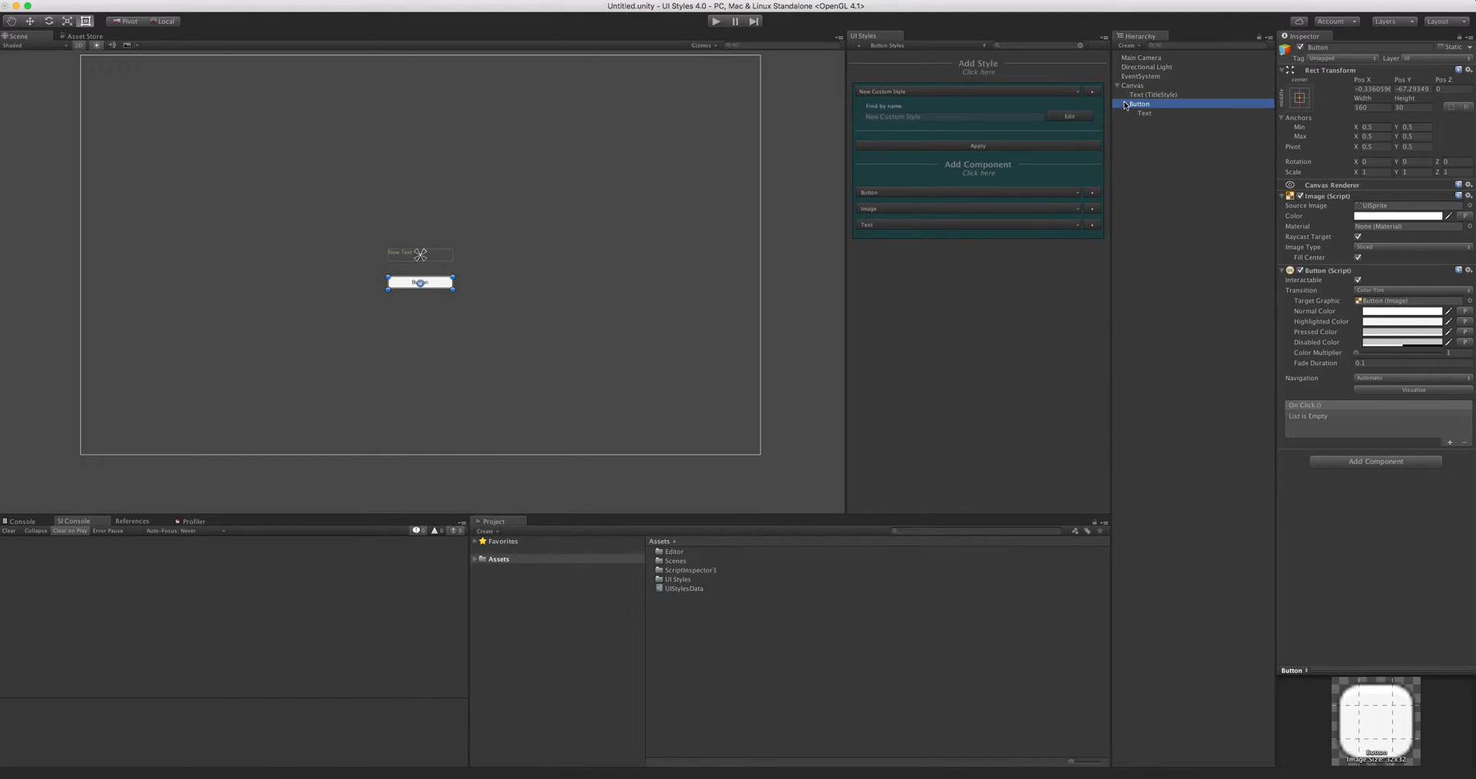
click(959, 225)
click(1040, 260)
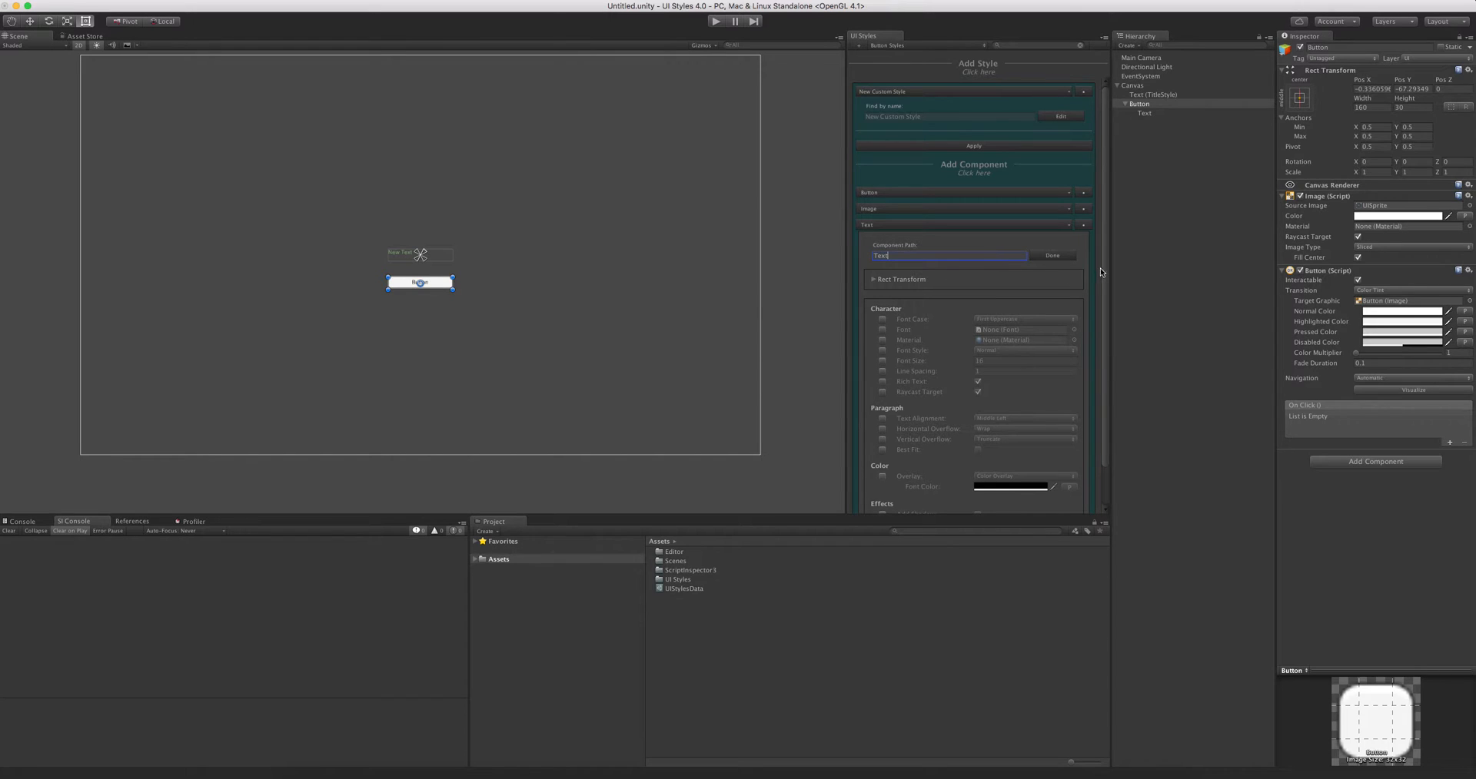
click(1059, 259)
click(996, 228)
- Expand the style's Button component and remove the Button (Script) component from the scene's Button object
click(915, 193)
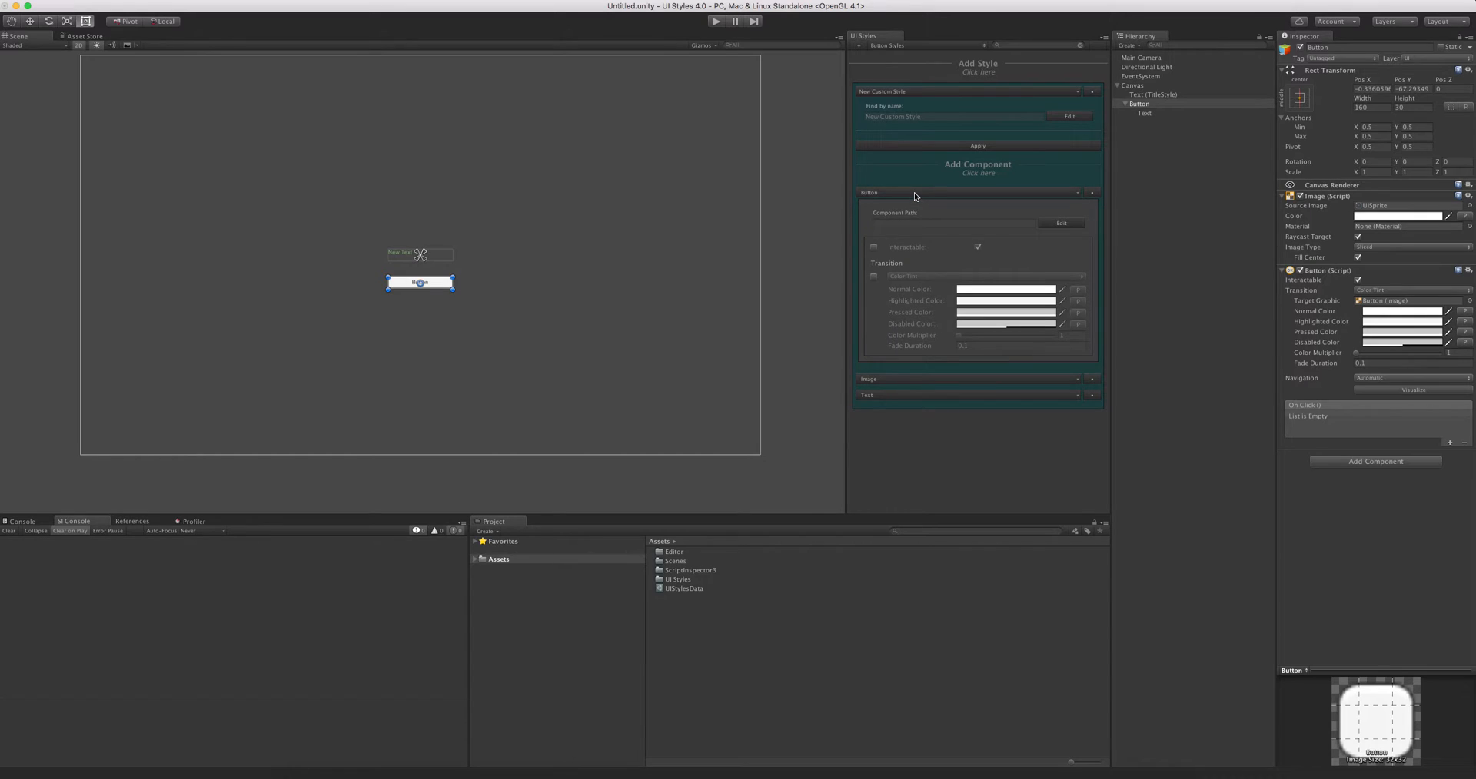
drag(1321, 272, 1153, 115)
click(1160, 107)
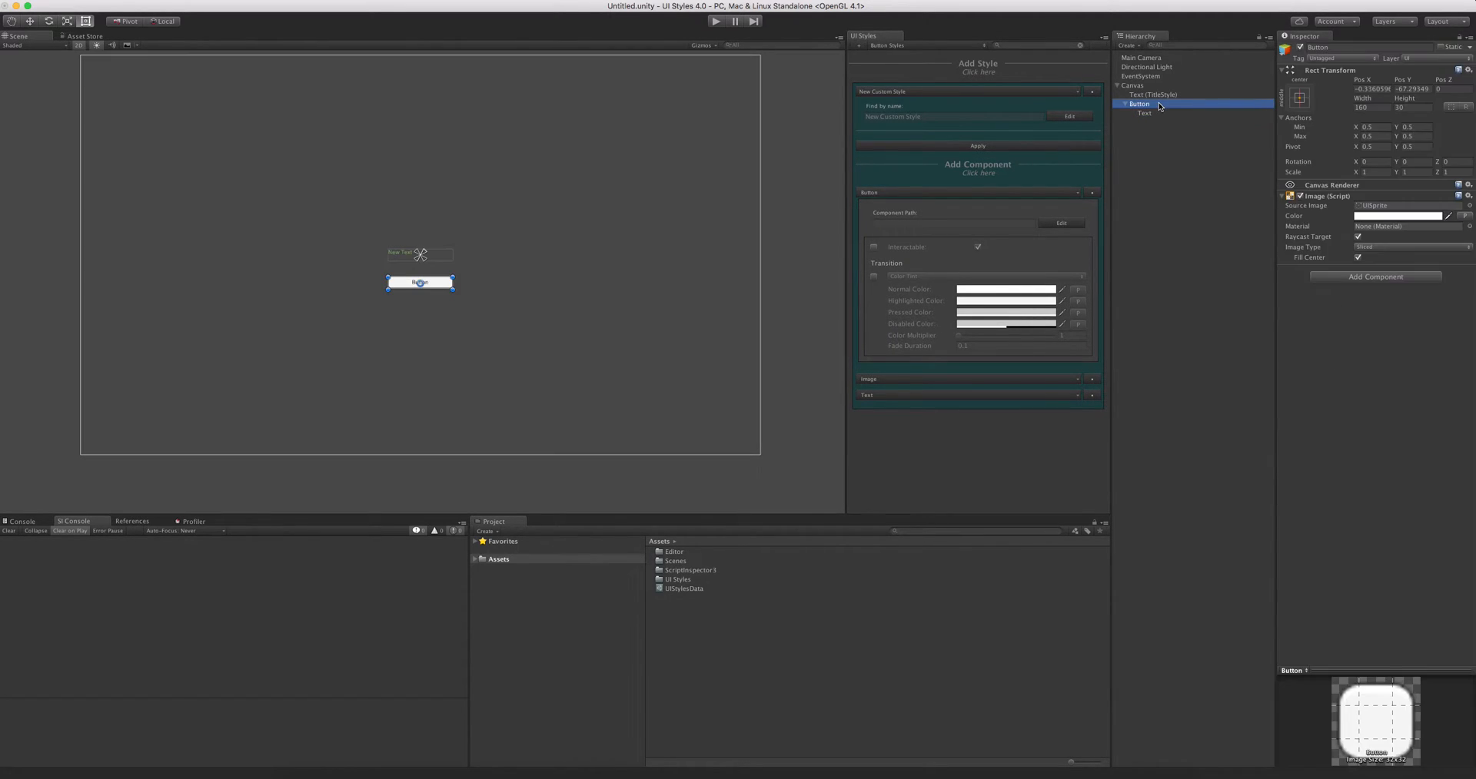
- Finish with the style's Button component path left blank, collapse that component, and delete New Custom Style
click(1016, 225)
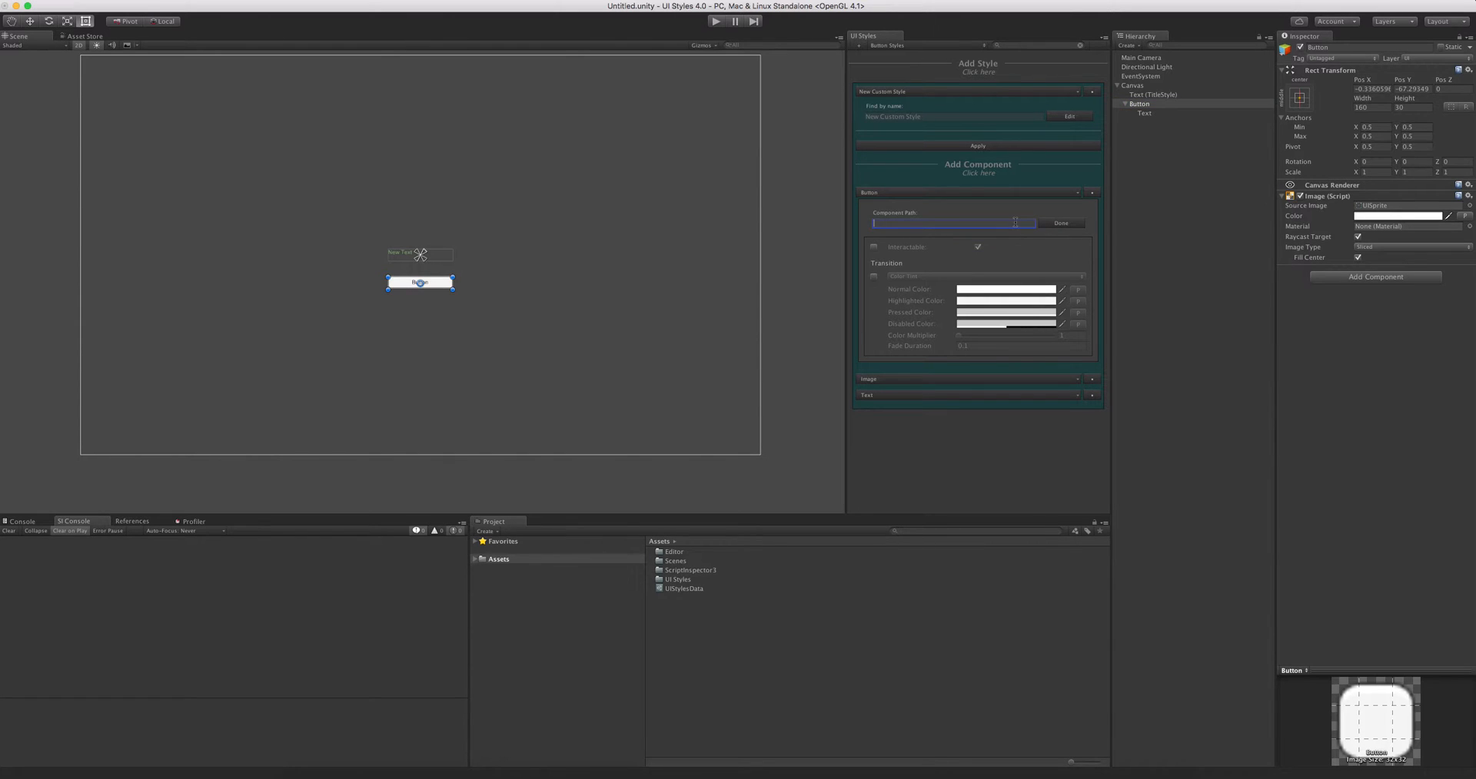
click(1061, 223)
click(962, 191)
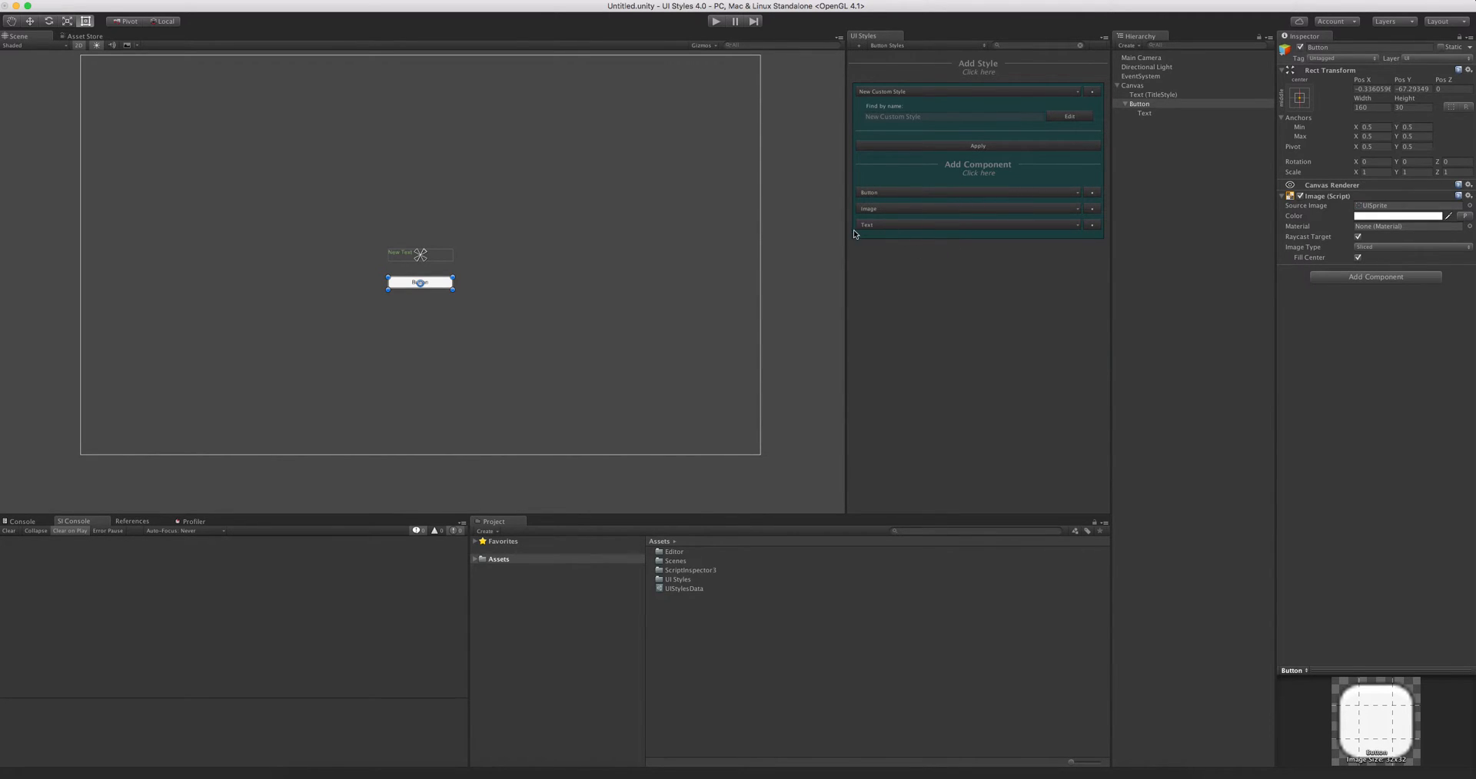
right_click(964, 99)
click(999, 164)
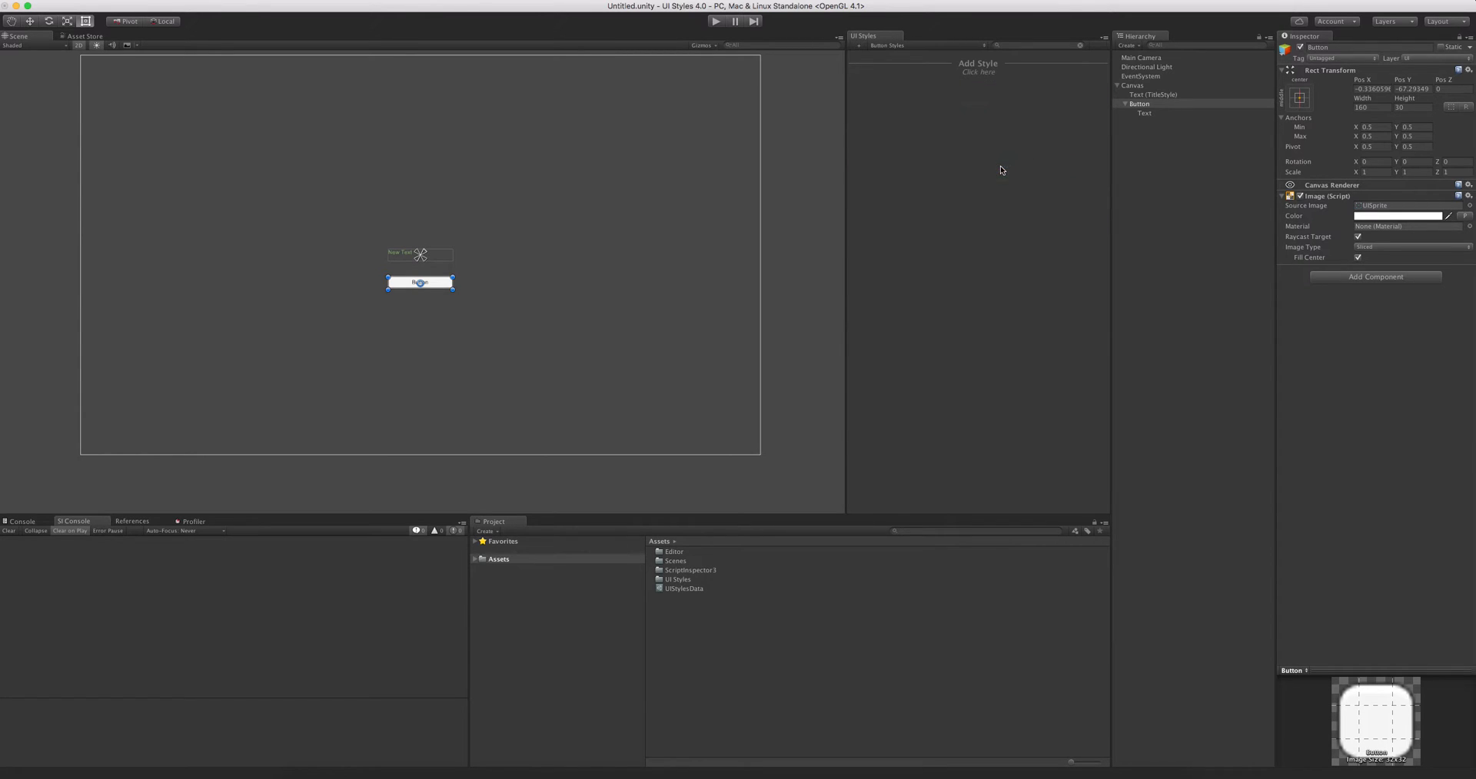
- Add an InputField style to the Button Styles category and expand it
click(979, 65)
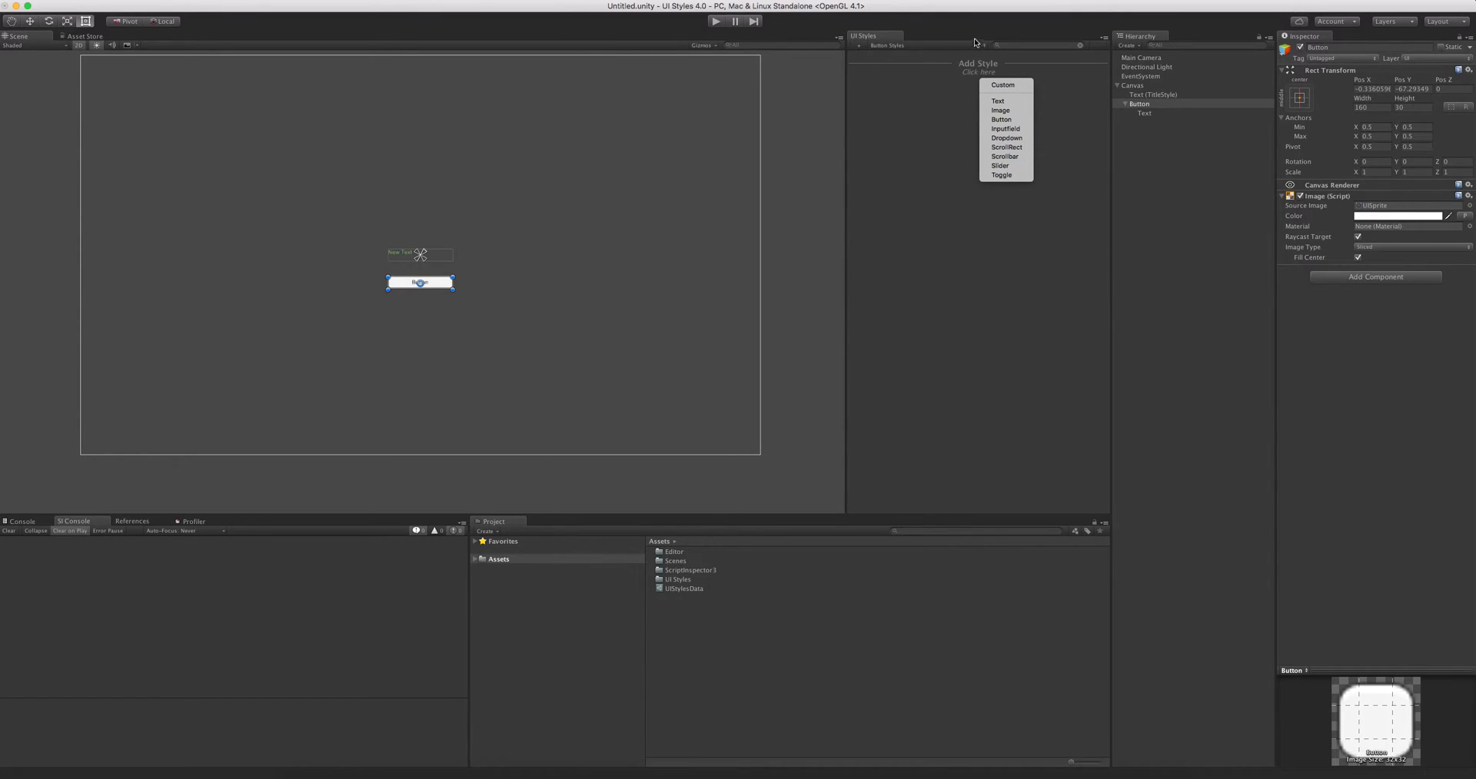
click(1001, 130)
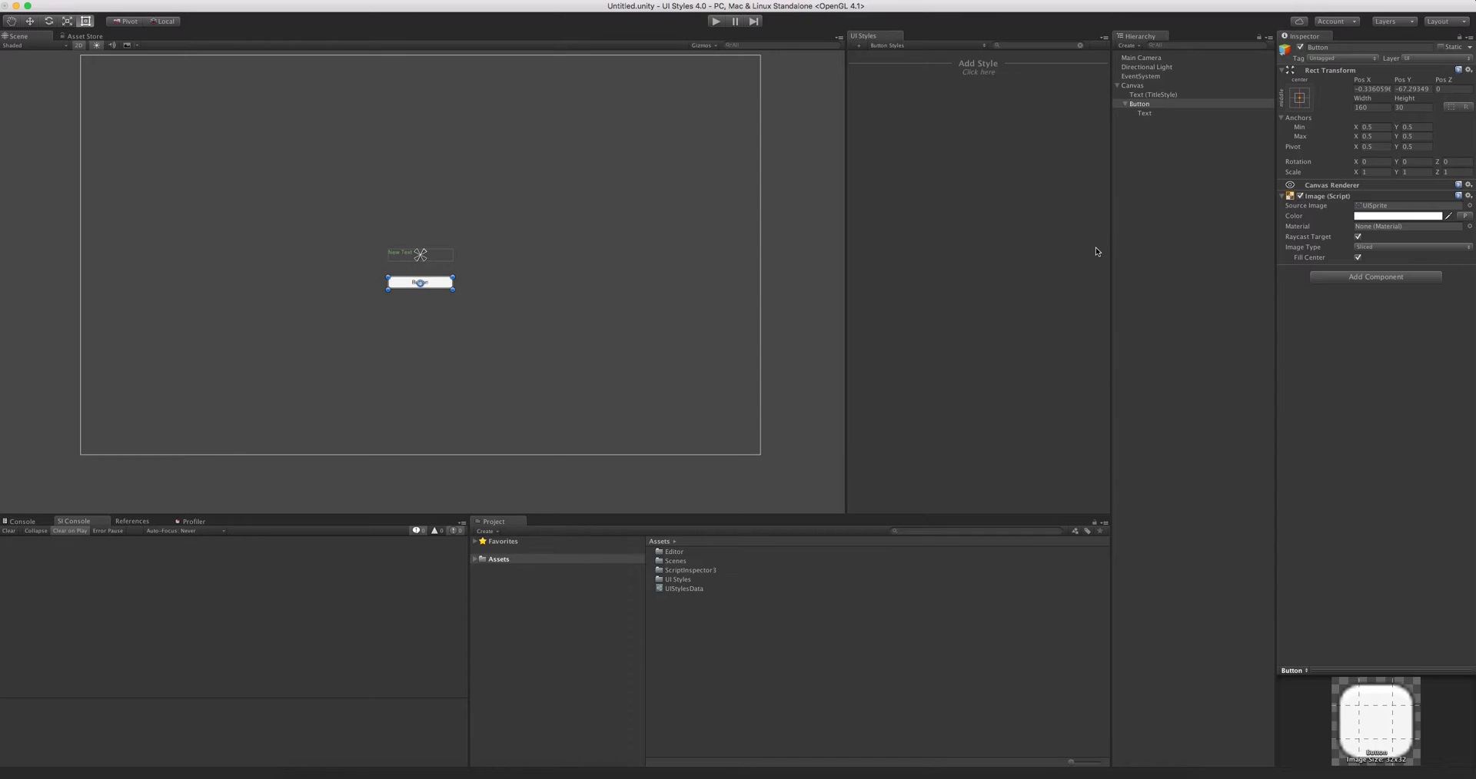
click(1073, 94)
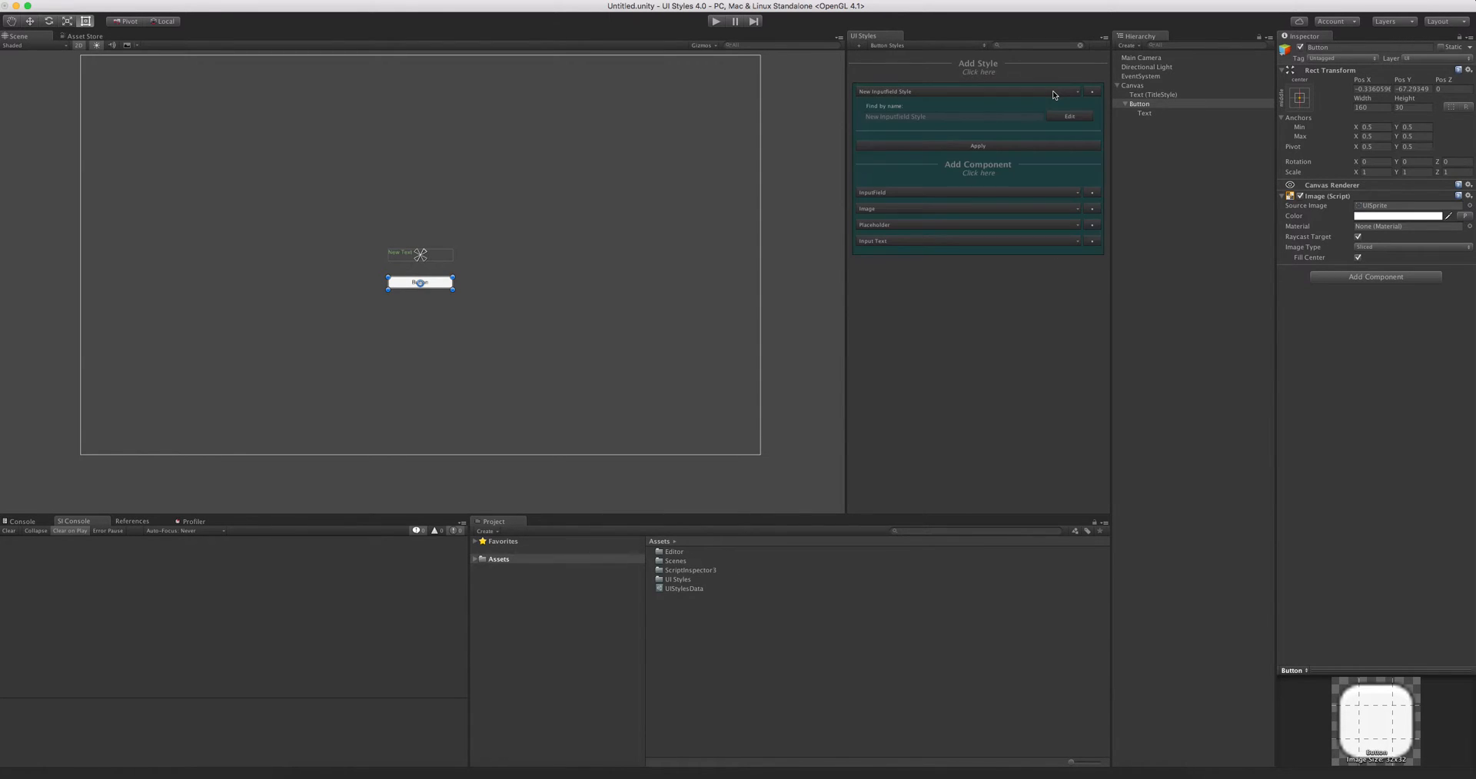
- Examine the settings of the new style's InputField, Image, Placeholder and Input Text components, leaving each one collapsed
click(992, 73)
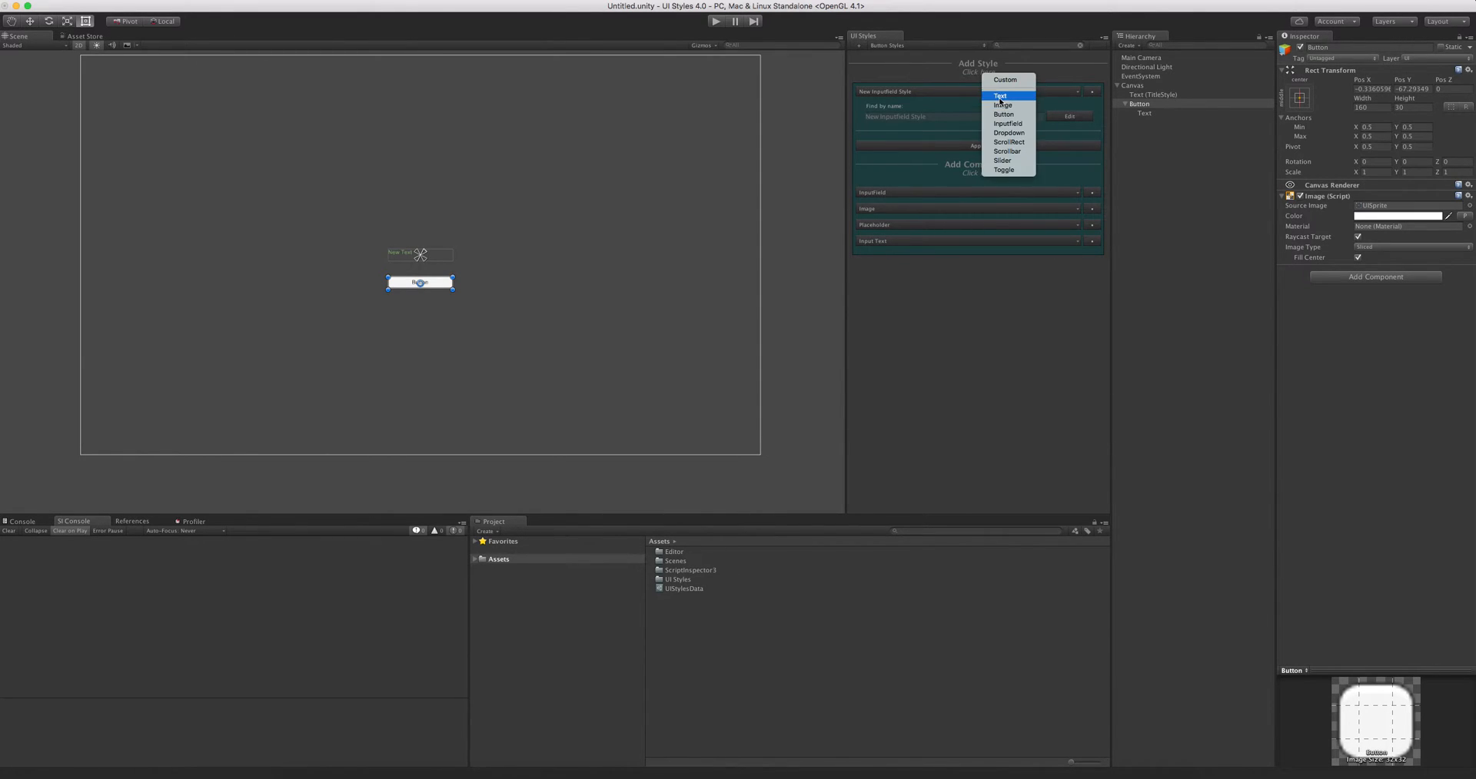
click(927, 232)
click(908, 195)
click(909, 193)
click(907, 207)
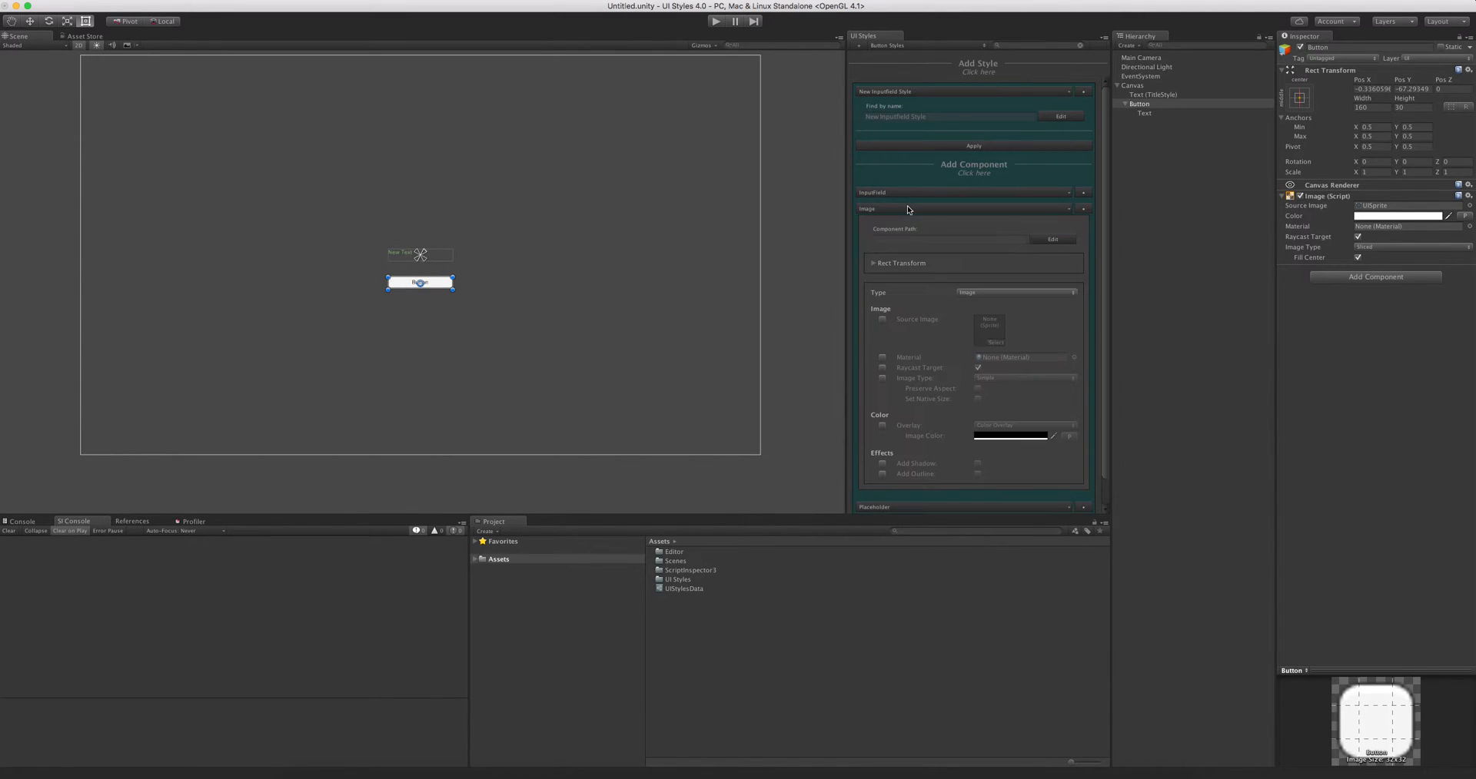
click(907, 207)
click(910, 225)
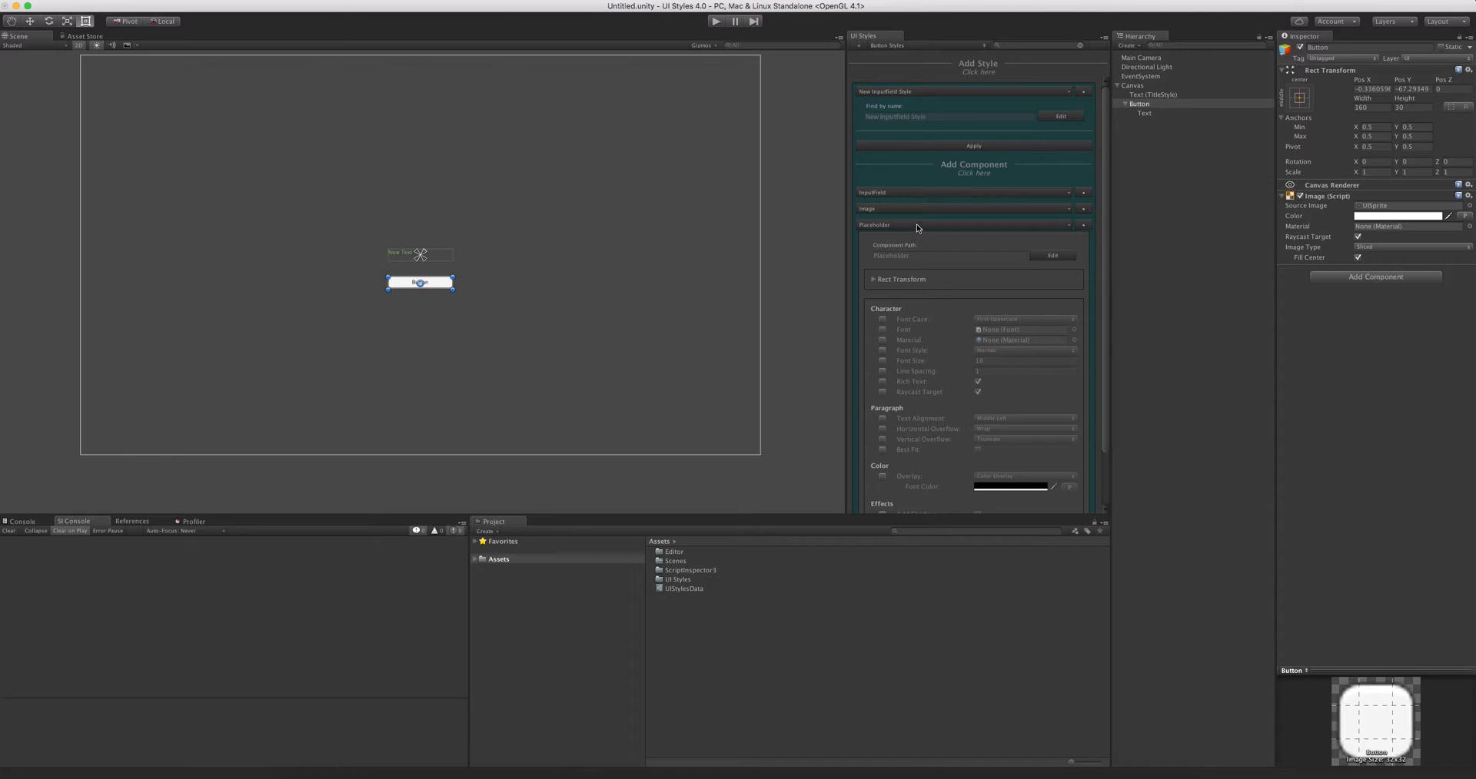
scroll(922, 212, down, 1)
click(935, 195)
click(933, 241)
scroll(953, 261, down, 2)
scroll(964, 267, up, 2)
click(956, 241)
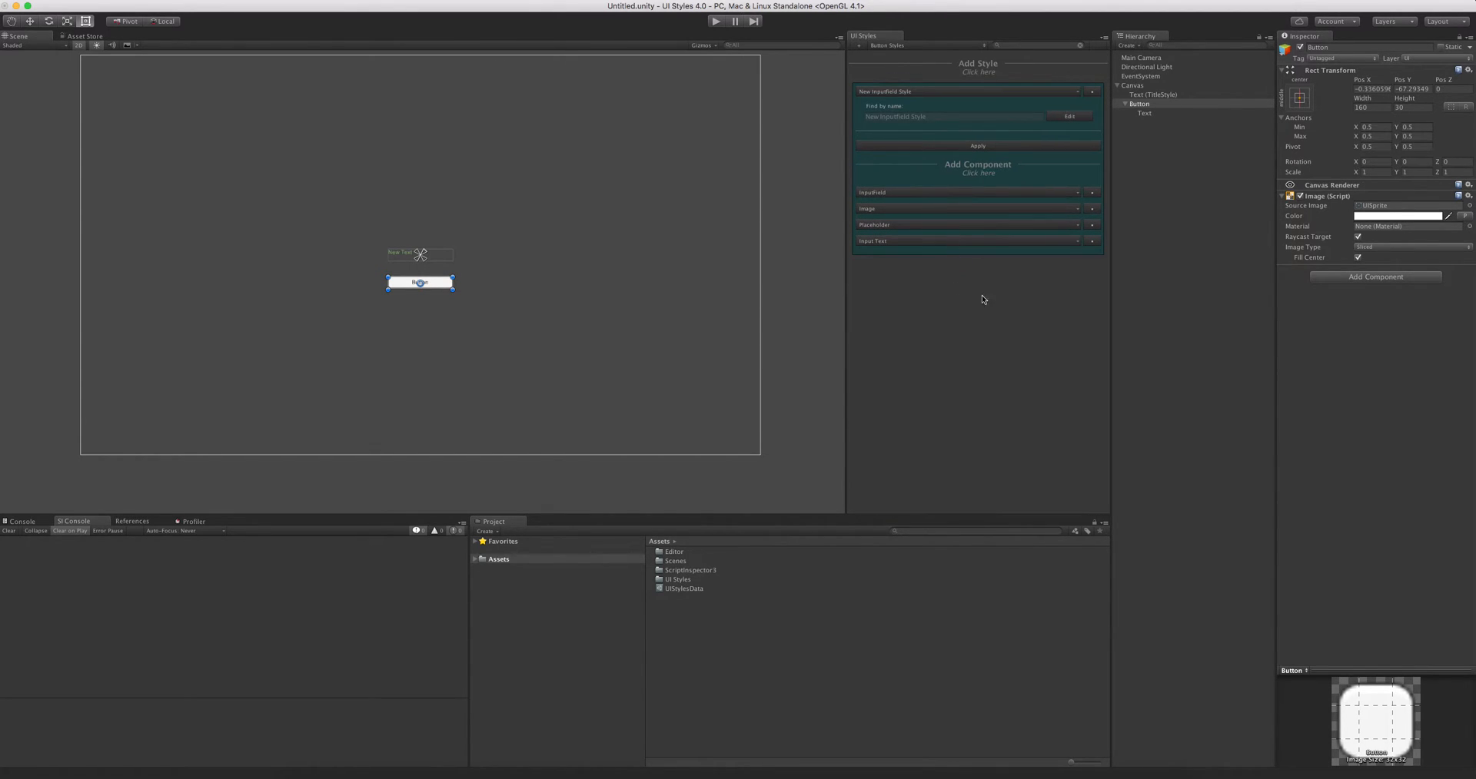
- Add a Custom component to New Inputfield Style, view its template component setting and collapse it
click(988, 174)
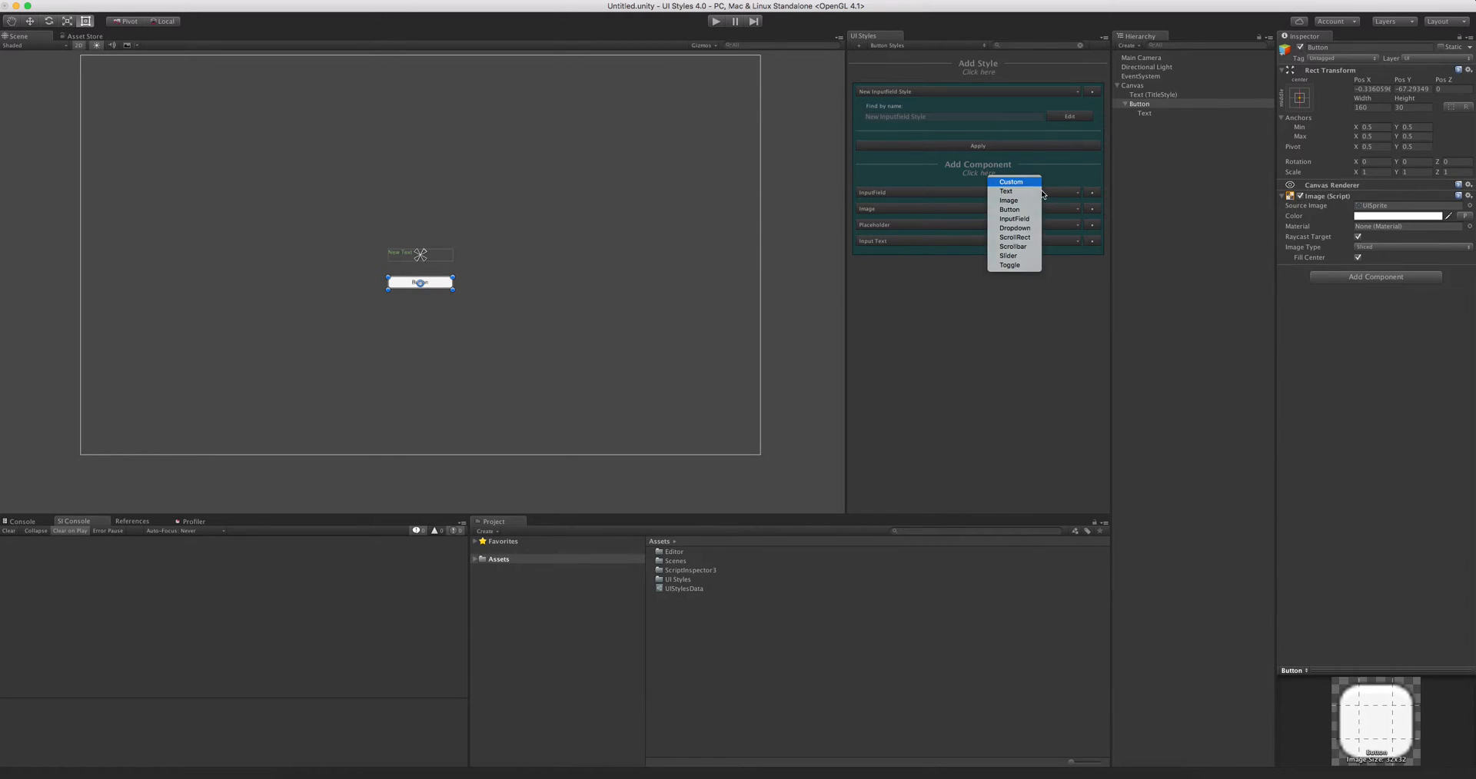
click(1007, 183)
click(912, 259)
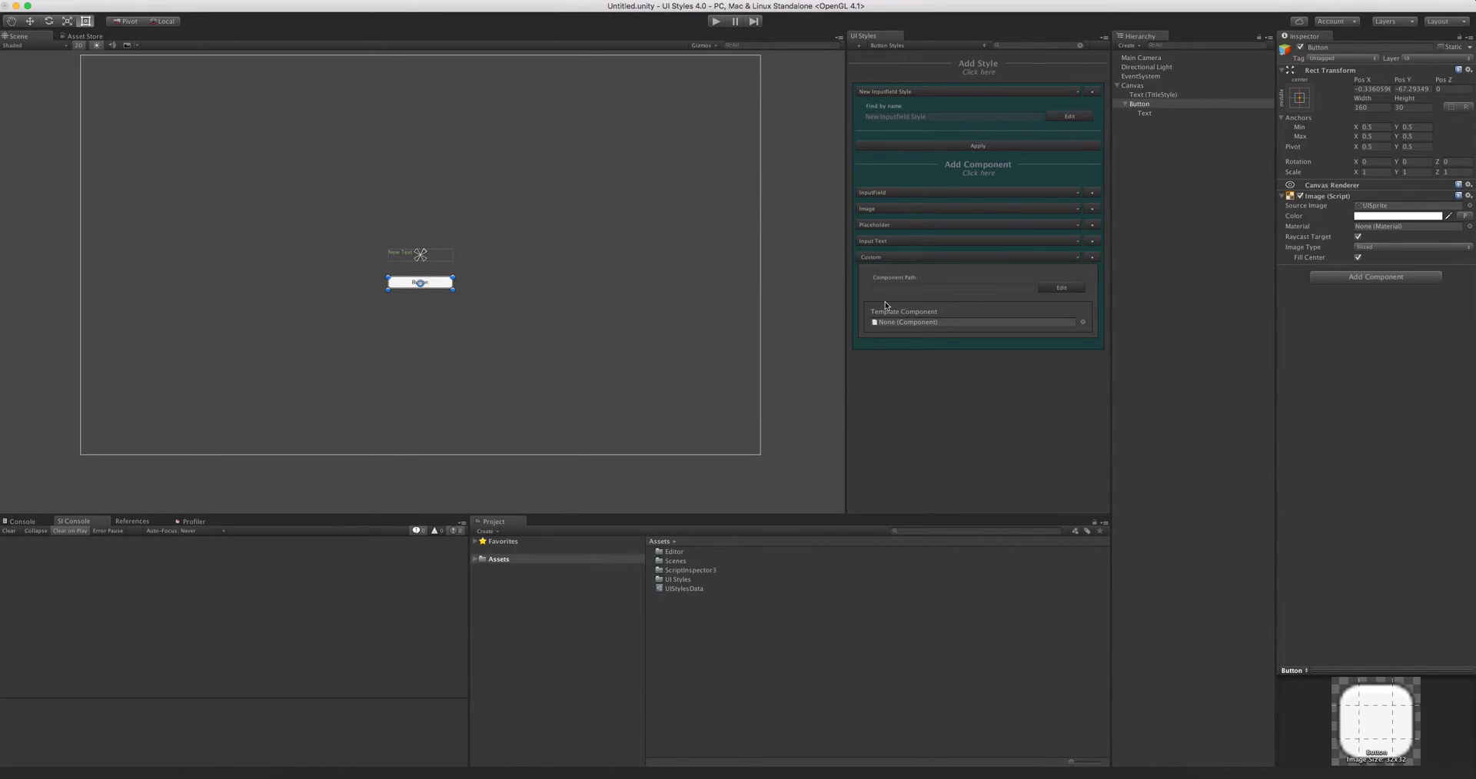
click(934, 259)
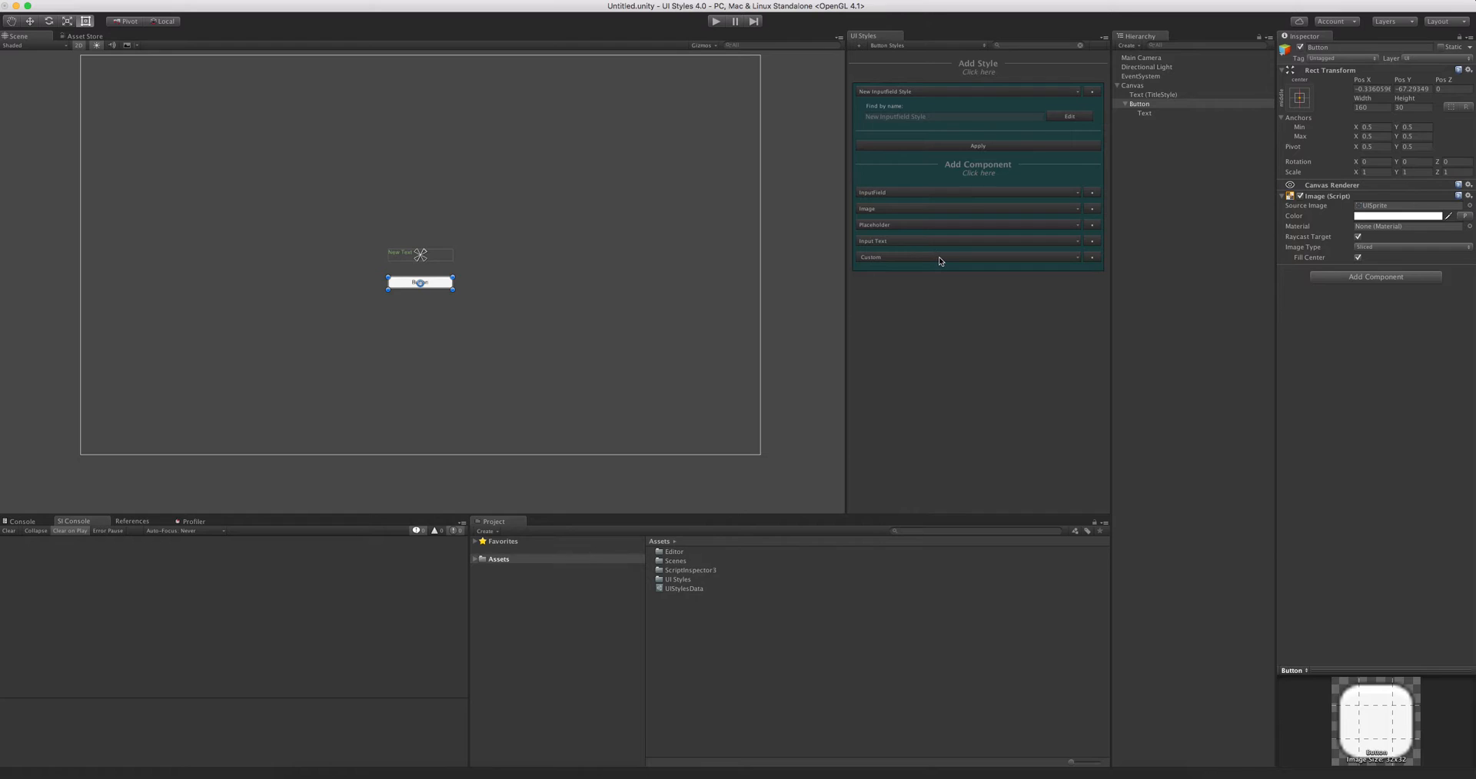
right_click(917, 260)
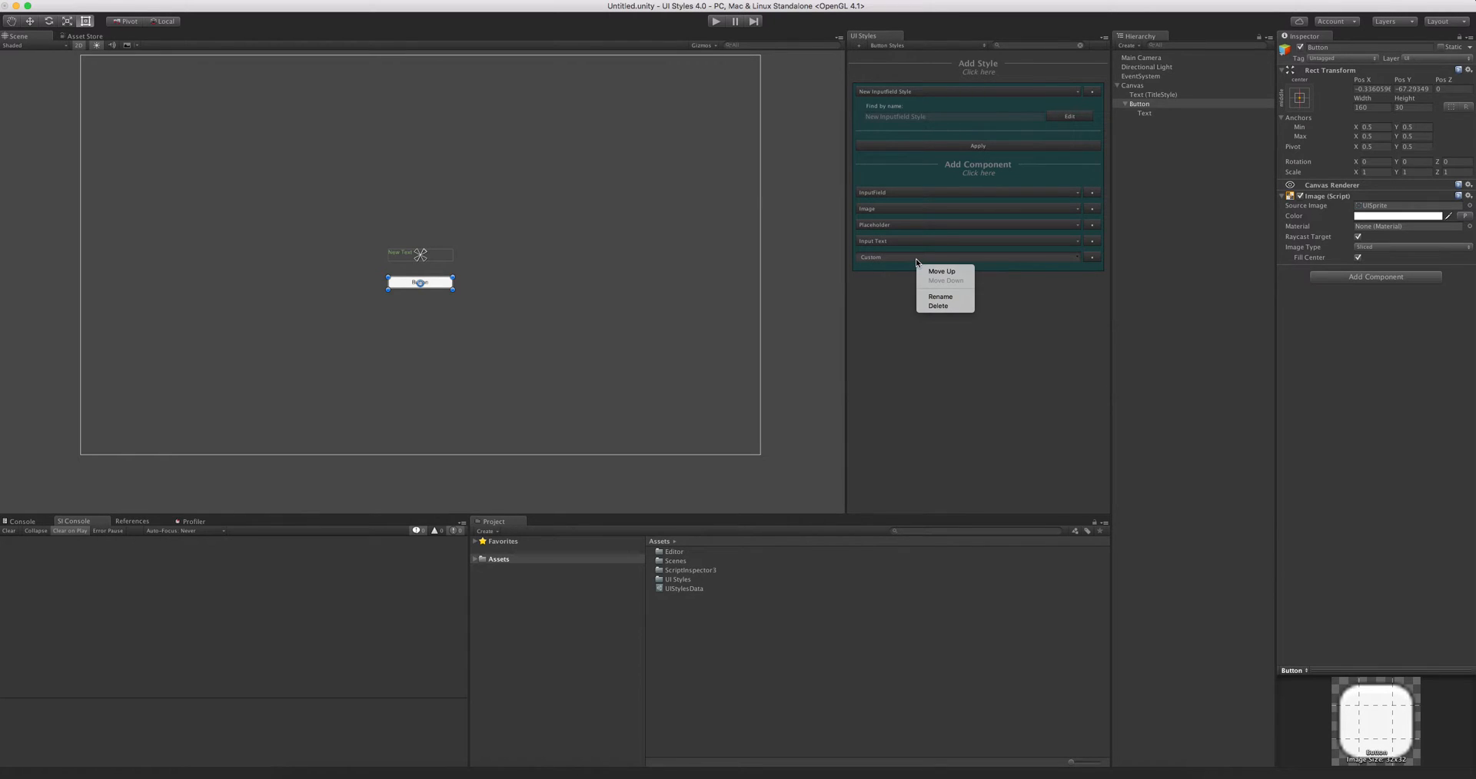
click(934, 296)
click(1086, 258)
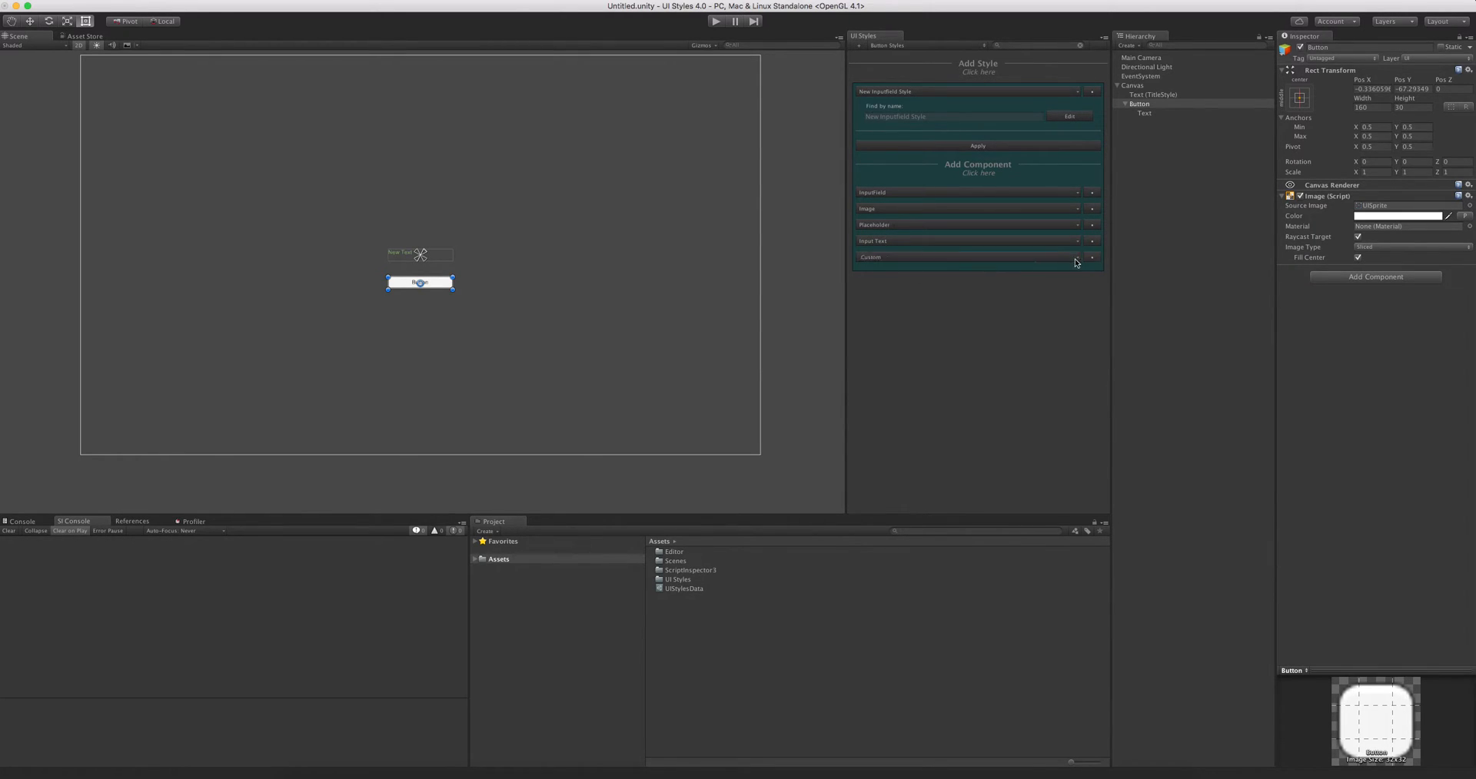
- Rename the style's InputField component to InputField new
click(905, 194)
click(905, 193)
right_click(905, 194)
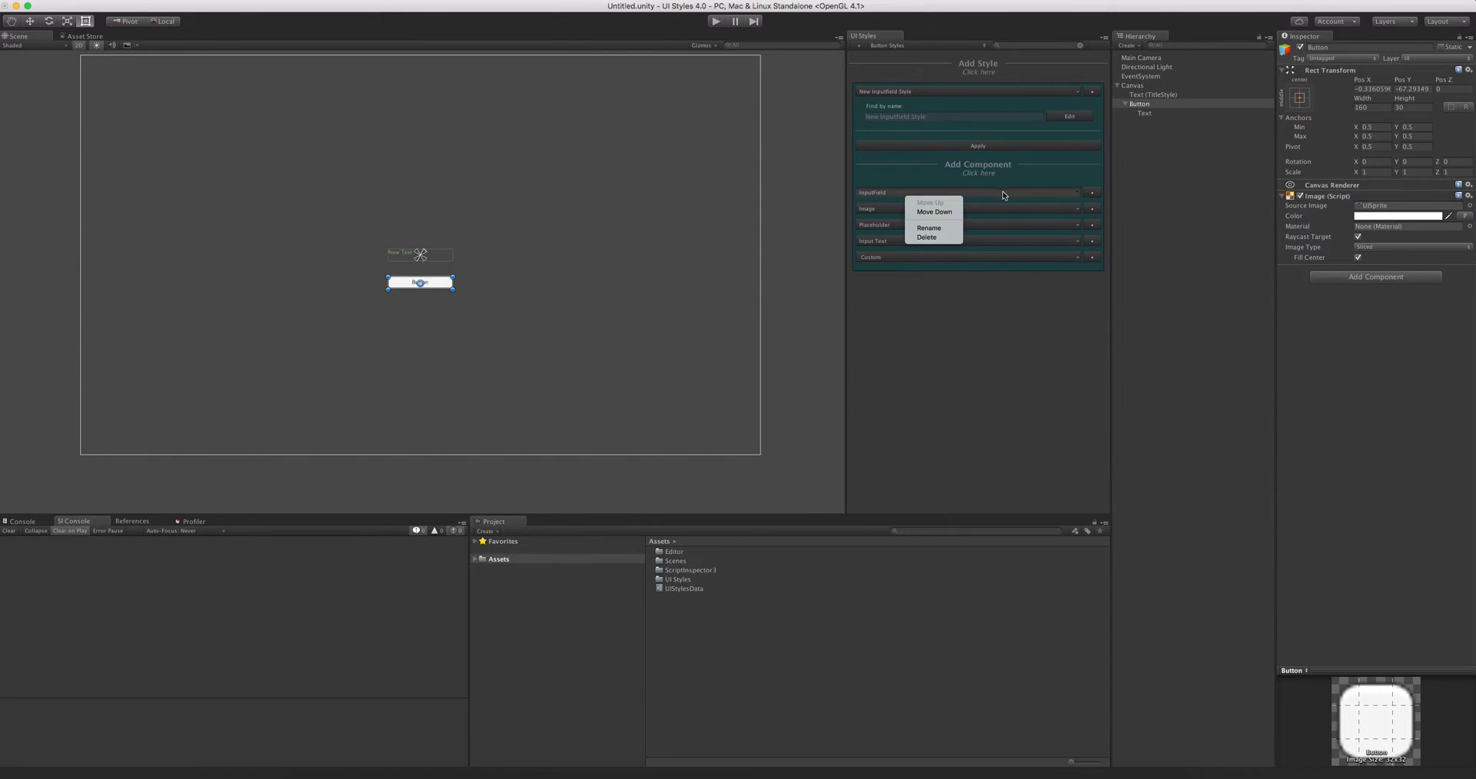
click(944, 229)
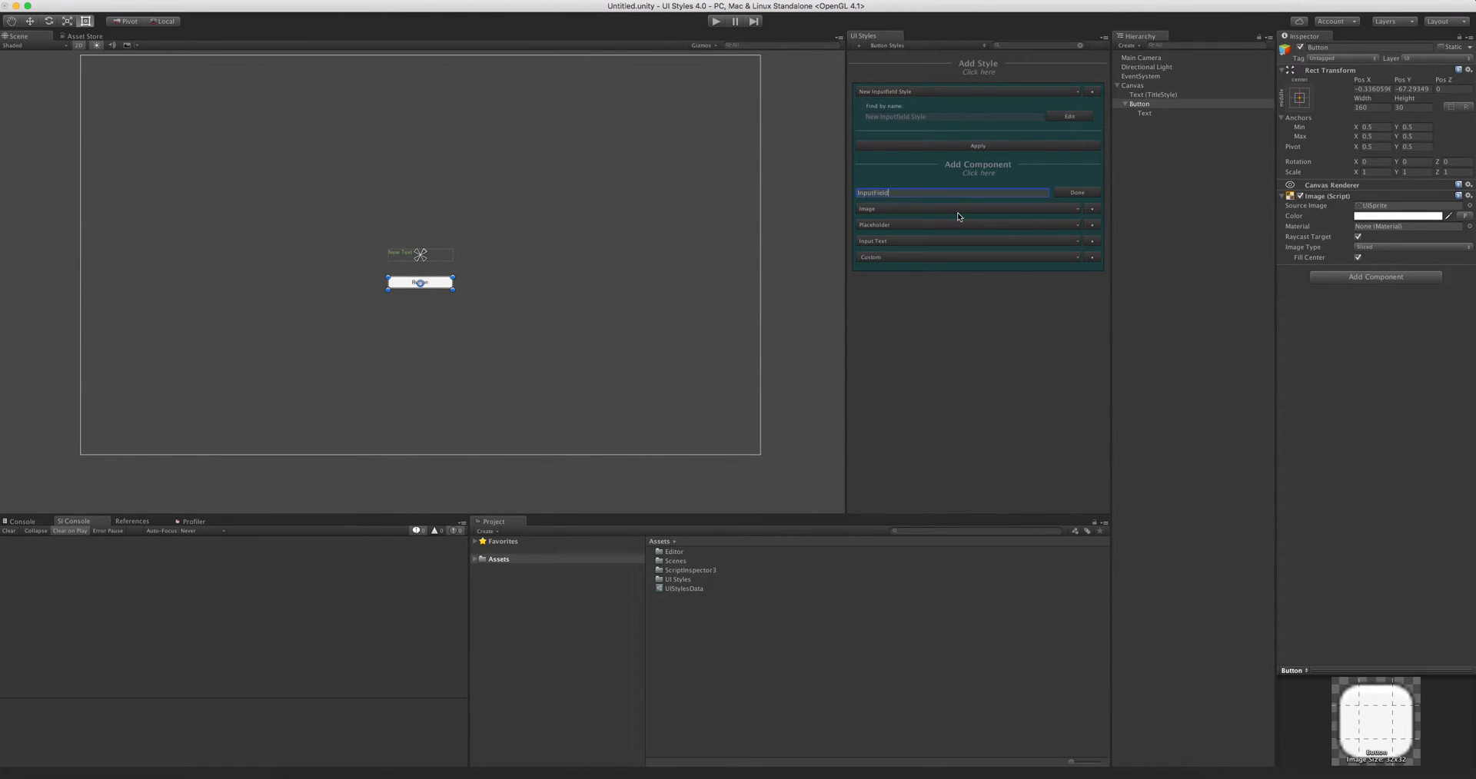
click(1077, 193)
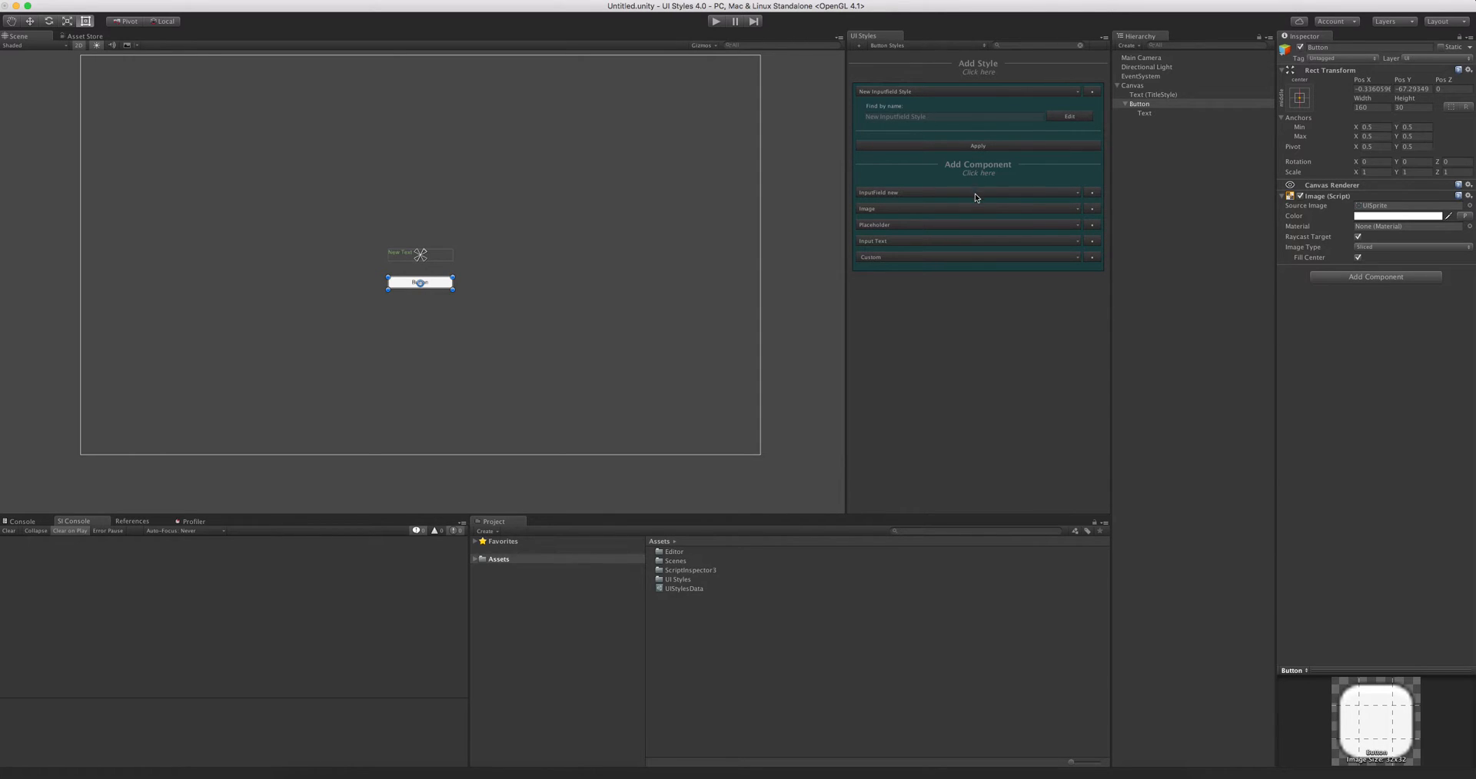
- Delete the InputField new component from New Inputfield Style
right_click(923, 196)
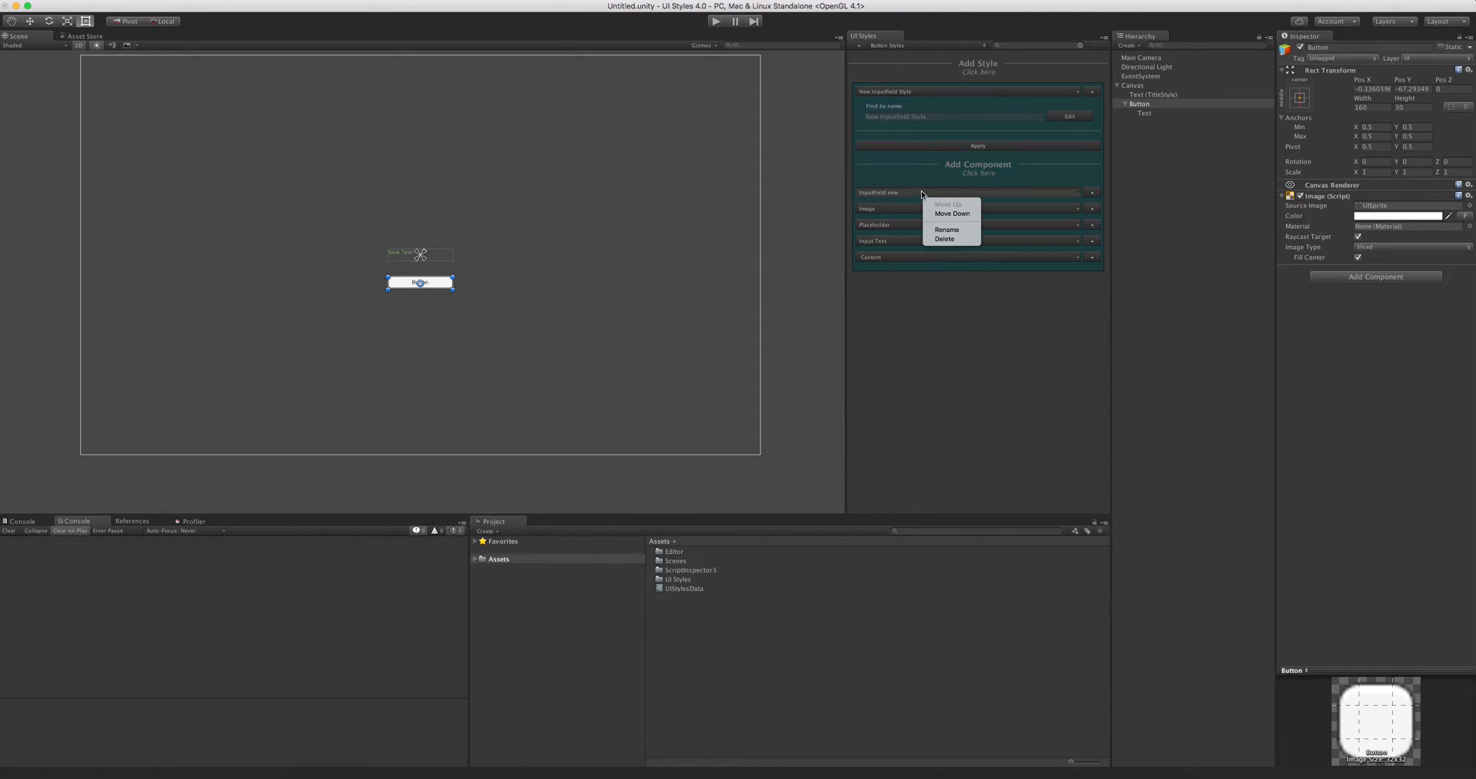
click(910, 201)
right_click(910, 198)
click(927, 241)
- Move the style's Image component down two places so that it sits below Input Text
right_click(915, 209)
click(919, 213)
right_click(917, 212)
click(936, 232)
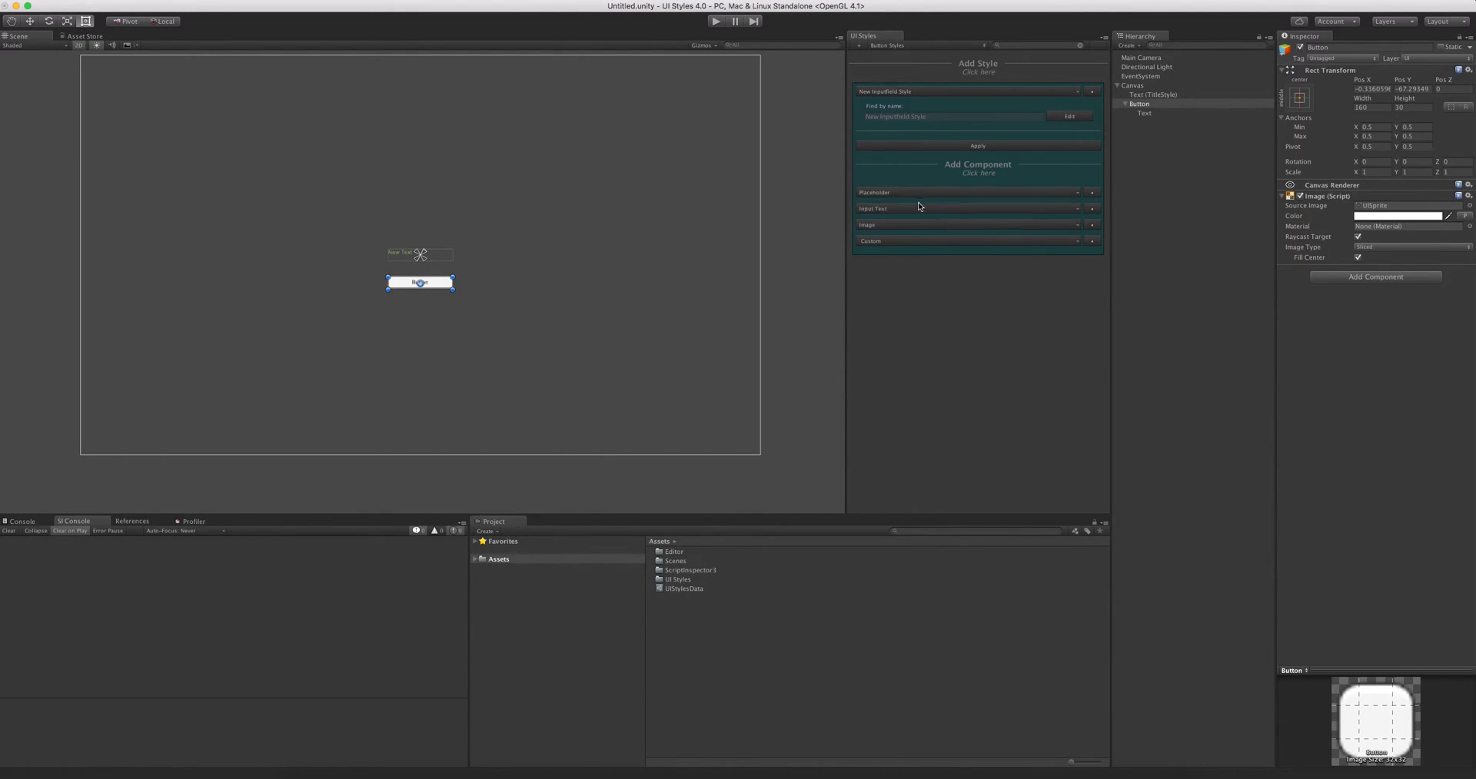
- Duplicate the Button object under Canvas eight times
right_click(896, 90)
click(951, 86)
click(1128, 105)
key(ctrl+d)
key(ctrl+d)
key(ctrl+d)
key(ctrl+d)
key(ctrl+d)
key(ctrl+d)
key(ctrl+d)
key(ctrl+d)
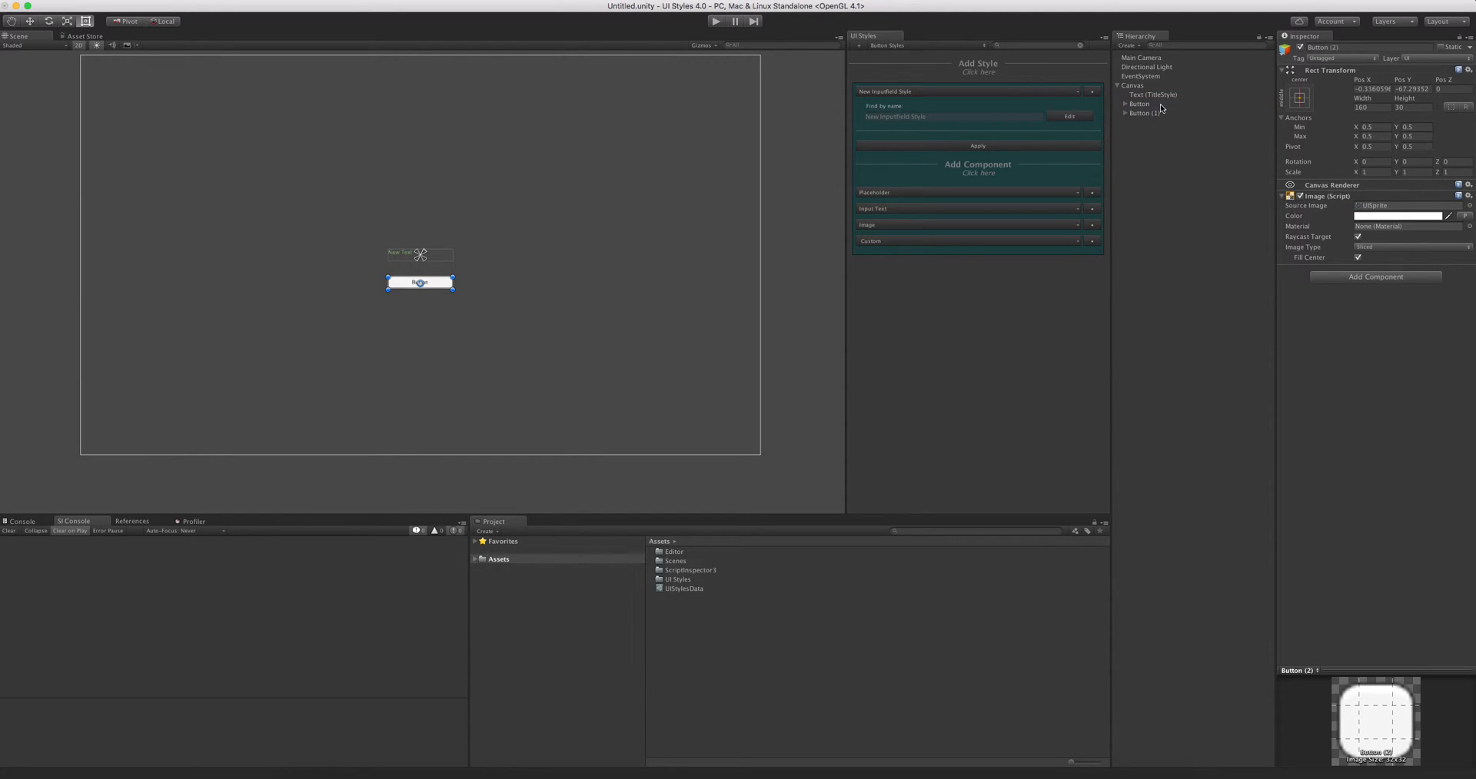
- Select all nine Button objects under Canvas and copy New Inputfield Style's find-by name to the selected objects
click(1165, 114)
click(1166, 104)
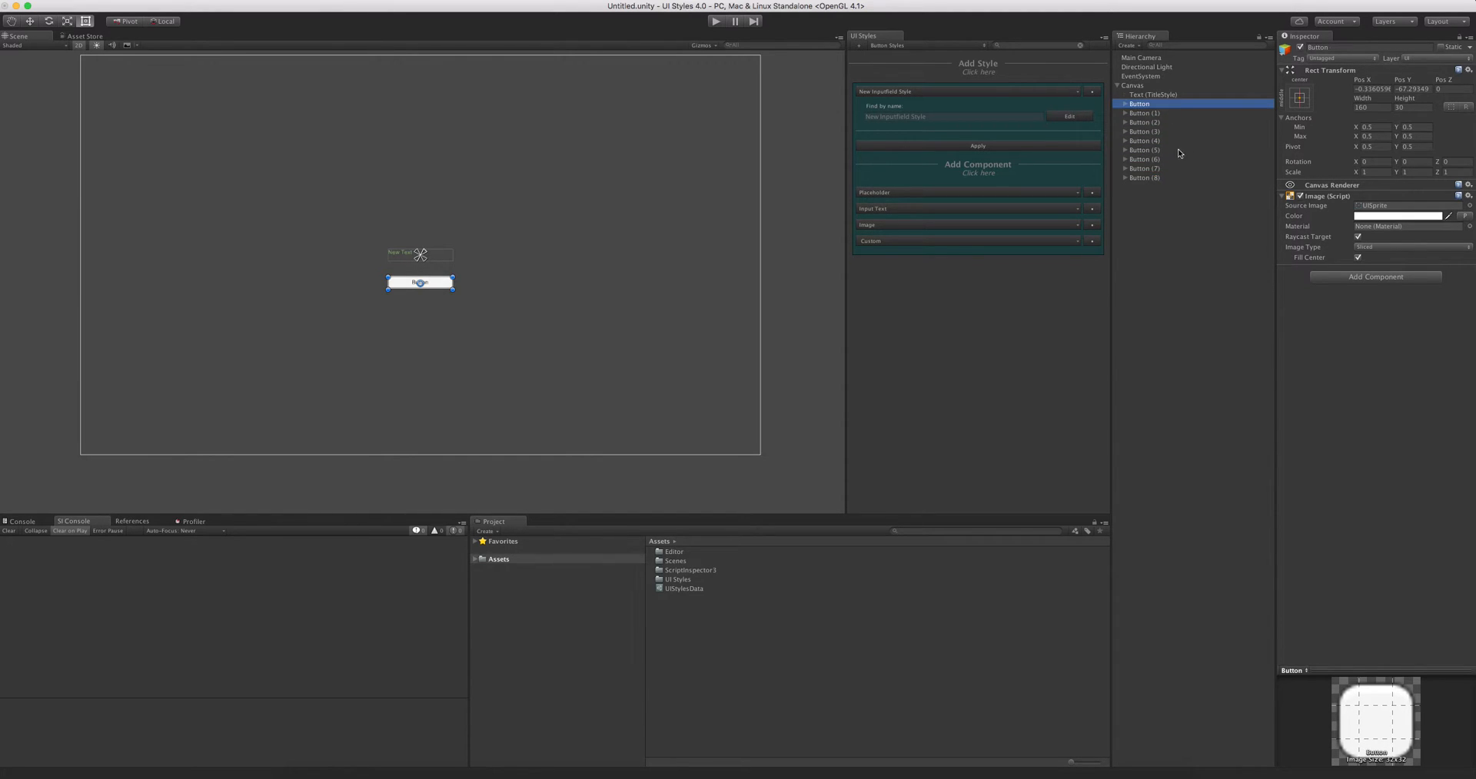
shift+click(1170, 176)
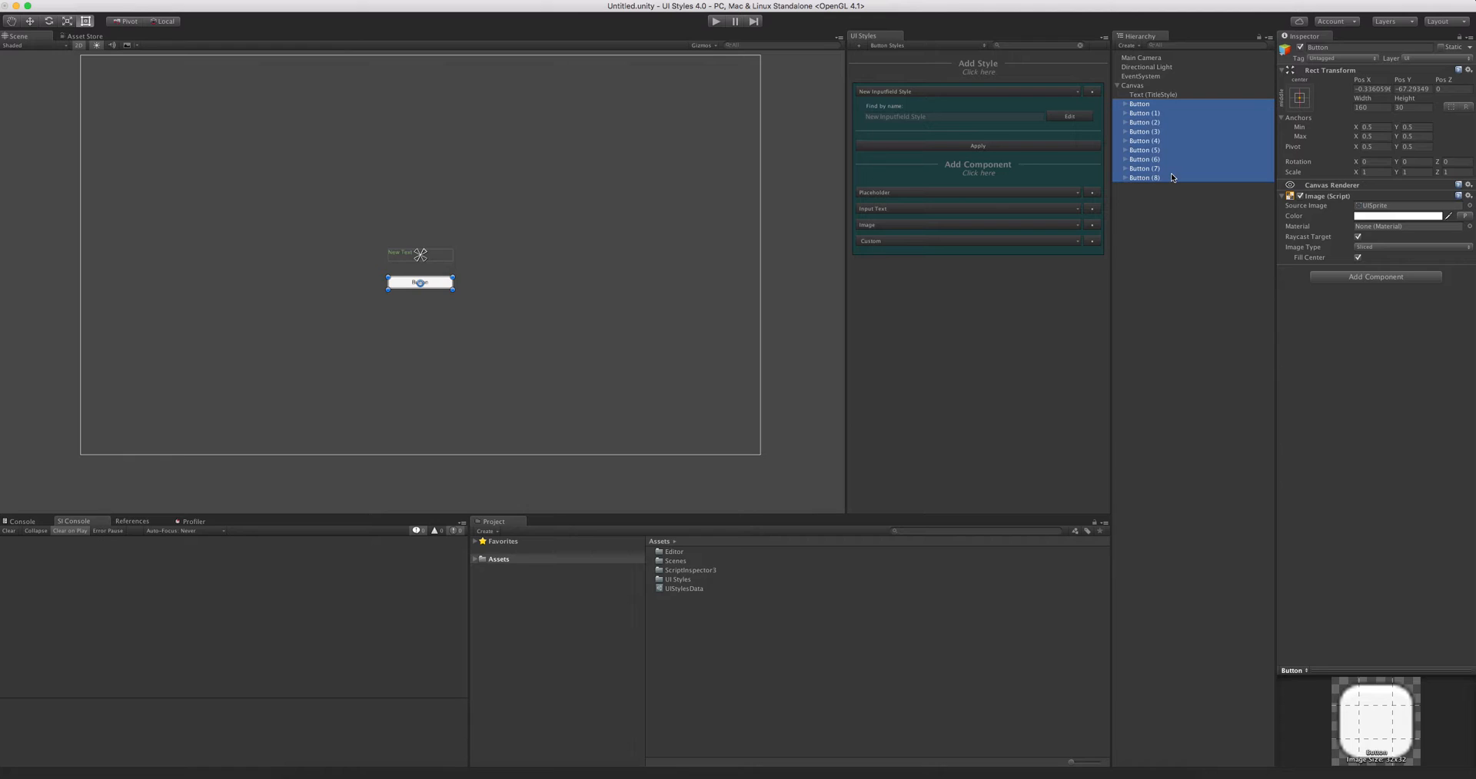
right_click(966, 89)
mouse_move(1032, 129)
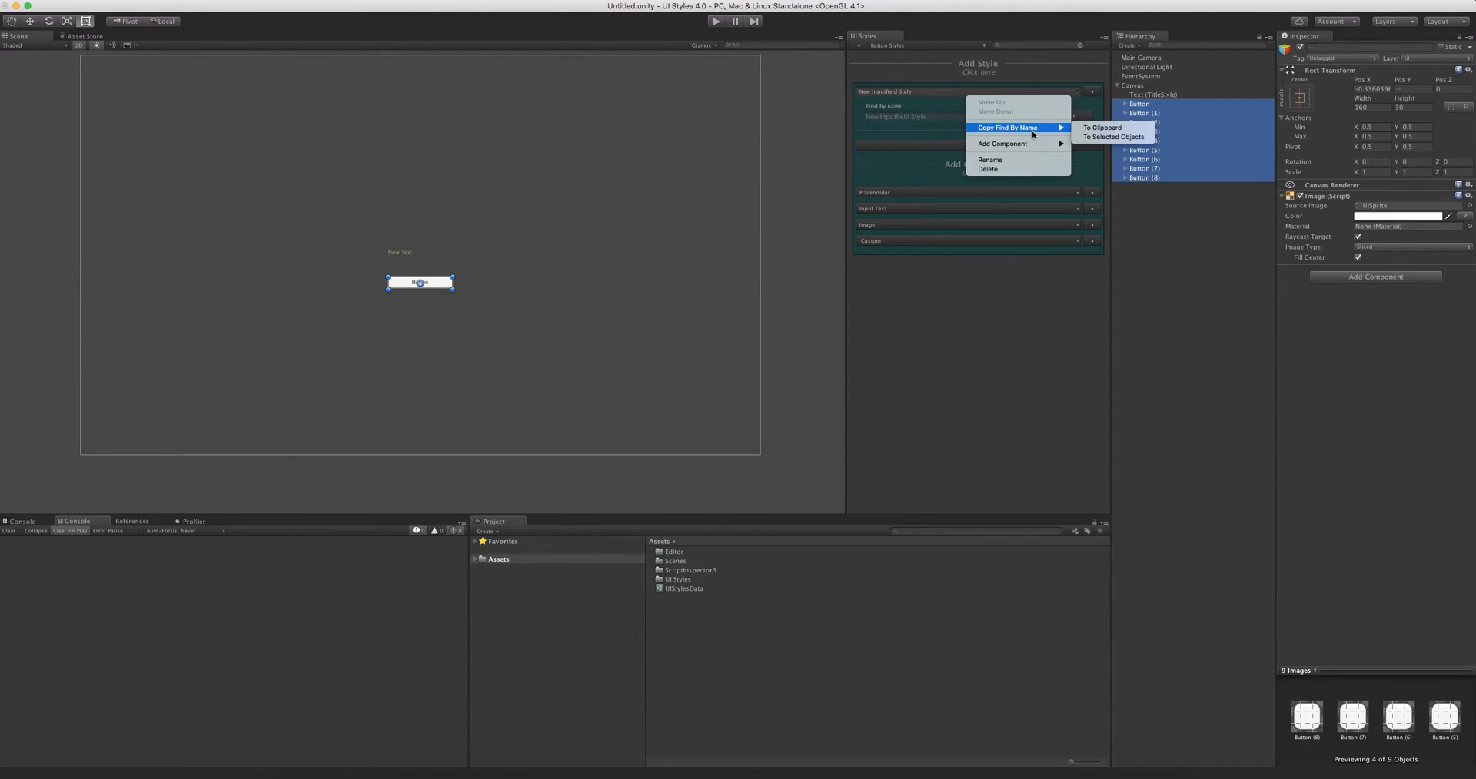
click(1152, 139)
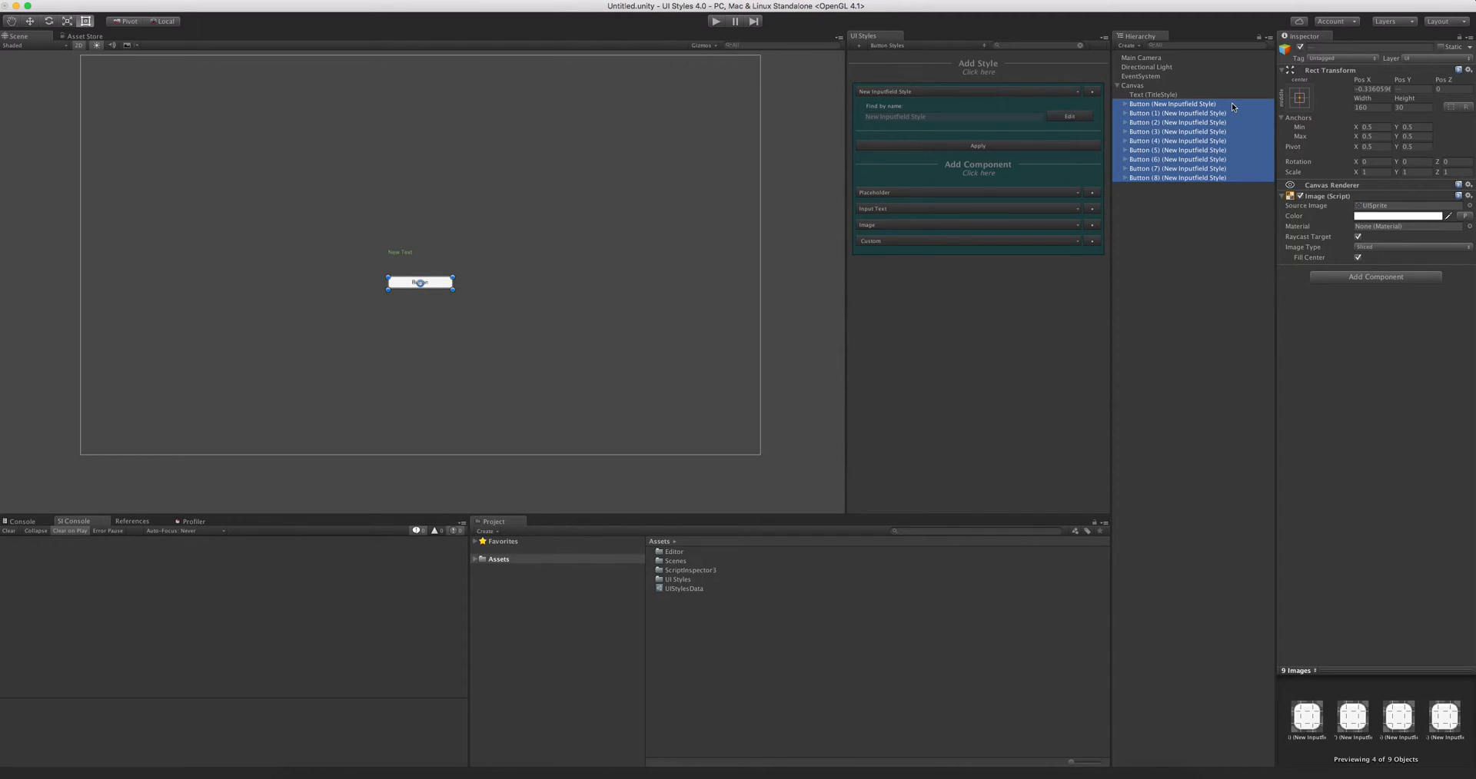
- Collapse New Inputfield Style and view the options for applying all styles across scenes and categories
click(938, 92)
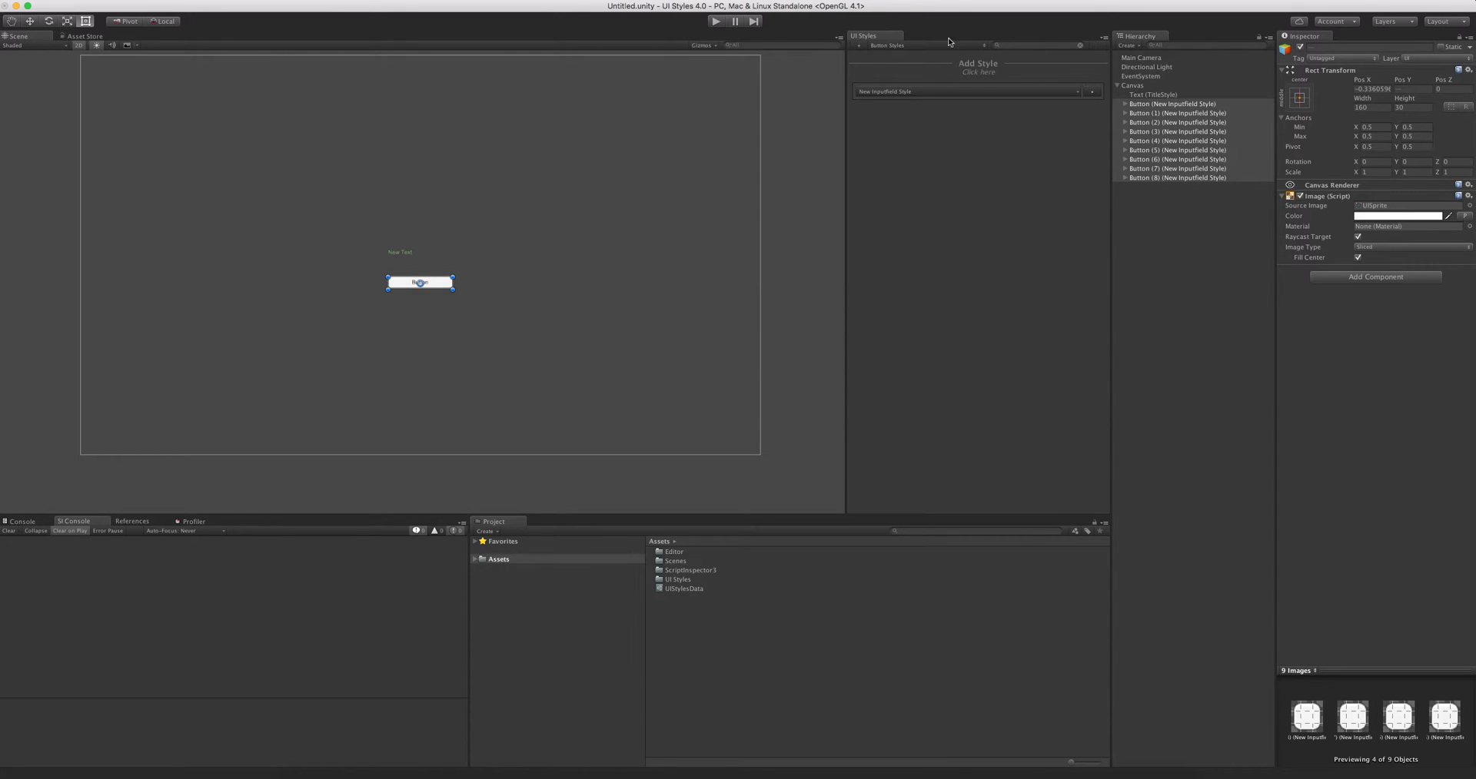
click(1100, 49)
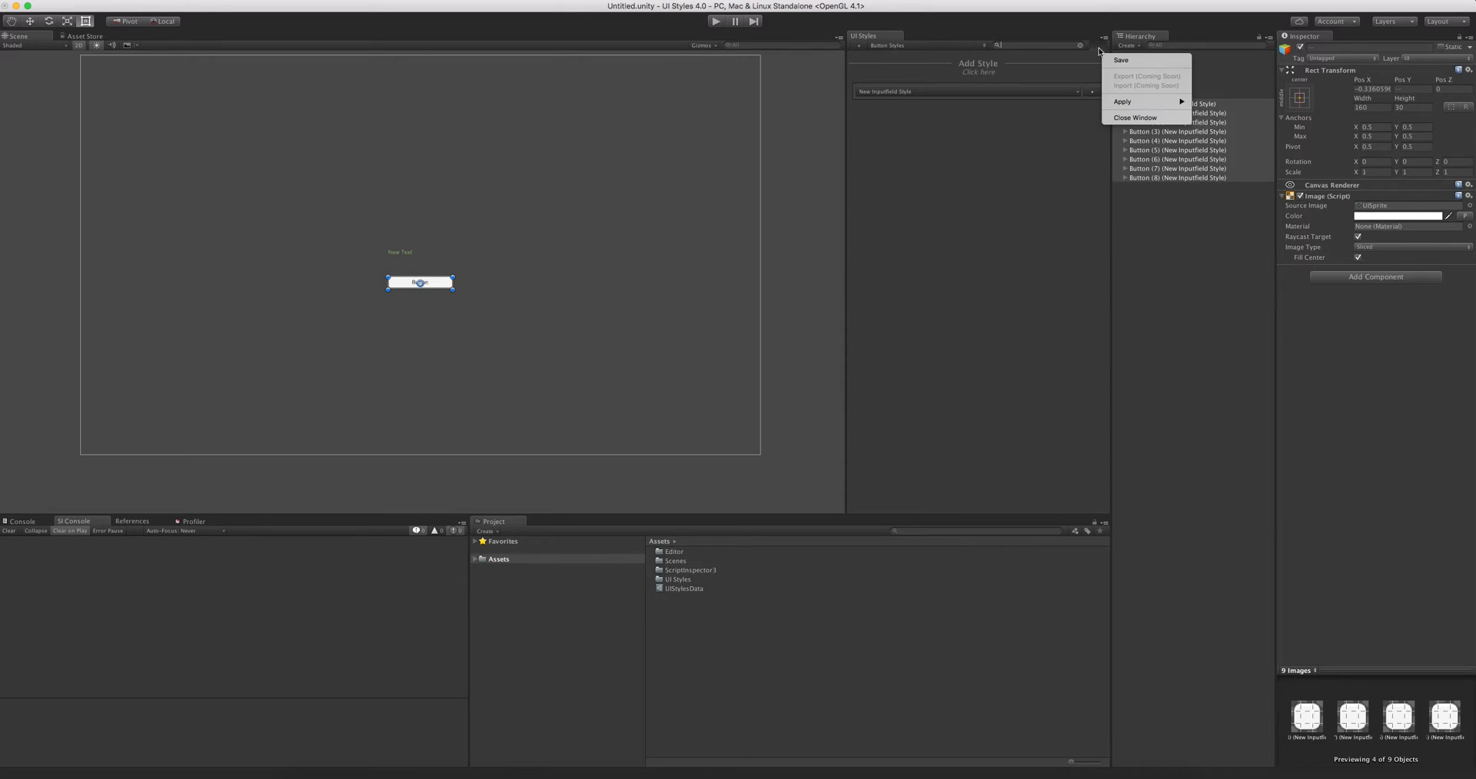
click(1100, 47)
click(1100, 48)
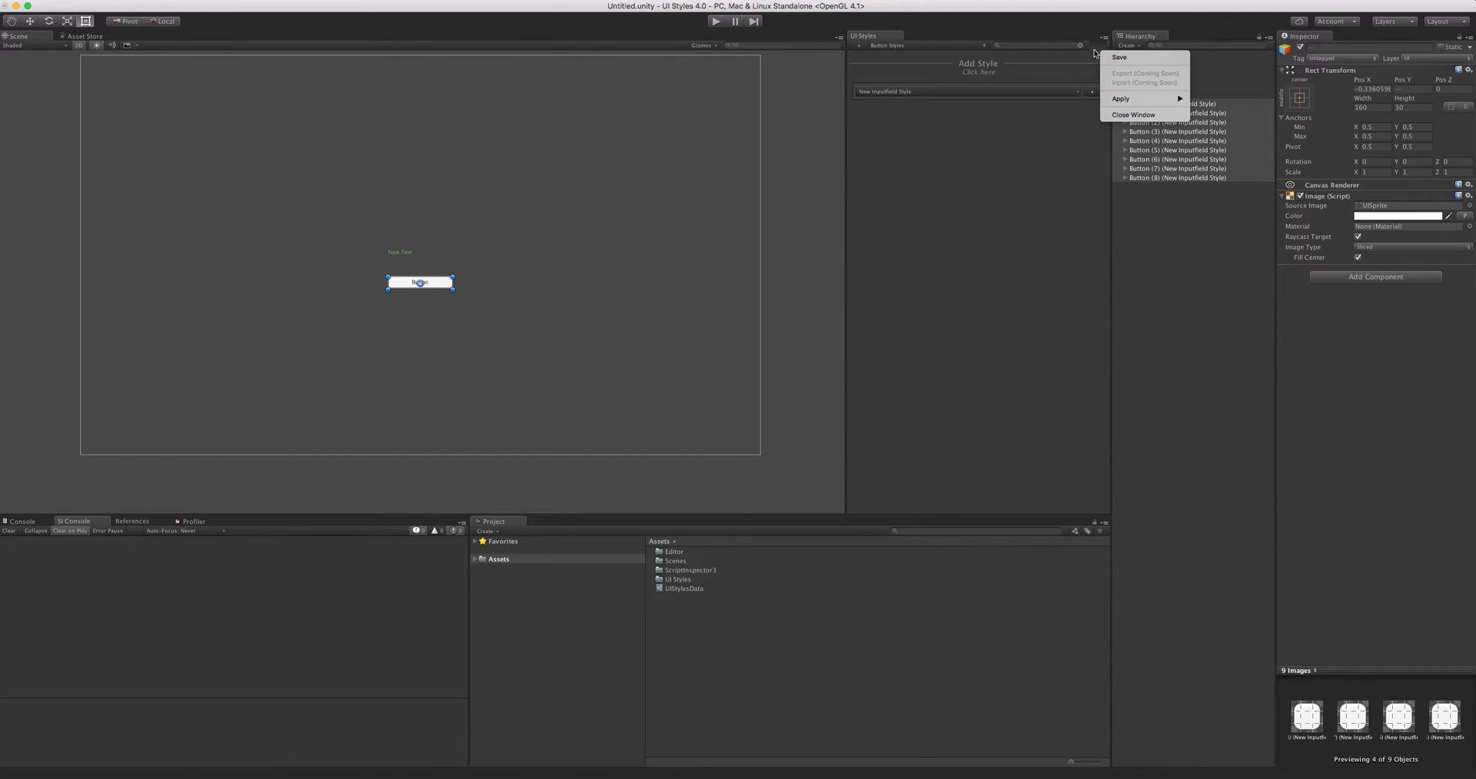
mouse_move(1166, 99)
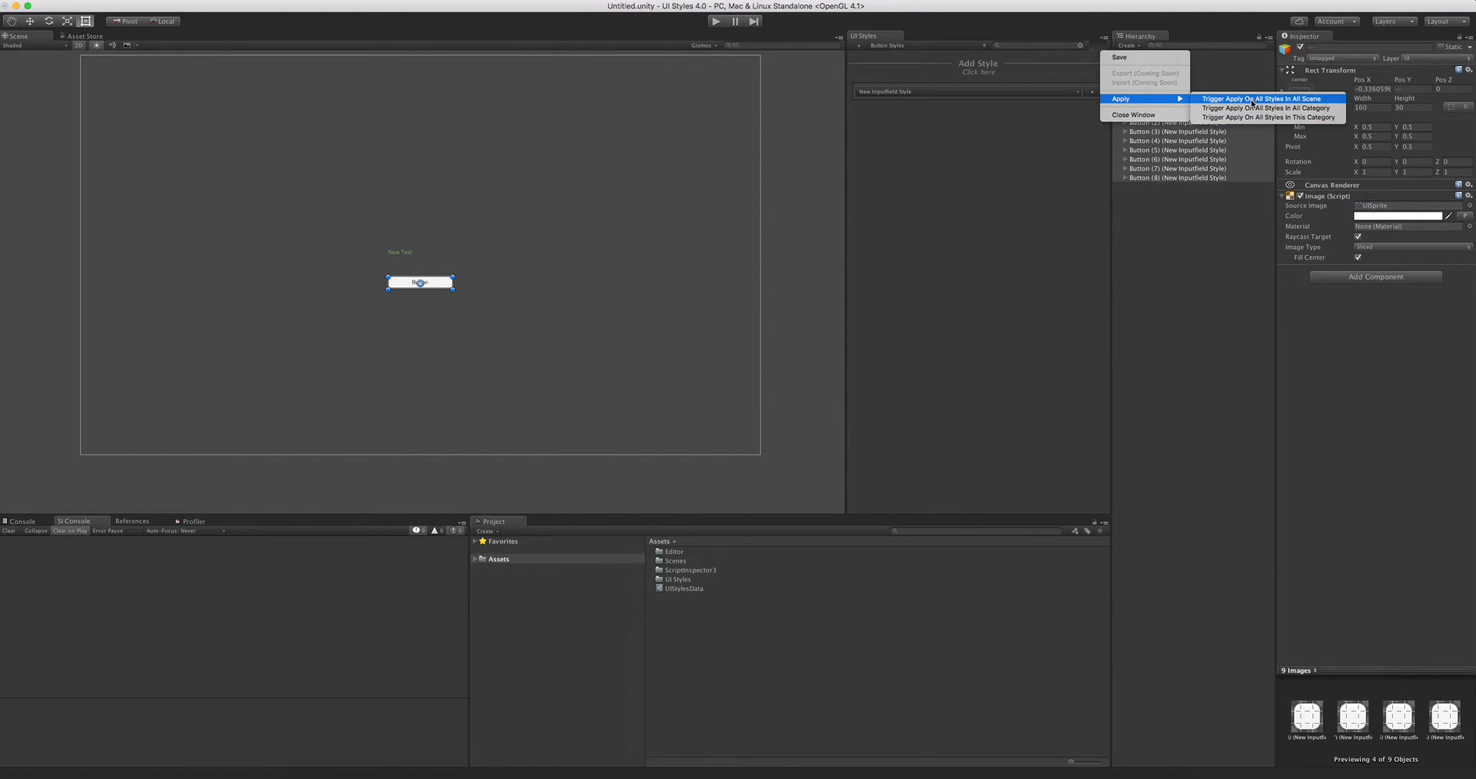
click(1337, 113)
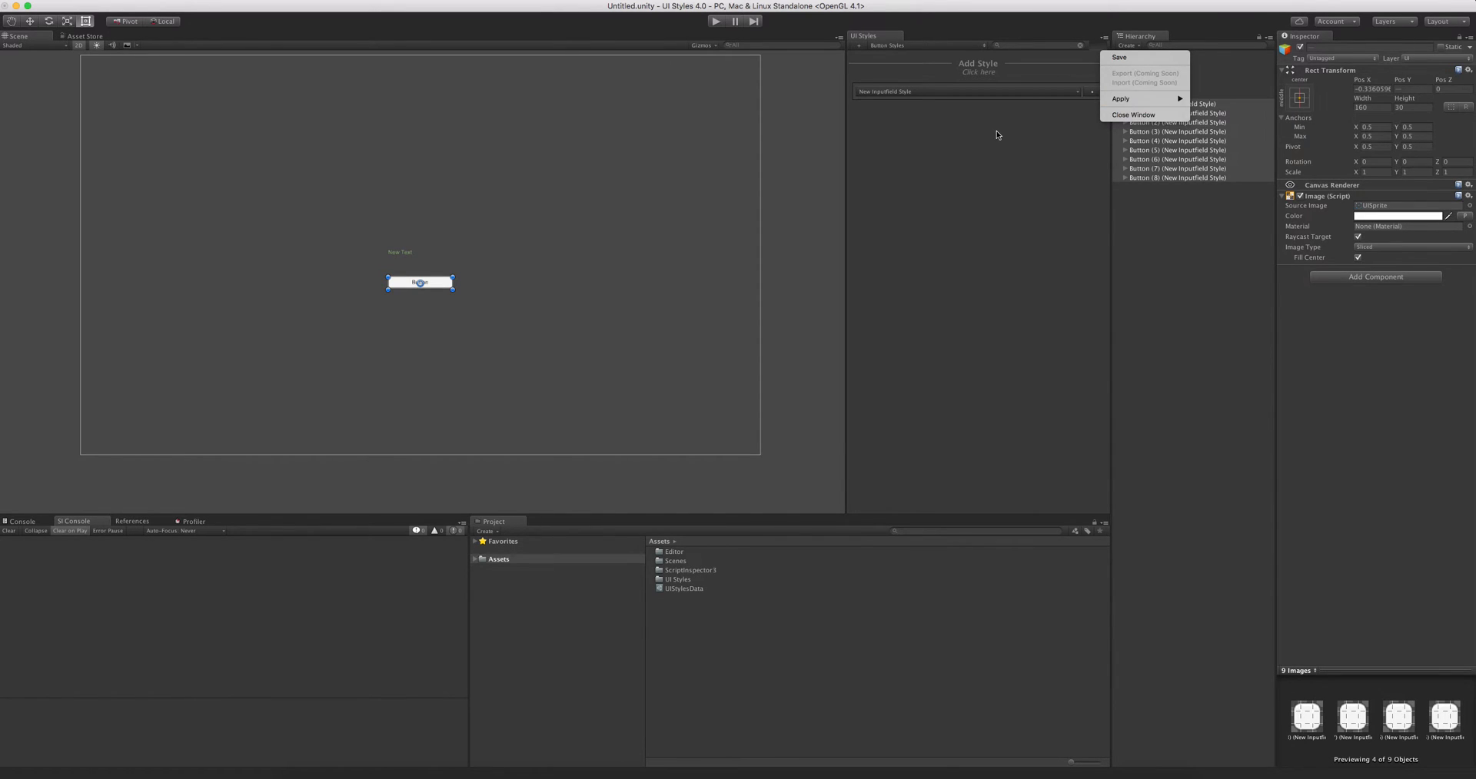
click(948, 92)
click(949, 92)
- Add a custom style to the Button Styles category and expand it
click(978, 72)
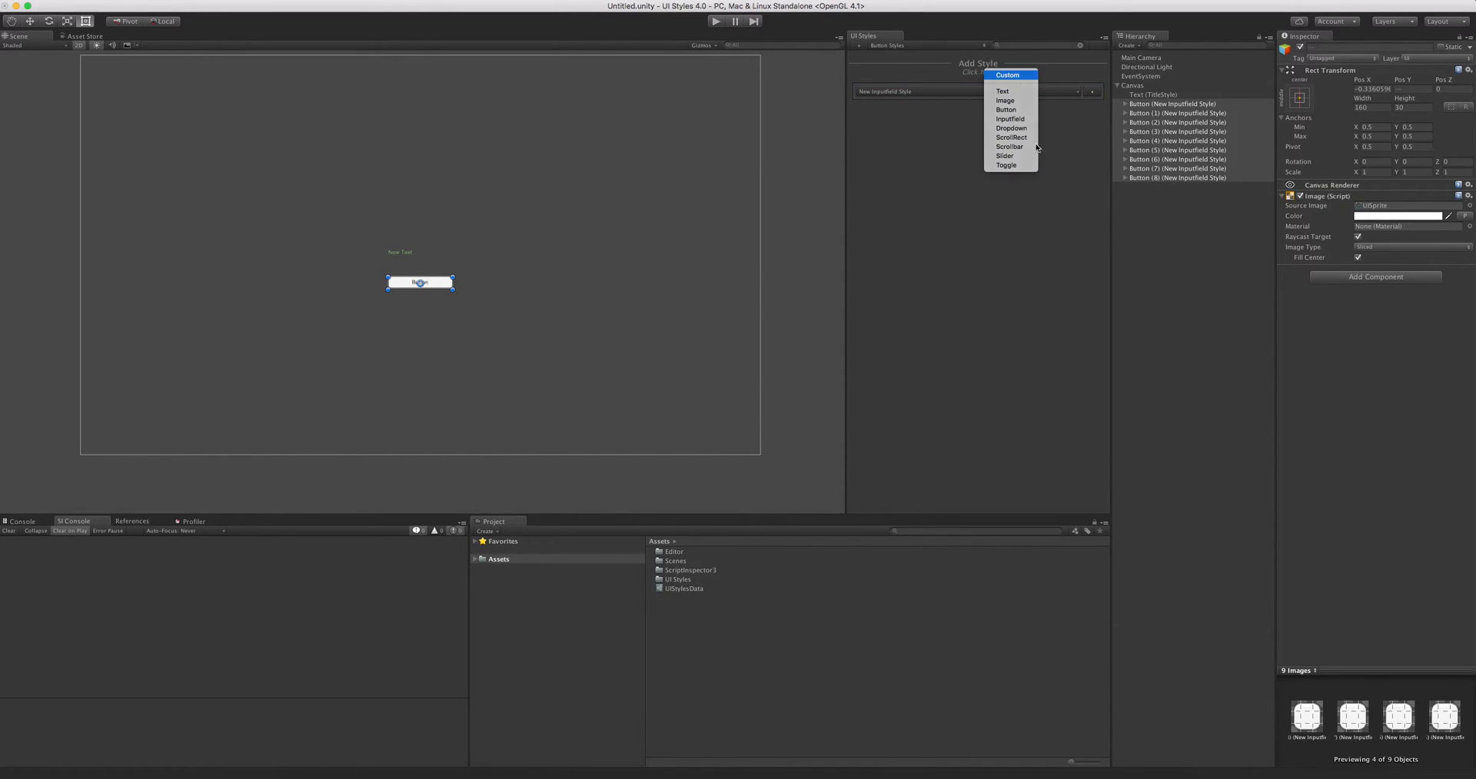
key(Return)
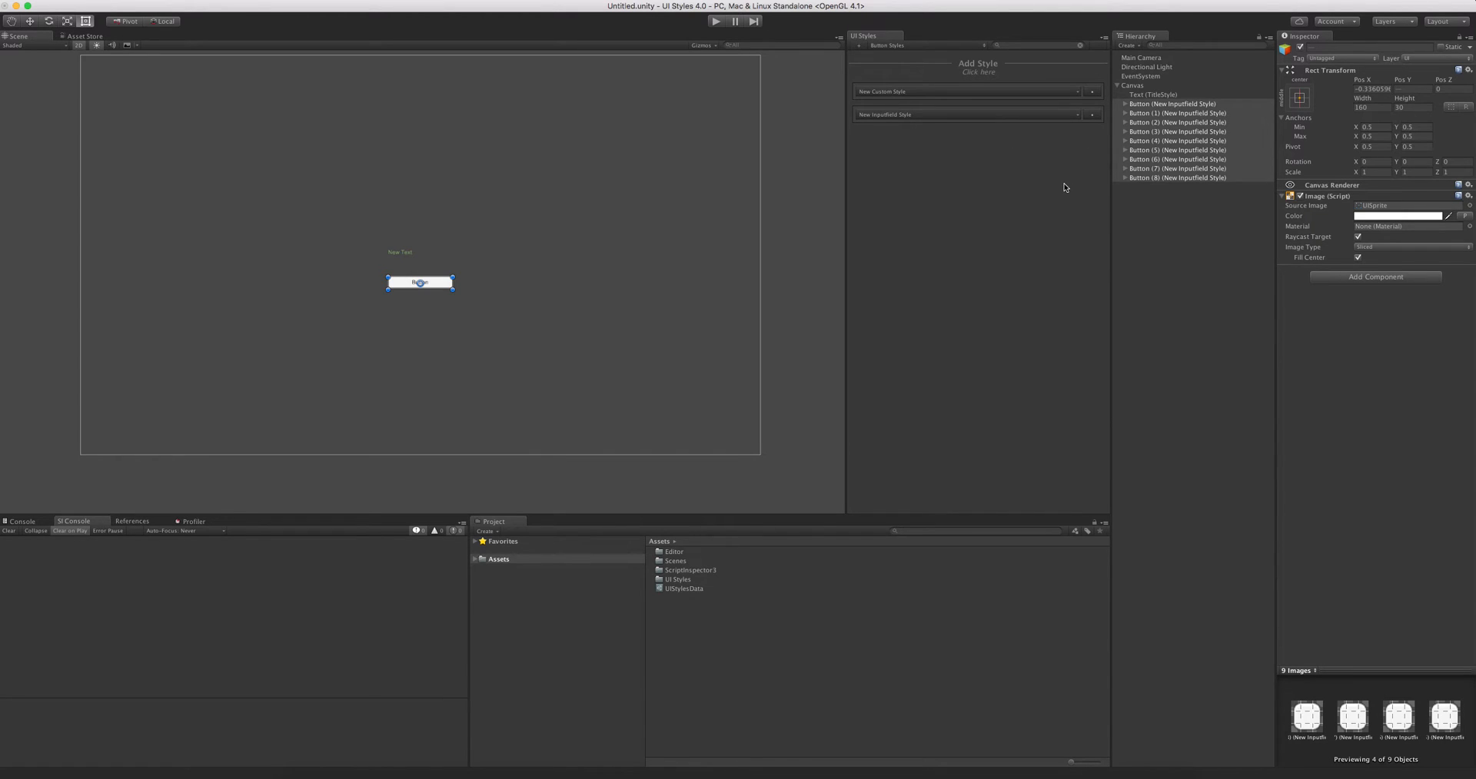
click(916, 94)
- Add a Text component to New Custom Style and look through its character, paragraph, color and effects settings
click(975, 170)
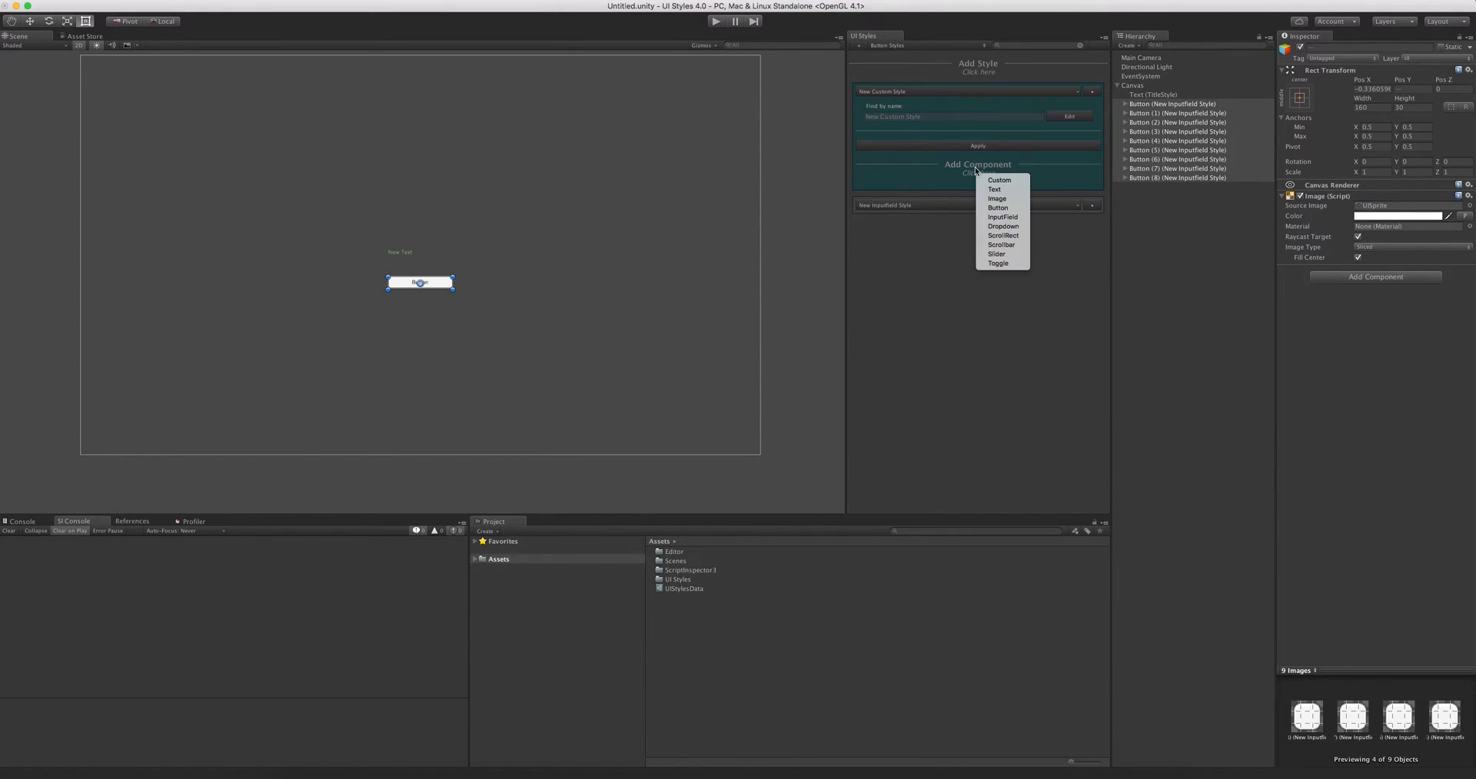
click(994, 189)
click(916, 196)
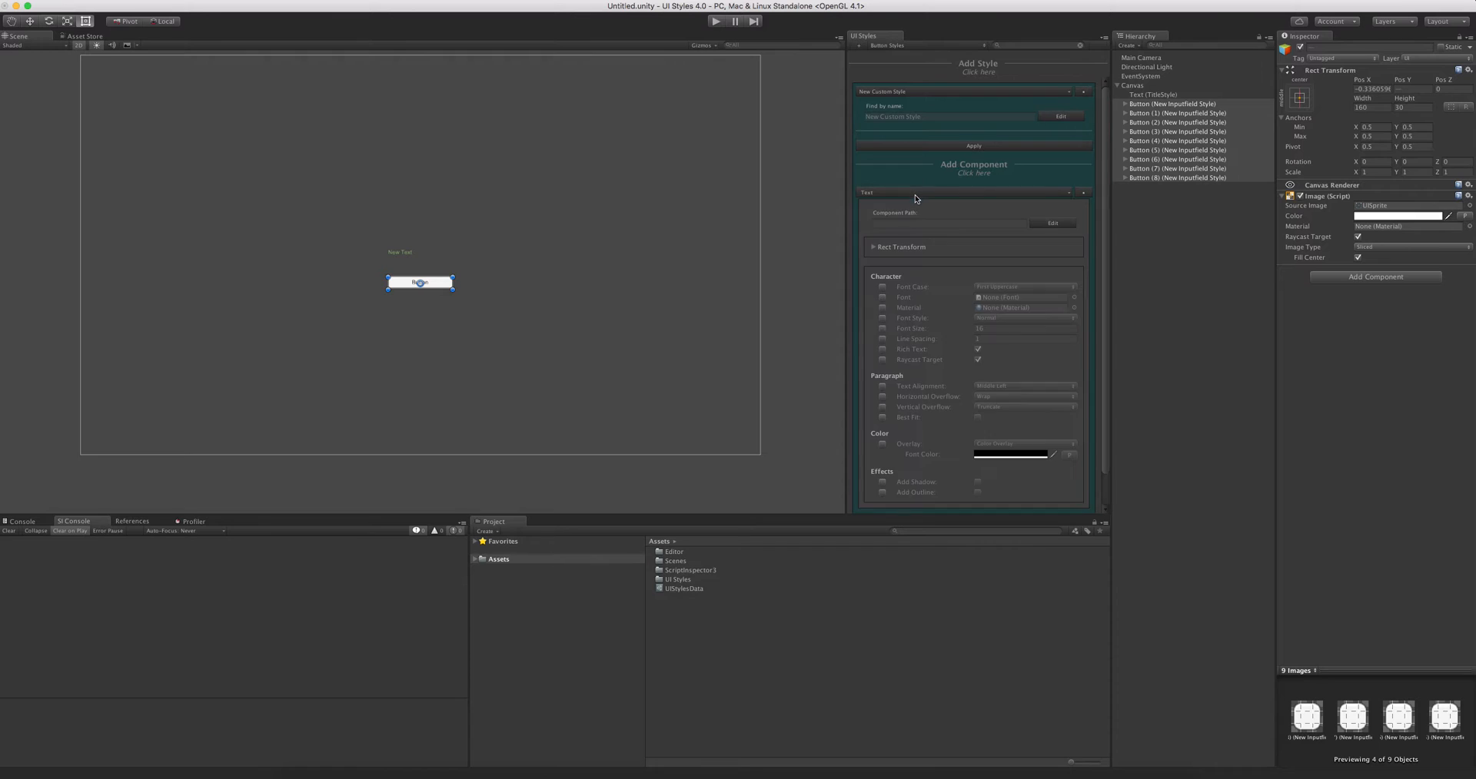
scroll(916, 198, down, 2)
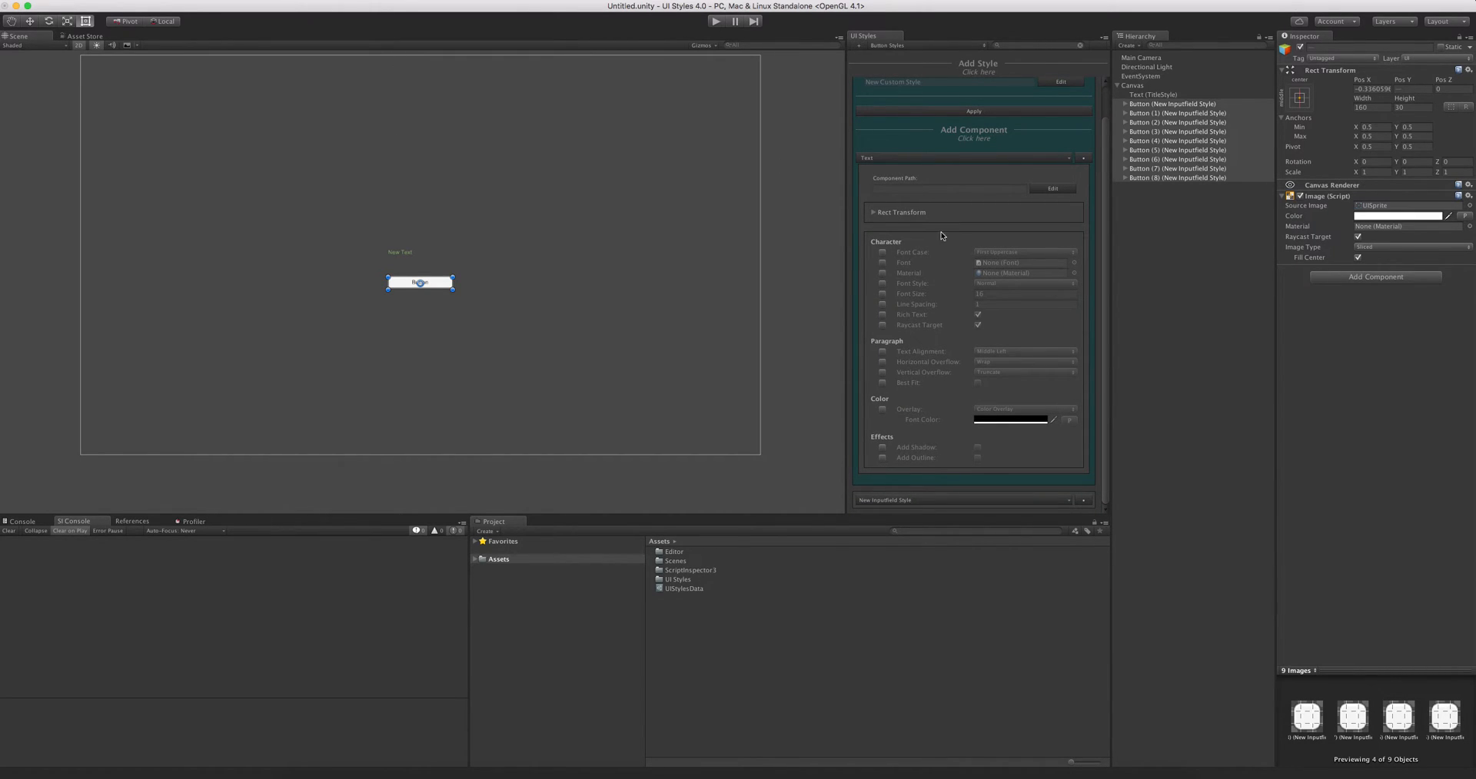
- Enable the Text component's color overlay, link its font color to Red 500 from the palette, and keep the link
click(881, 410)
click(1069, 421)
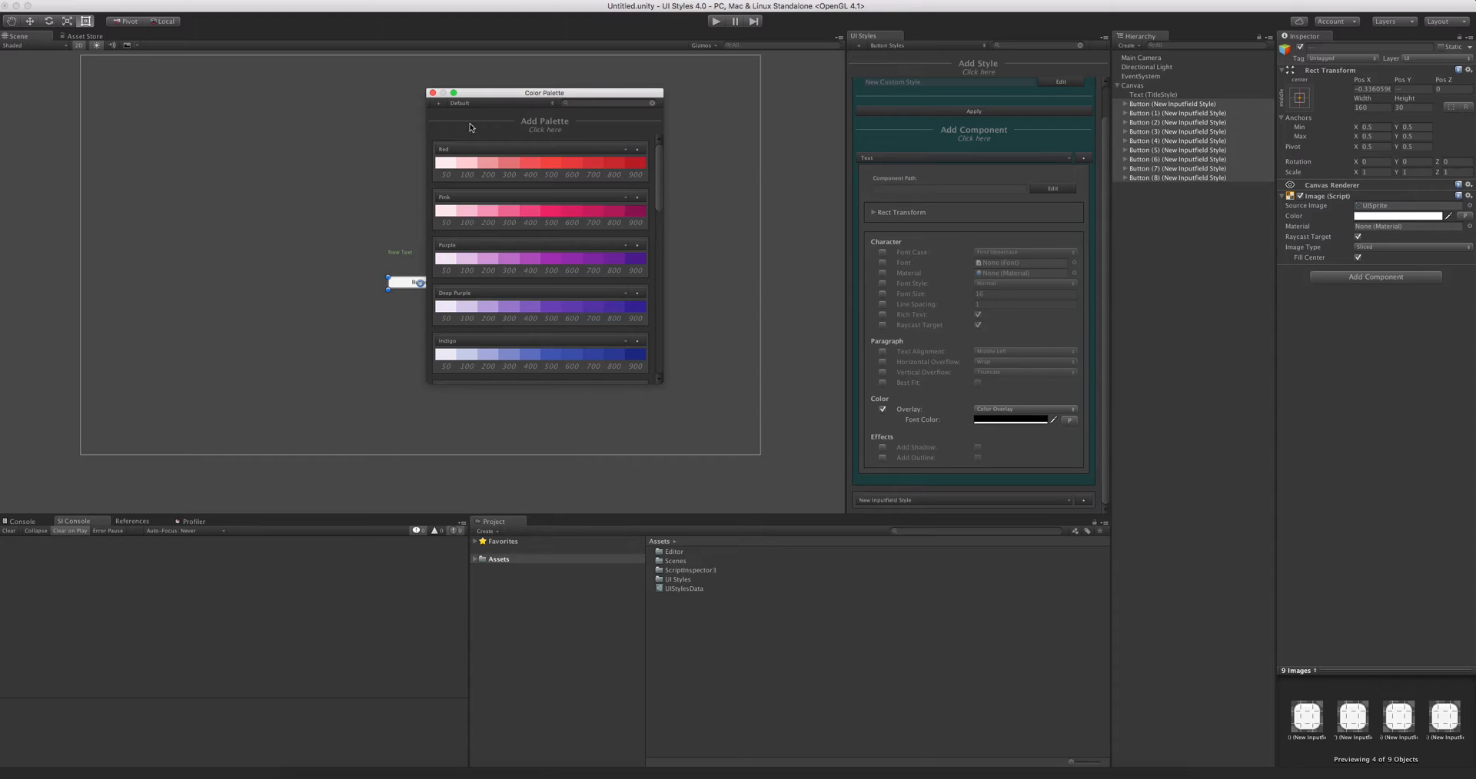
drag(551, 93, 586, 103)
click(575, 185)
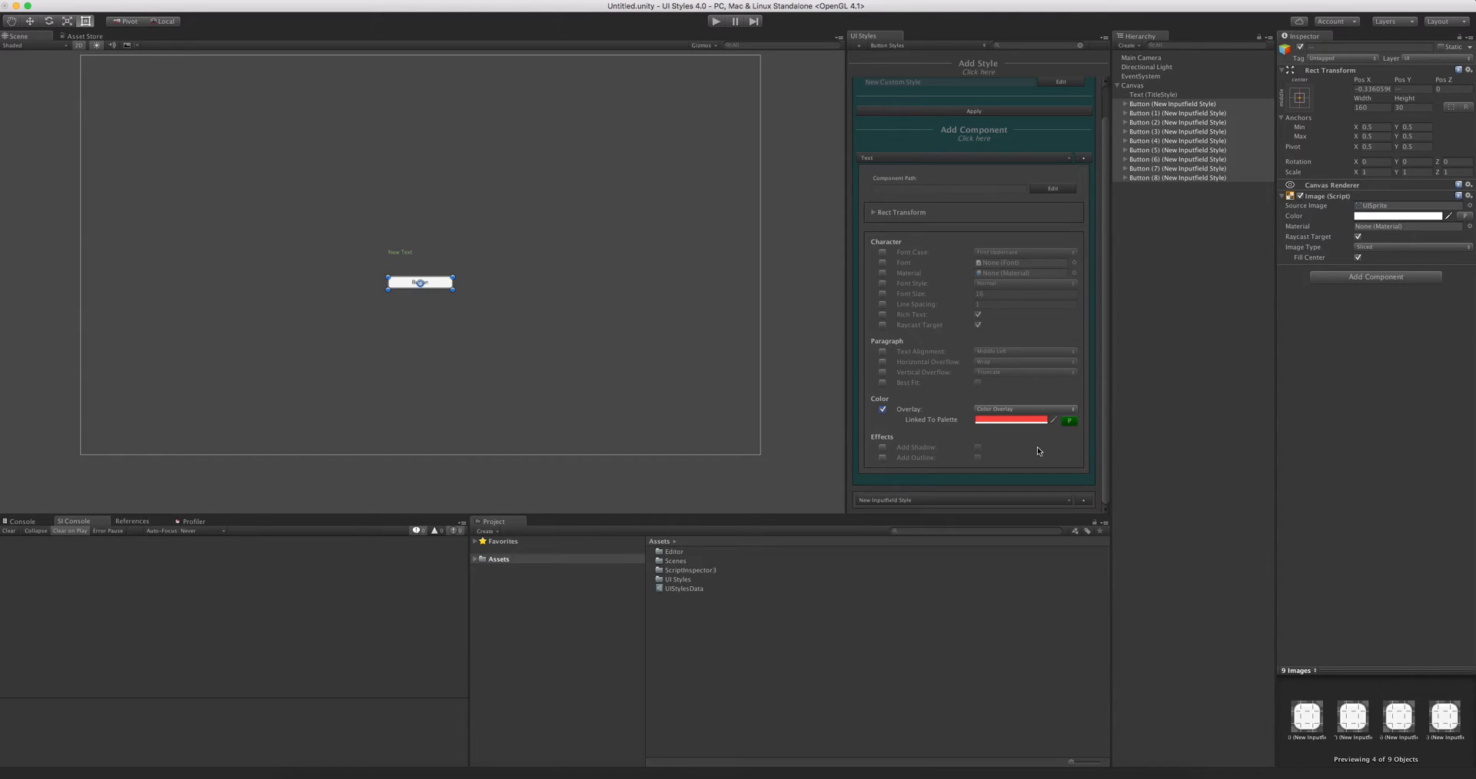
click(952, 424)
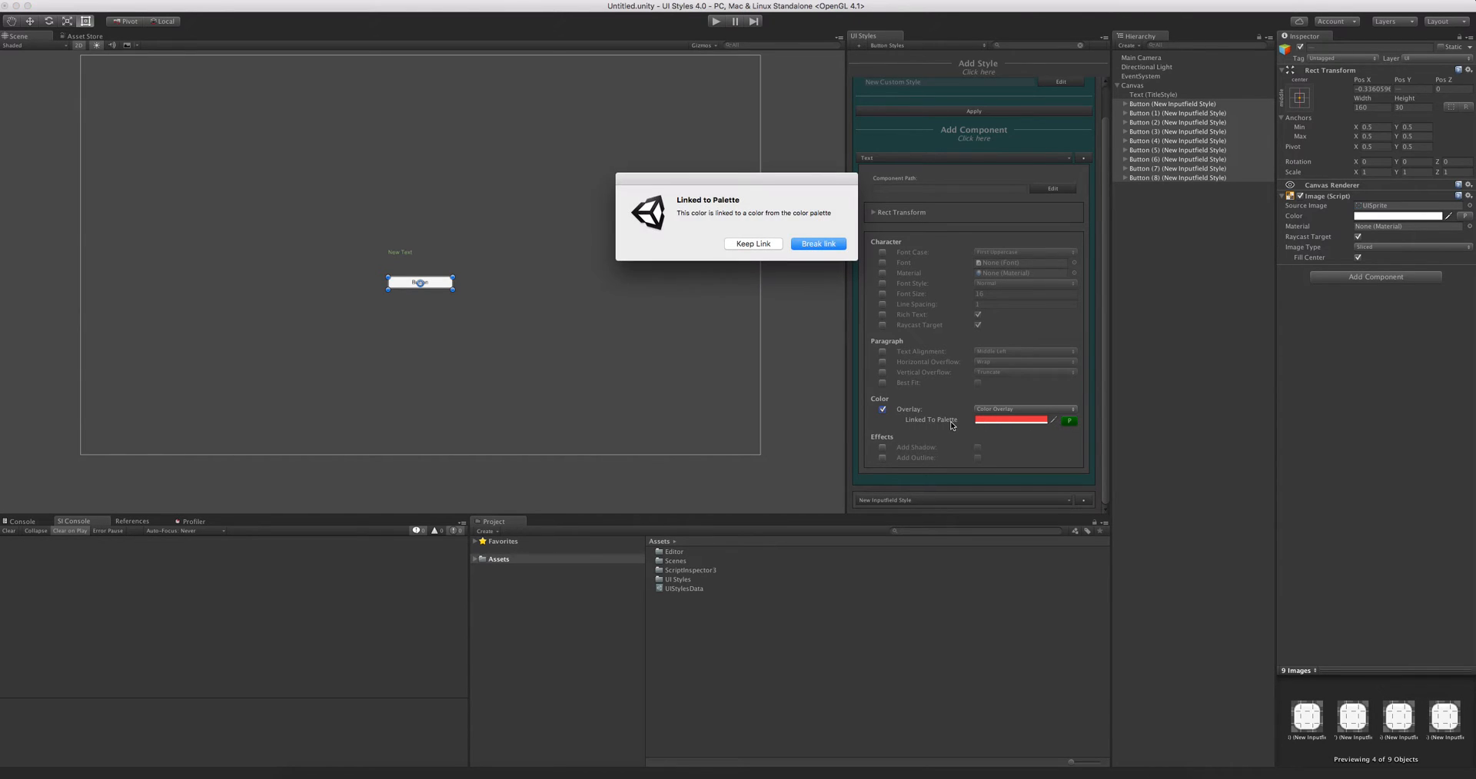
click(741, 243)
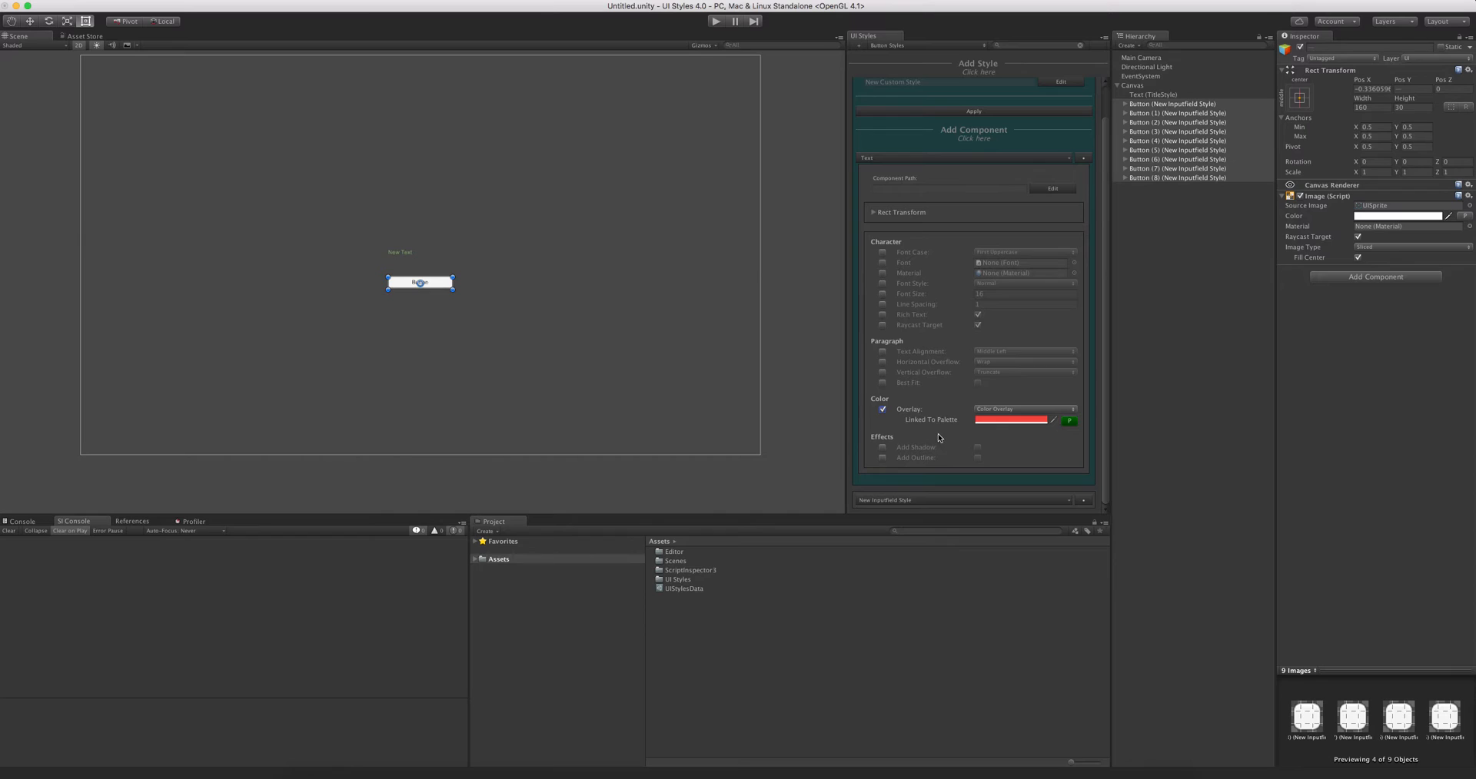
- Open the Color Palette window, copy the Red palette's 500 hex value and change that color to green #3CF15CFF
mouse_move(932, 422)
click(273, 0)
mouse_move(342, 83)
click(424, 83)
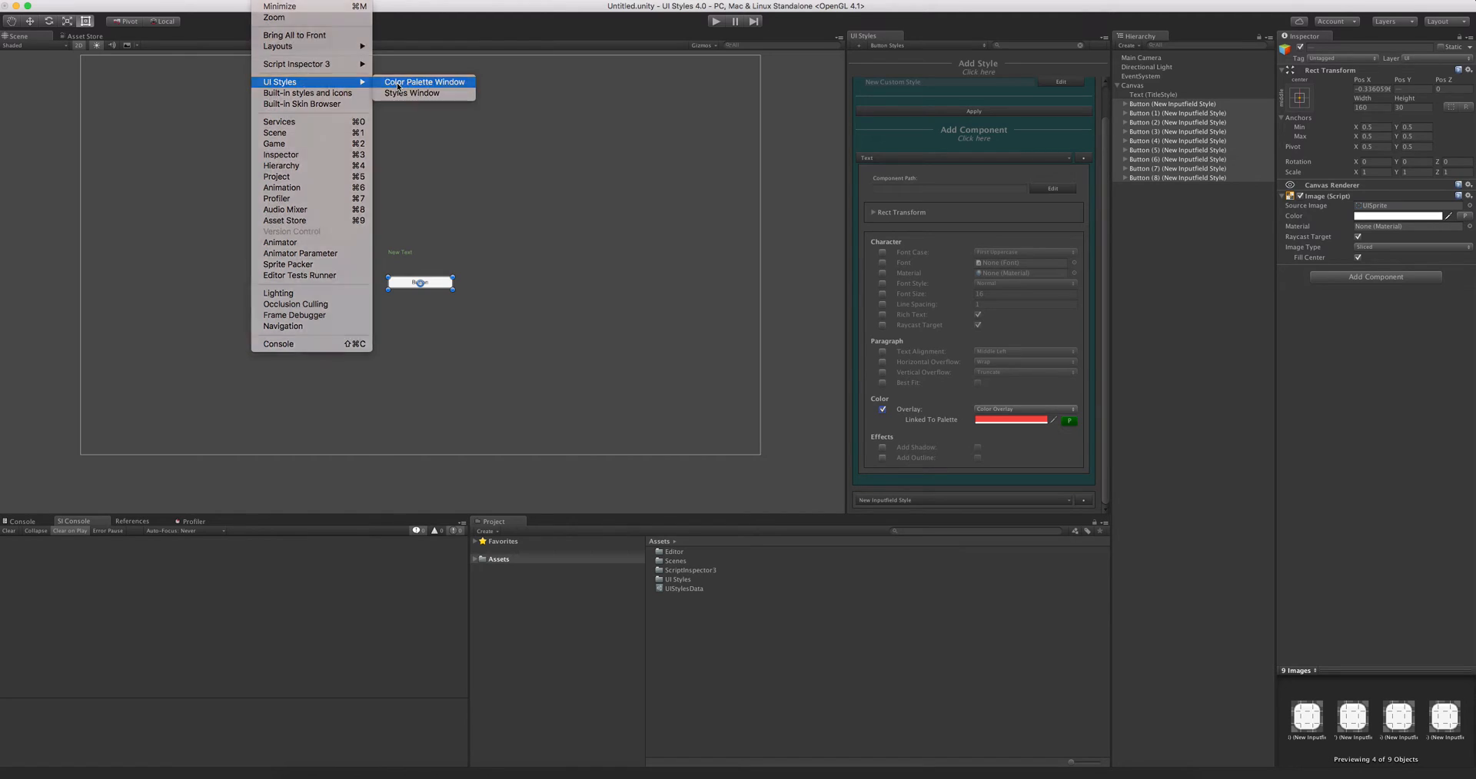
click(574, 171)
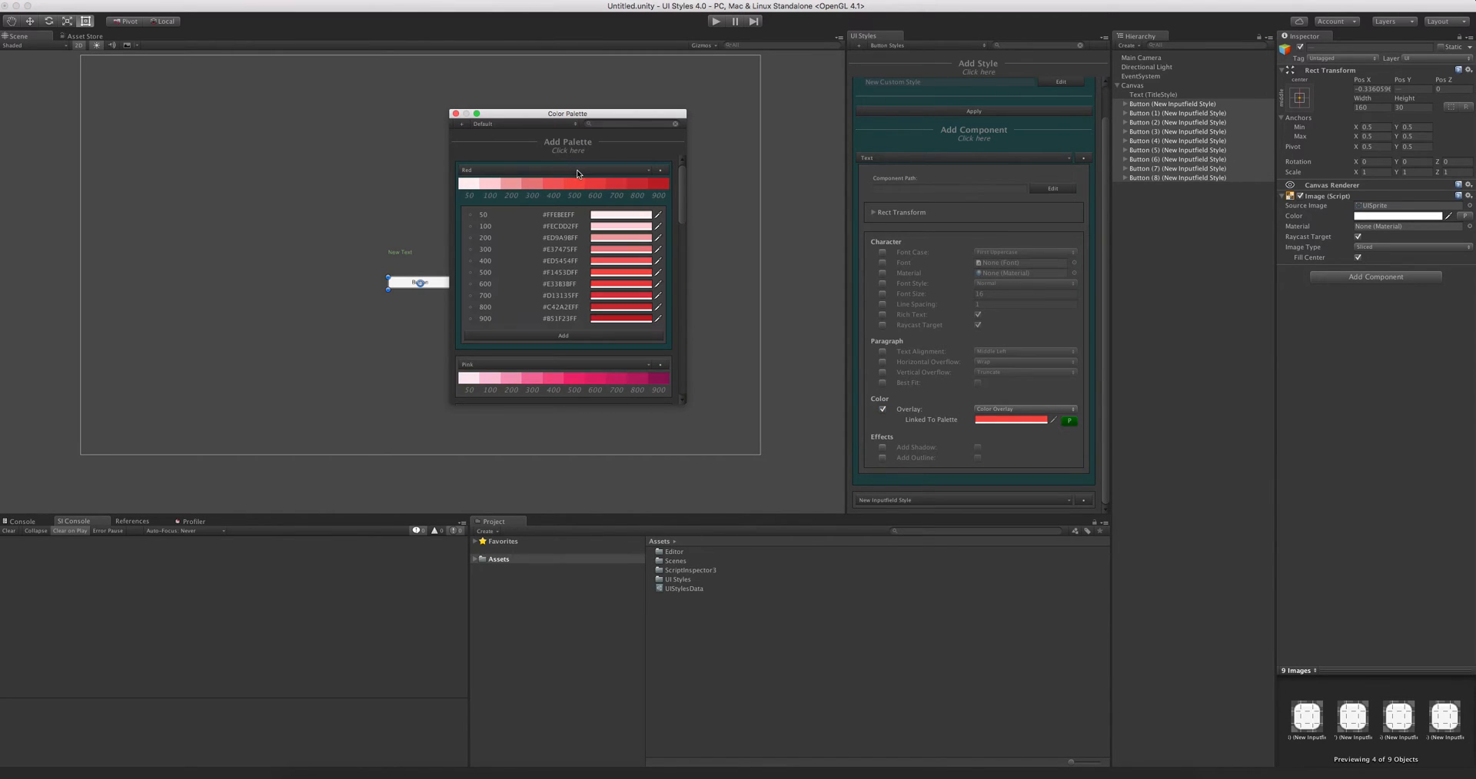
click(604, 273)
click(717, 365)
key(super+c)
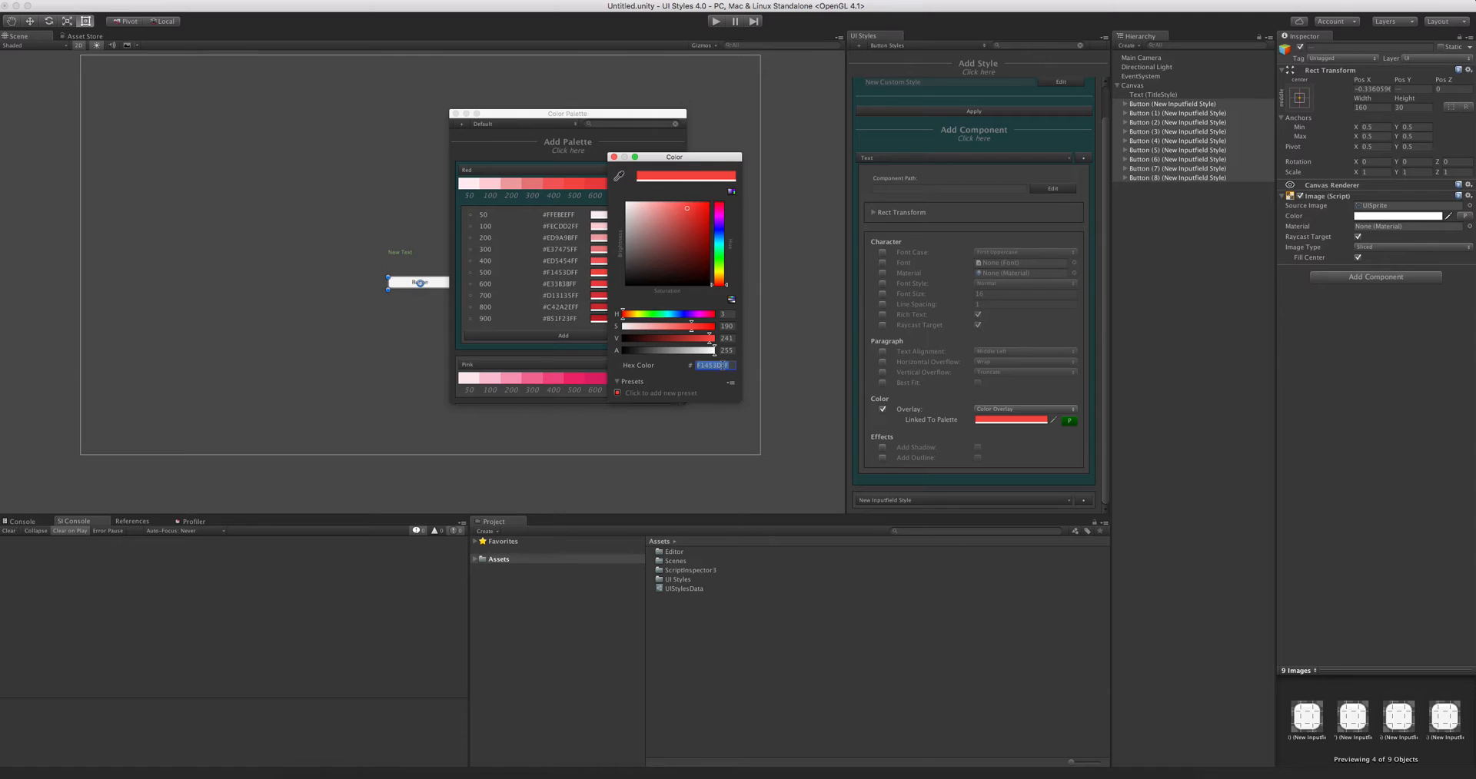
click(720, 256)
click(614, 156)
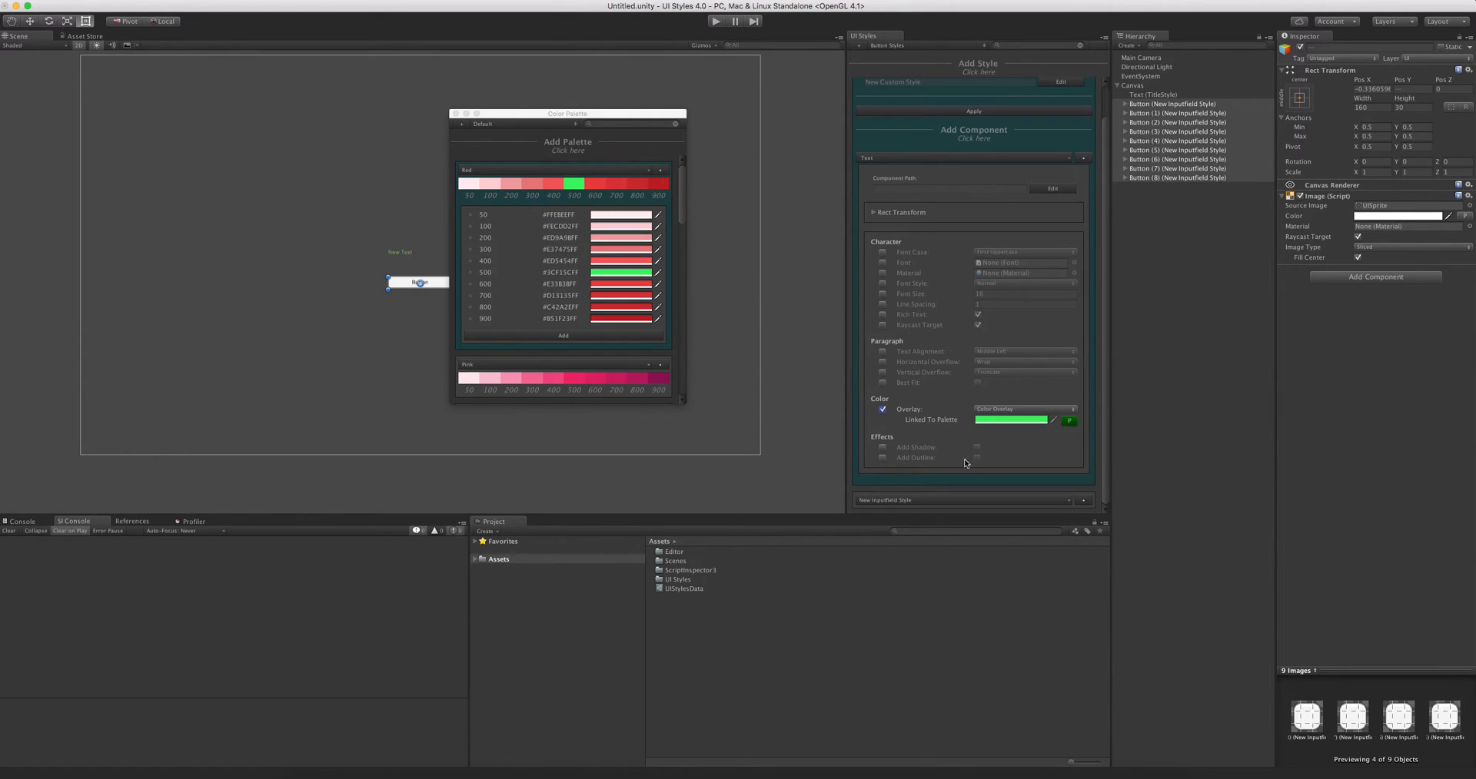
click(553, 174)
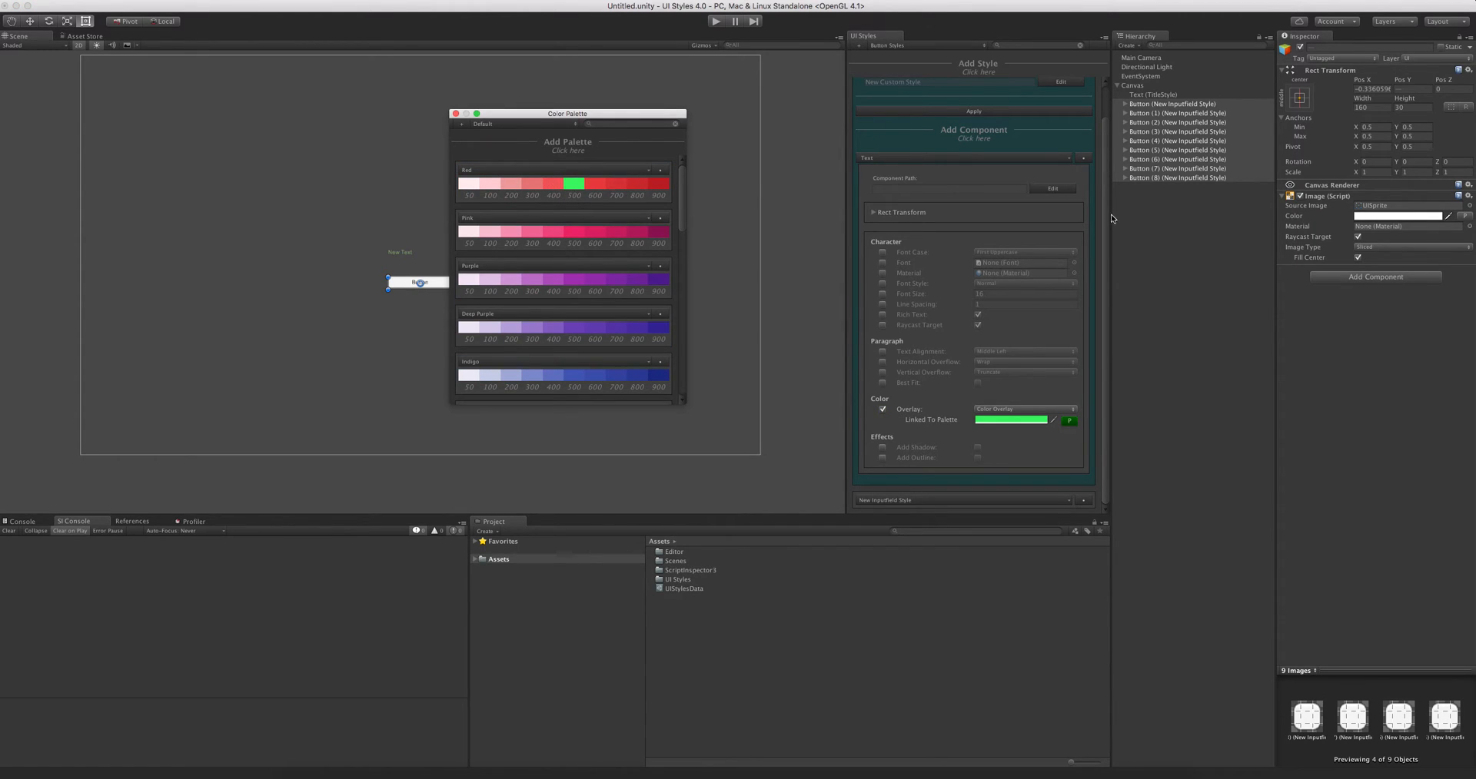
click(906, 160)
click(908, 193)
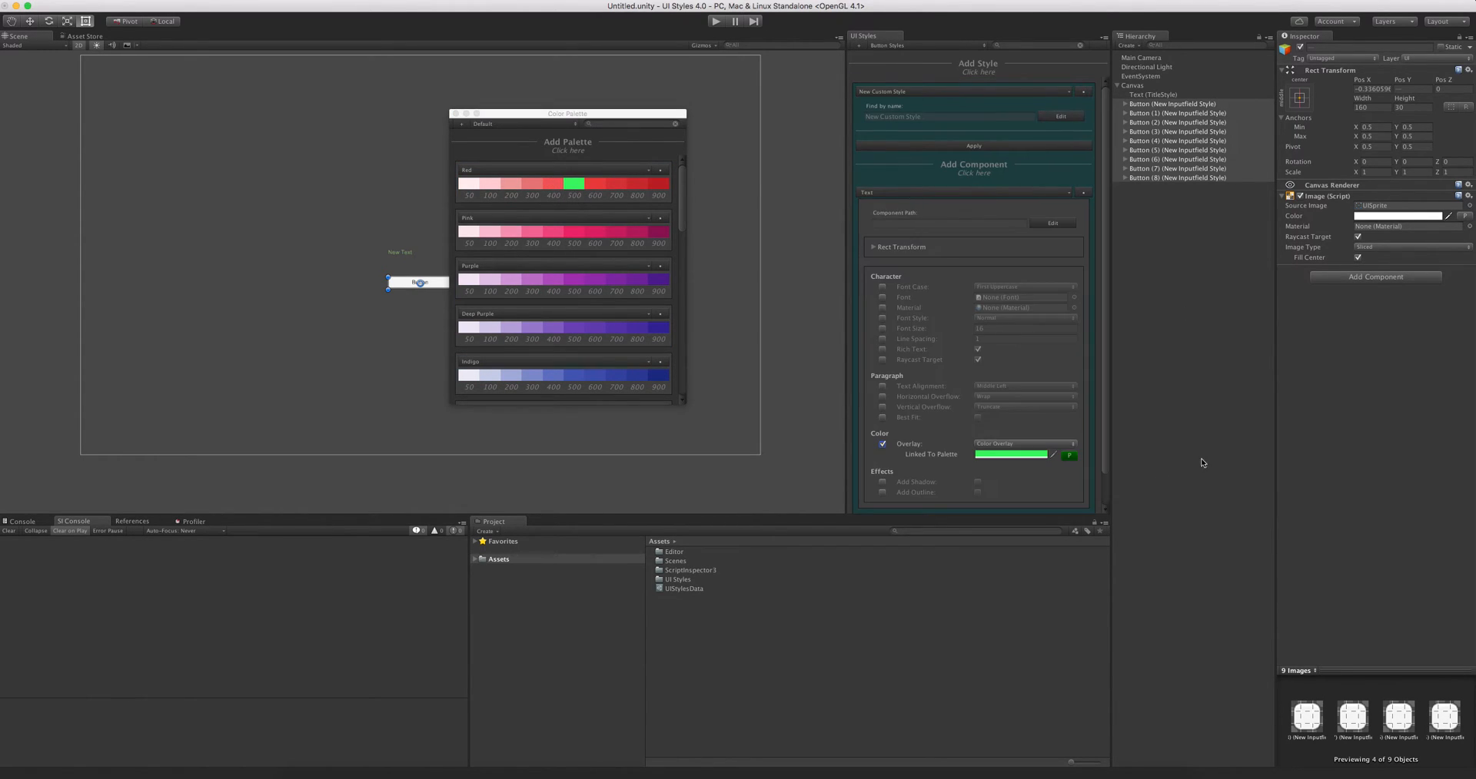
scroll(1008, 425, down, 1)
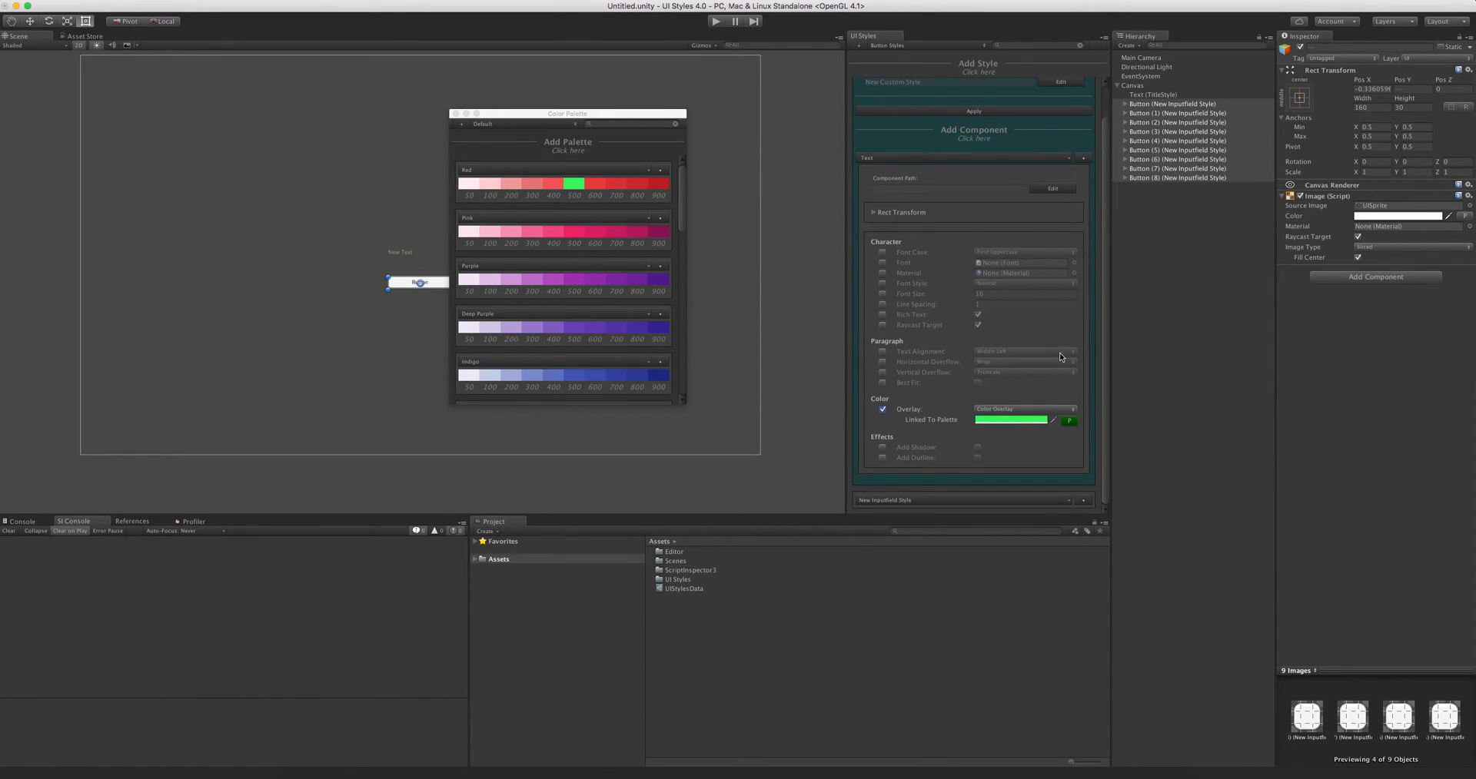
- Restore the Red palette's 500 color from the copied hex value and collapse the palette
click(598, 183)
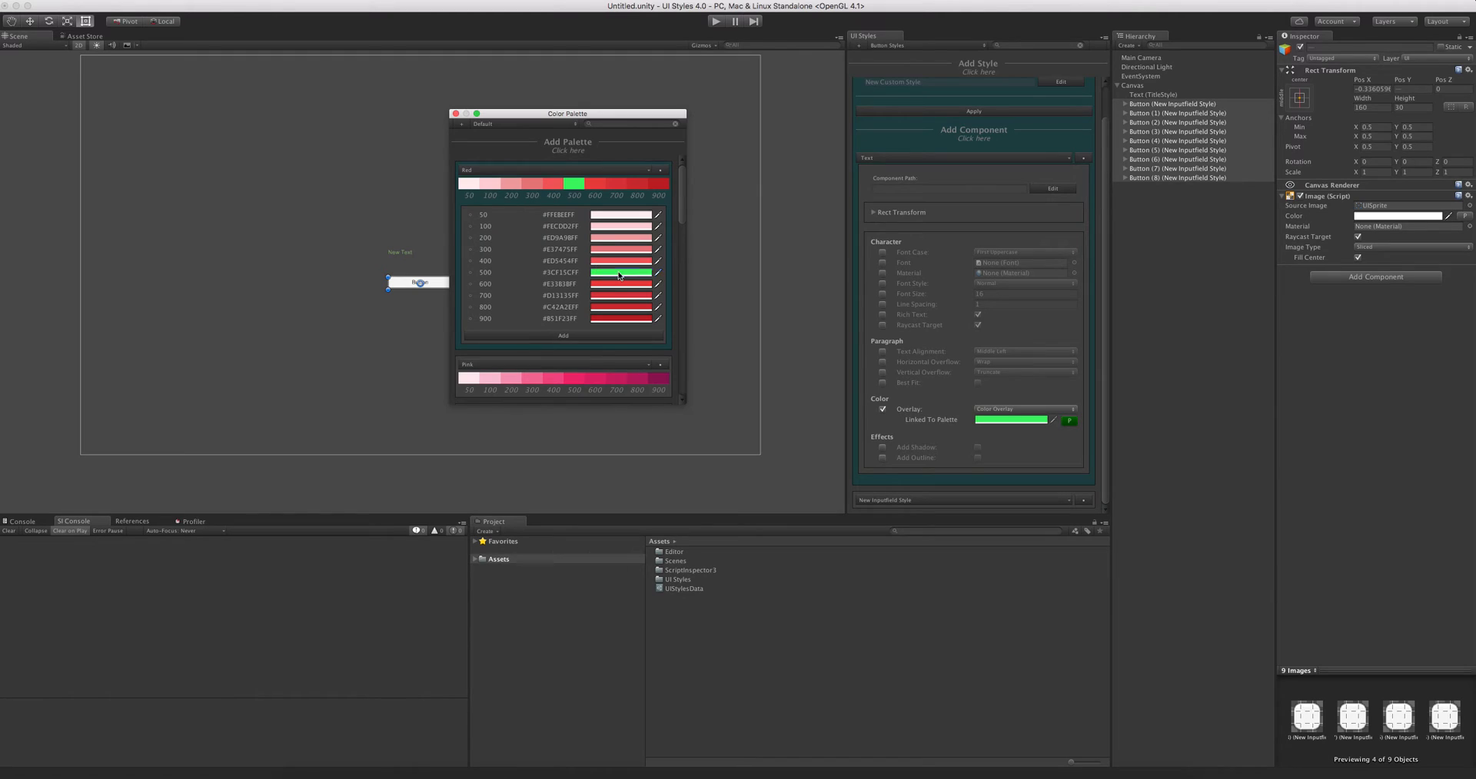
click(612, 273)
key(super+v)
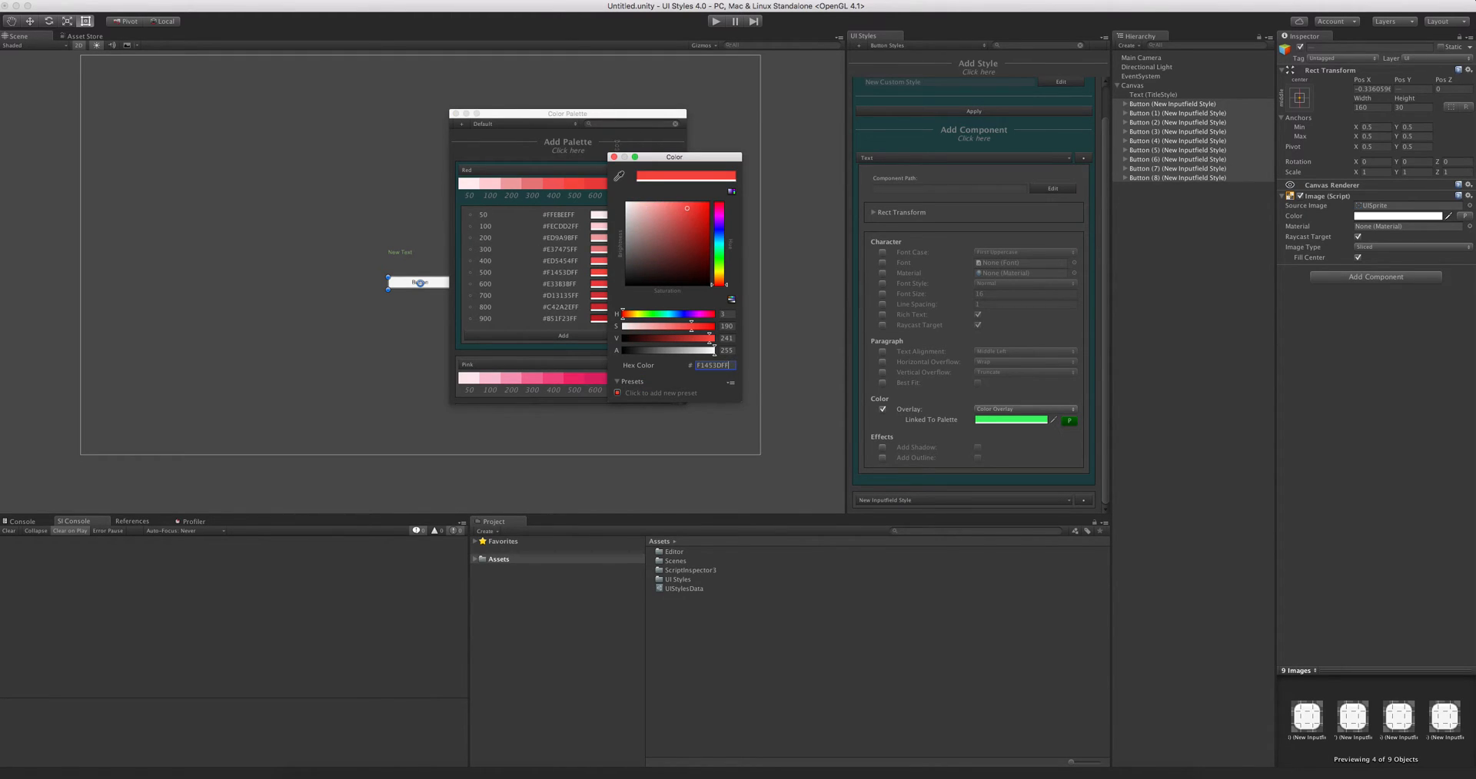
click(613, 156)
click(611, 168)
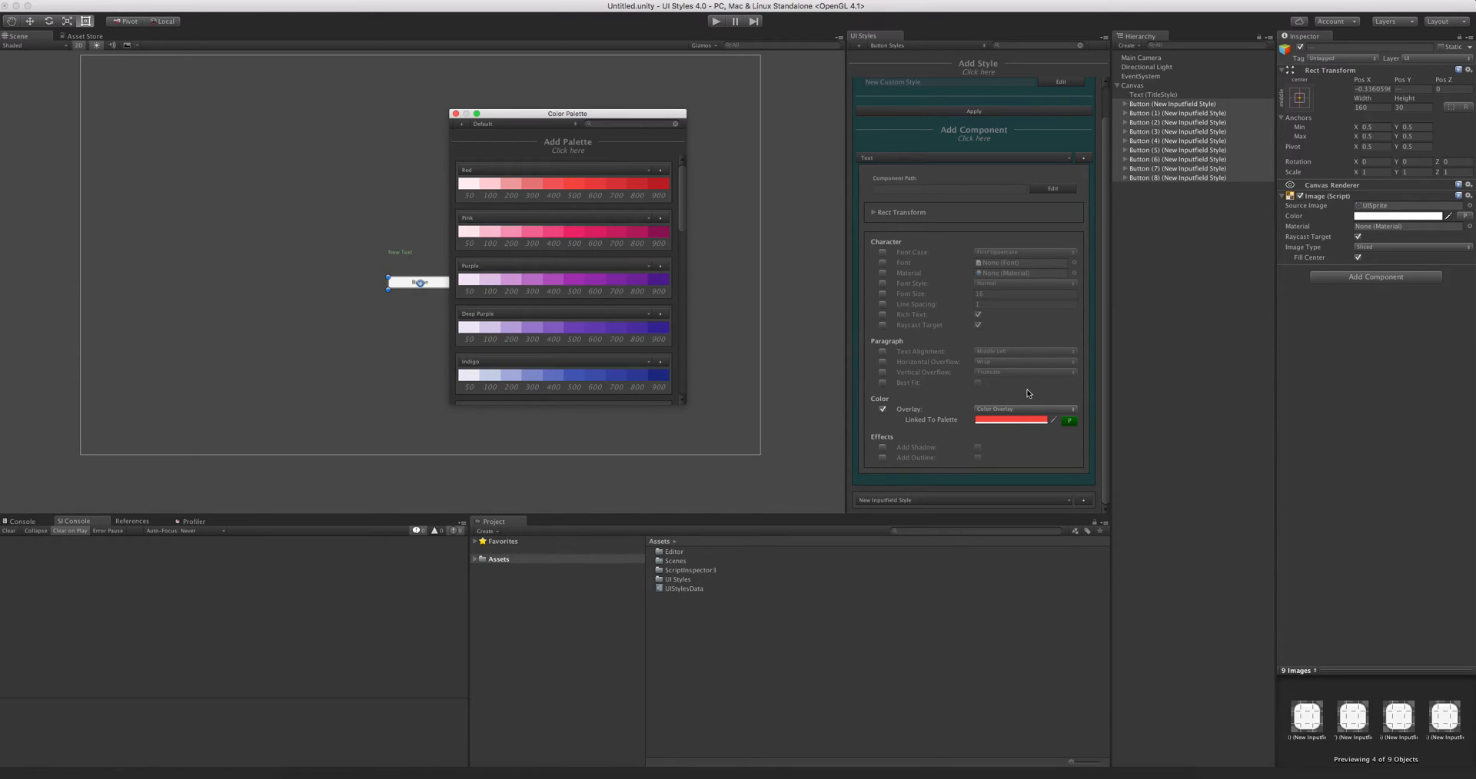
- Break the Text component's font color link to the palette and close the Color Palette window
click(953, 424)
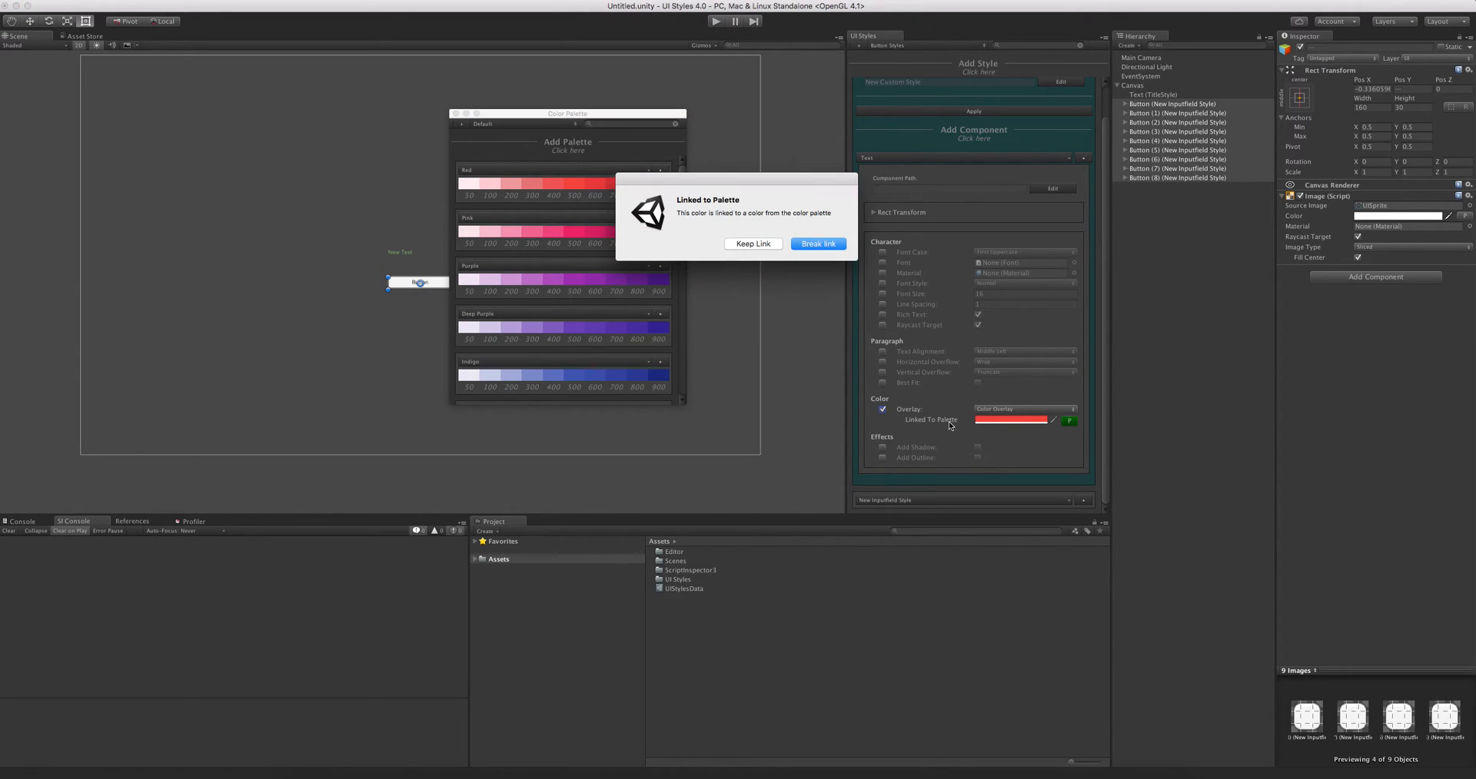
click(773, 244)
click(1002, 421)
drag(734, 187, 806, 147)
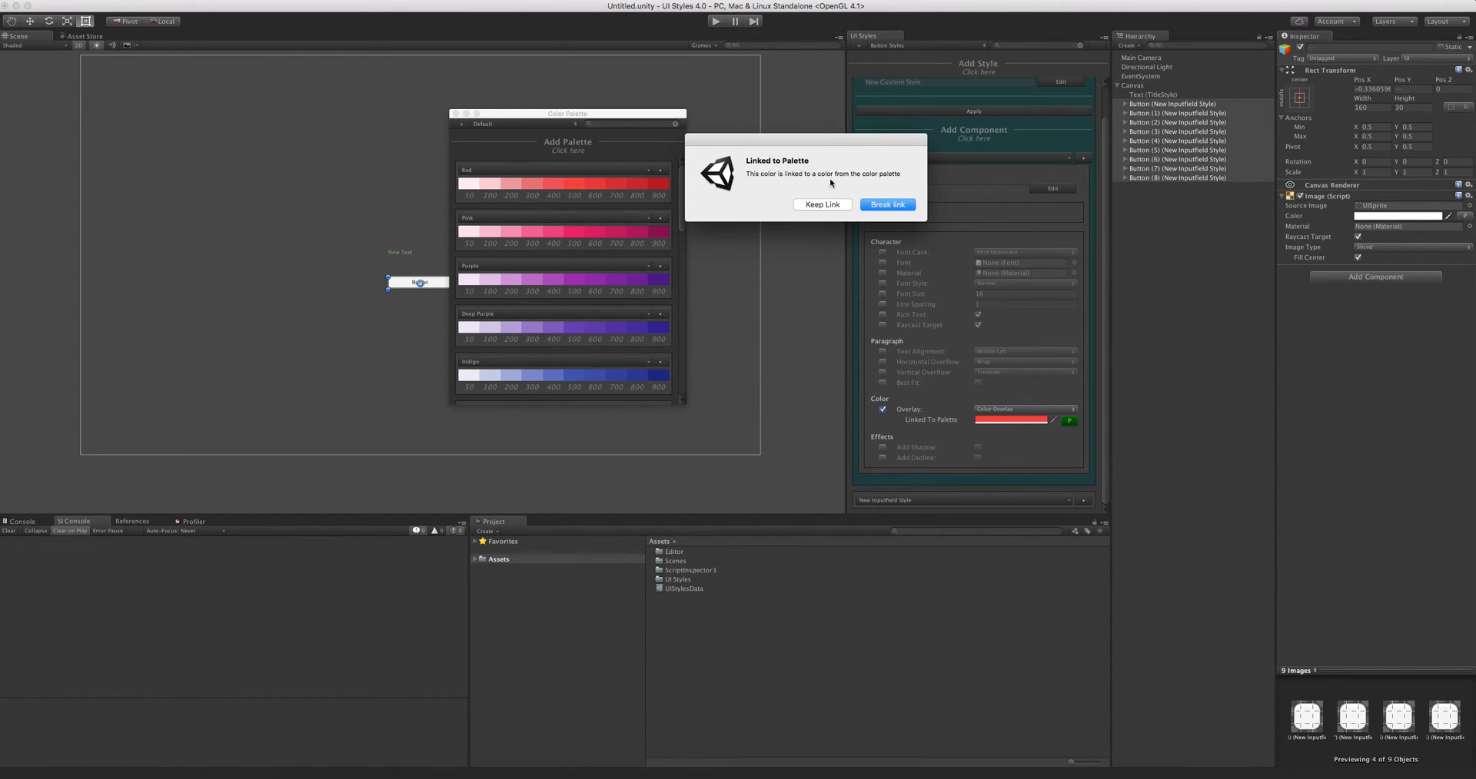
click(907, 206)
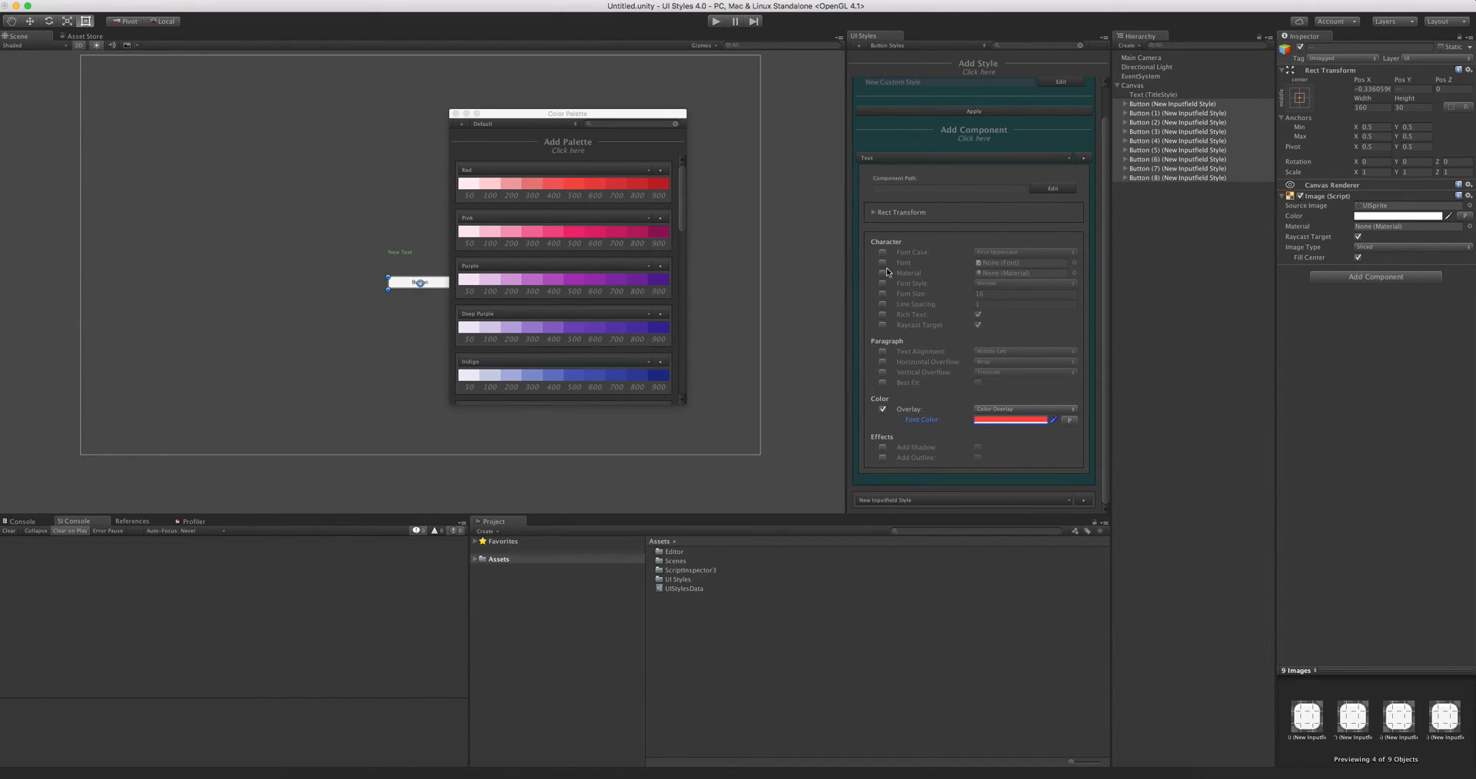
click(456, 113)
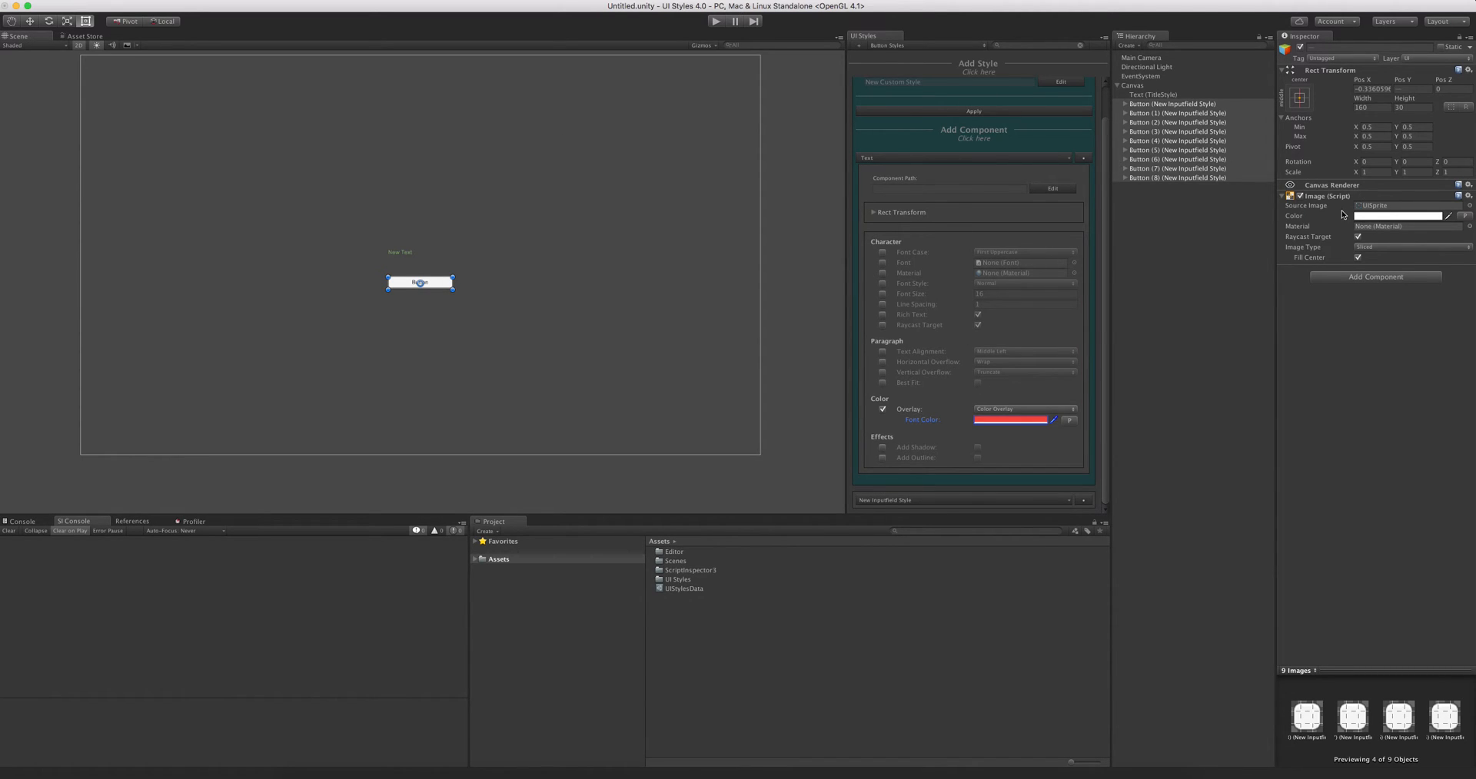
- Set the Text (TitleStyle) object's color to Red 500 from the palette, and replace it with a blue Indigo shade
click(1193, 93)
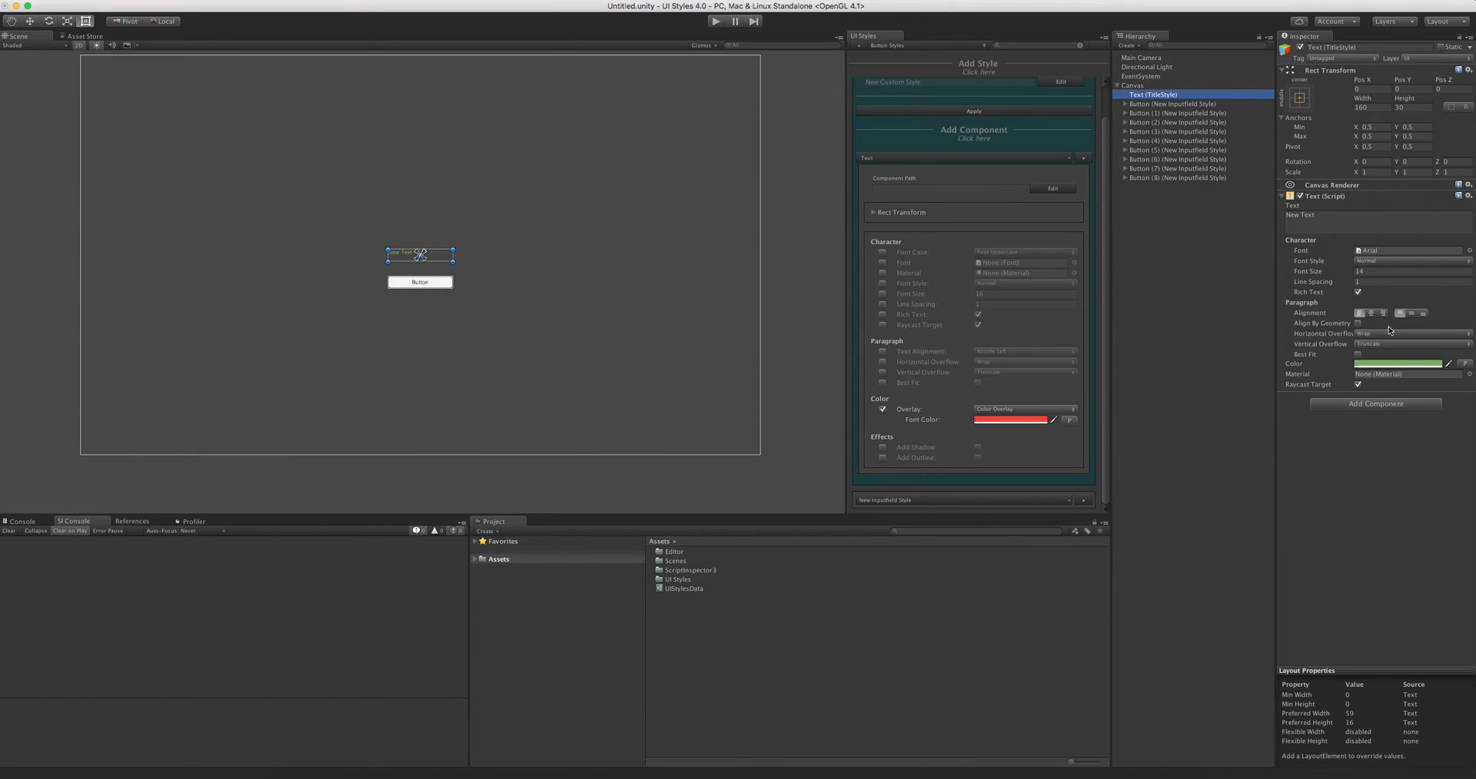
click(1464, 364)
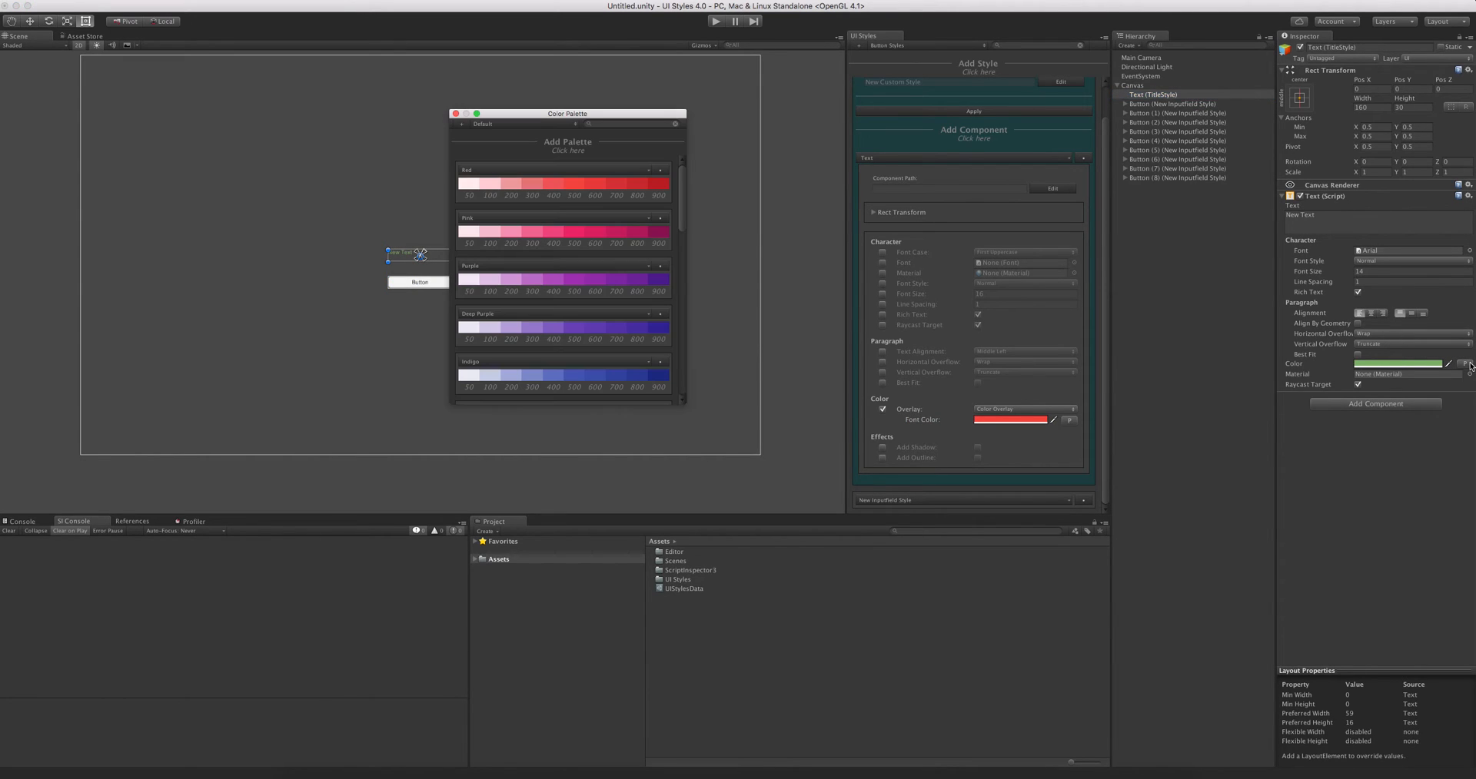
click(577, 187)
click(1467, 364)
click(583, 379)
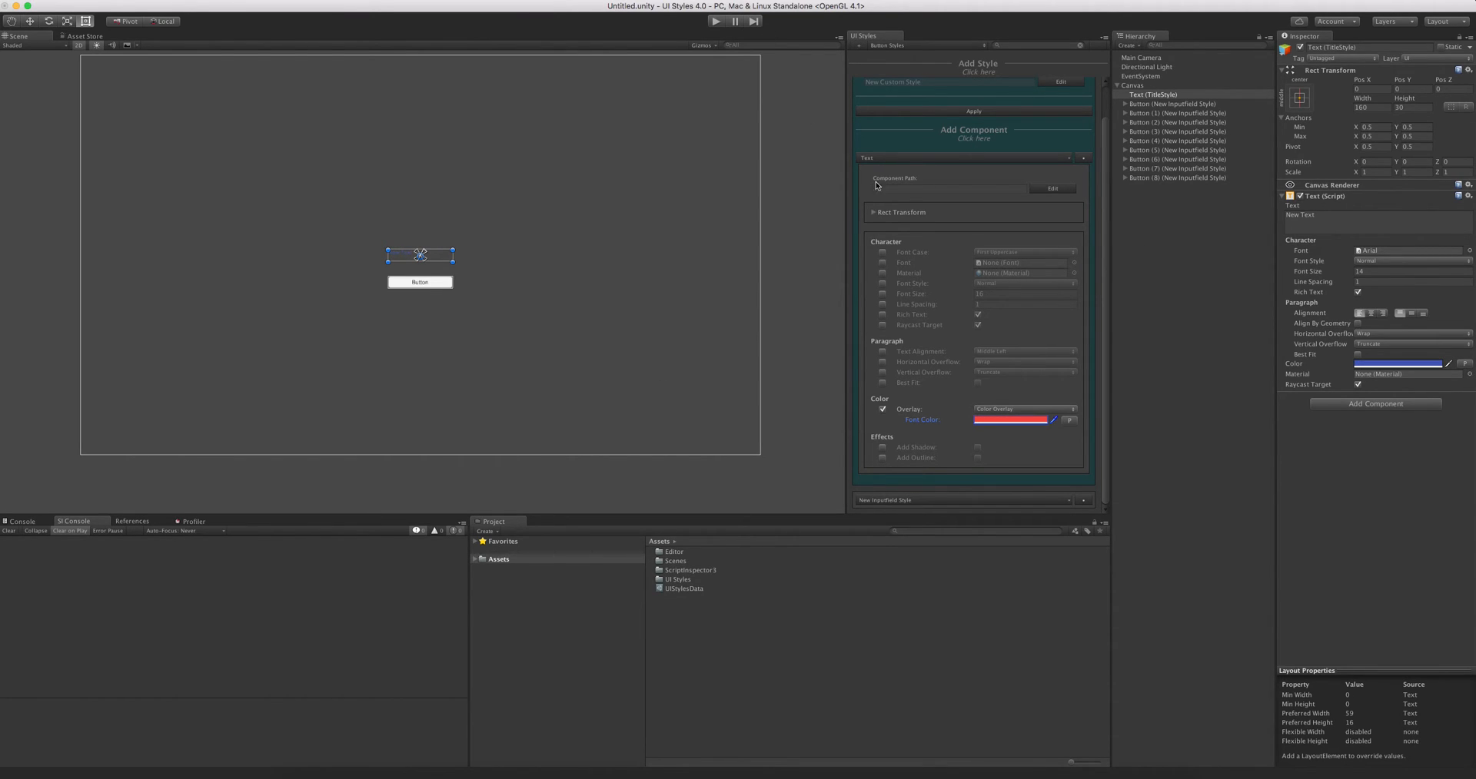
- Collapse the style's Text component, reopen the Color Palette window and view the Red palette's move, rename, duplicate and delete options
click(943, 160)
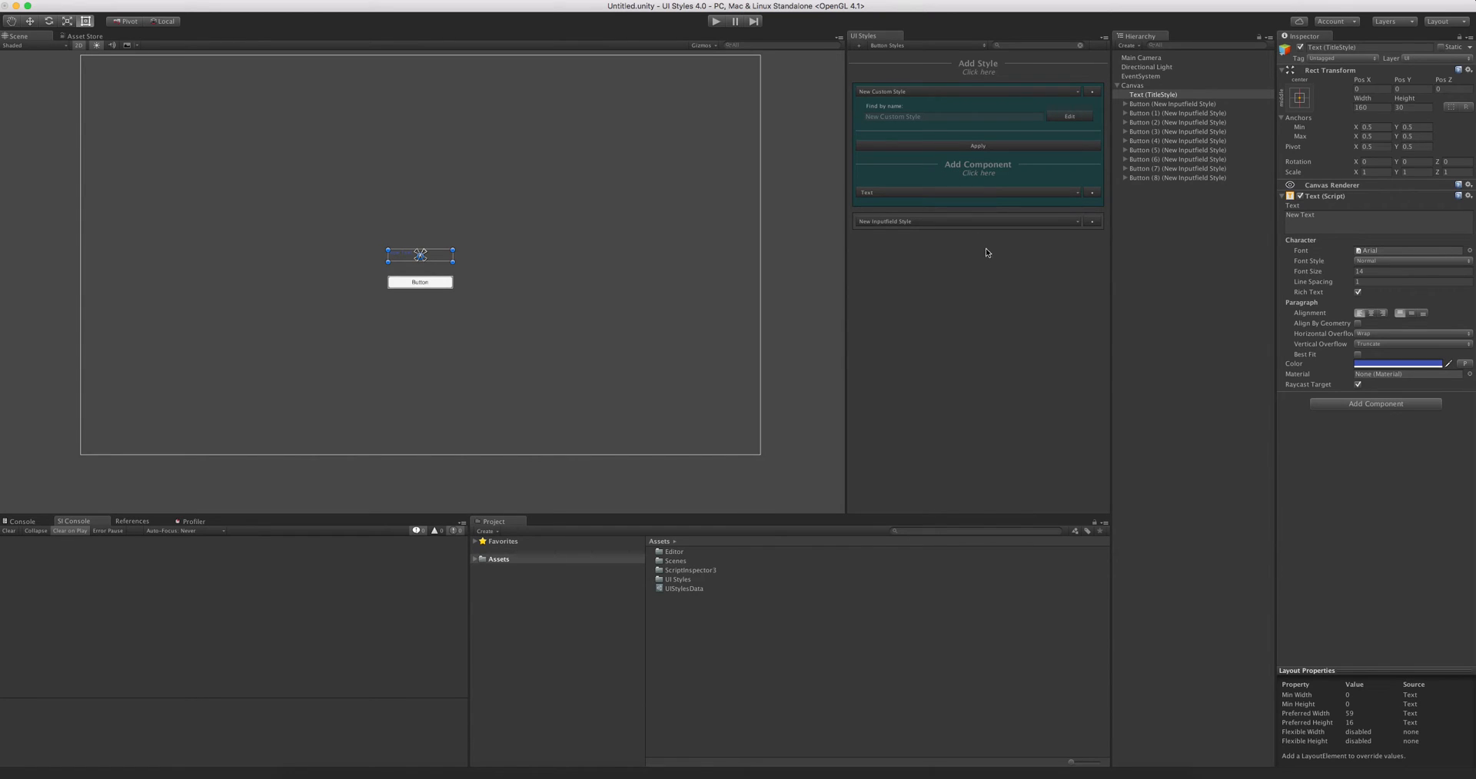
click(275, 0)
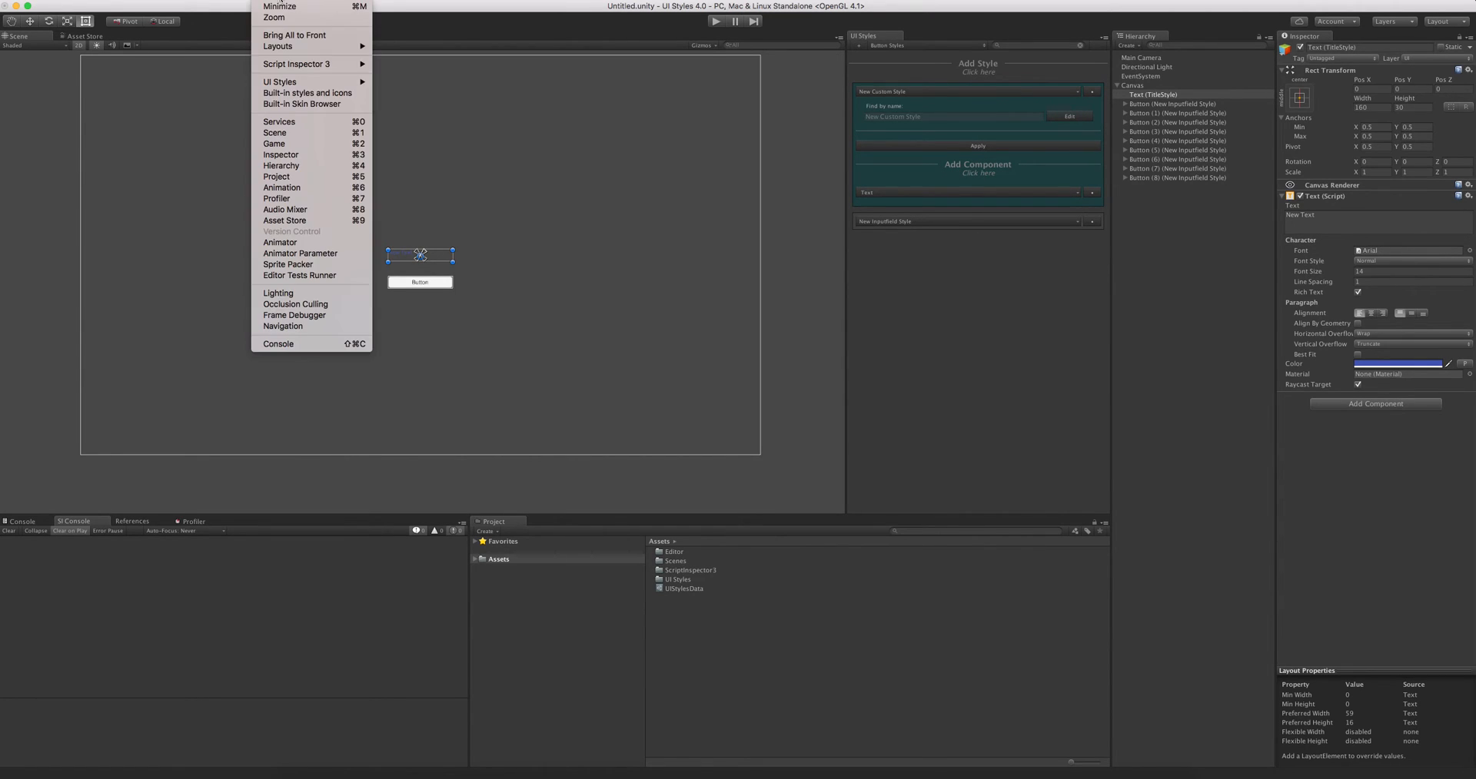
mouse_move(331, 82)
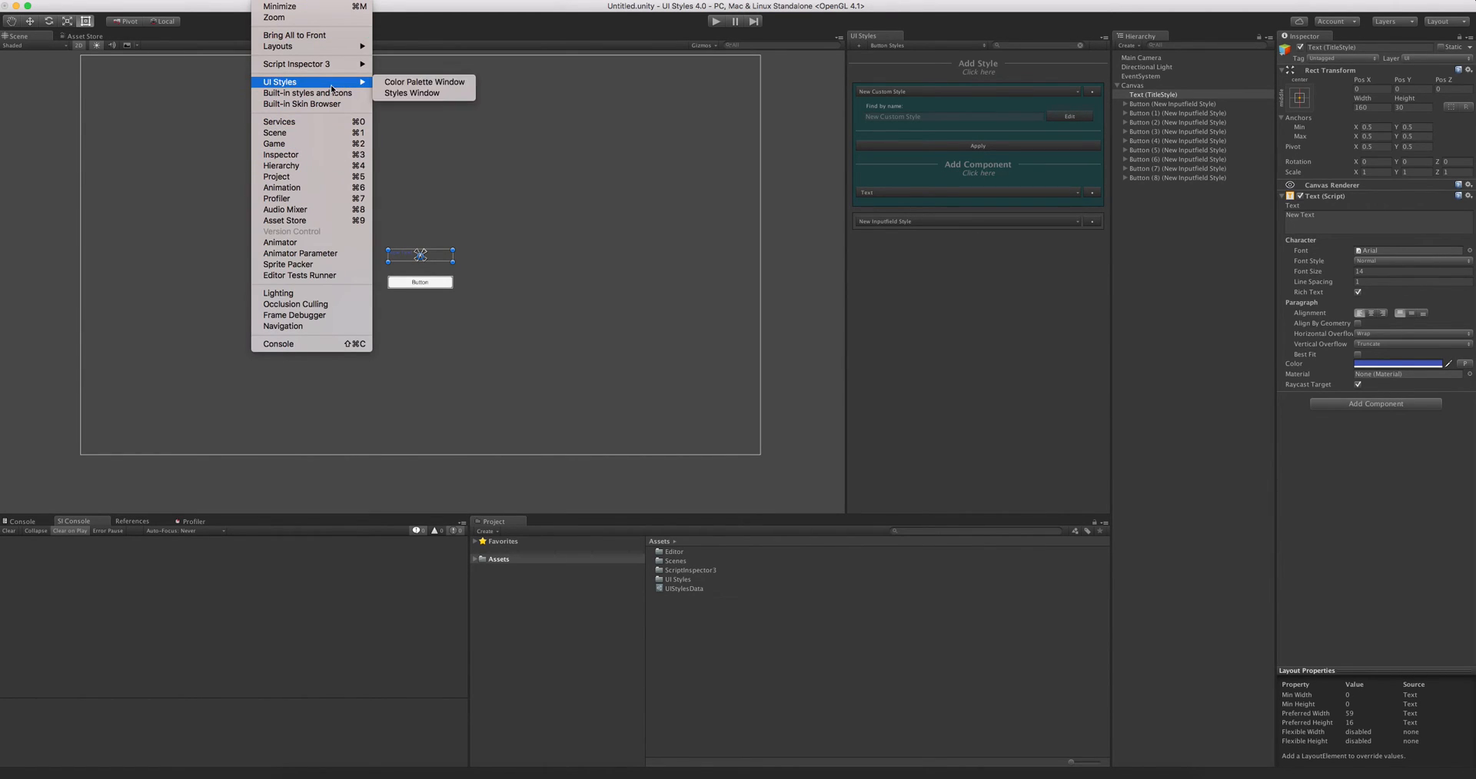
click(401, 83)
drag(630, 116, 743, 107)
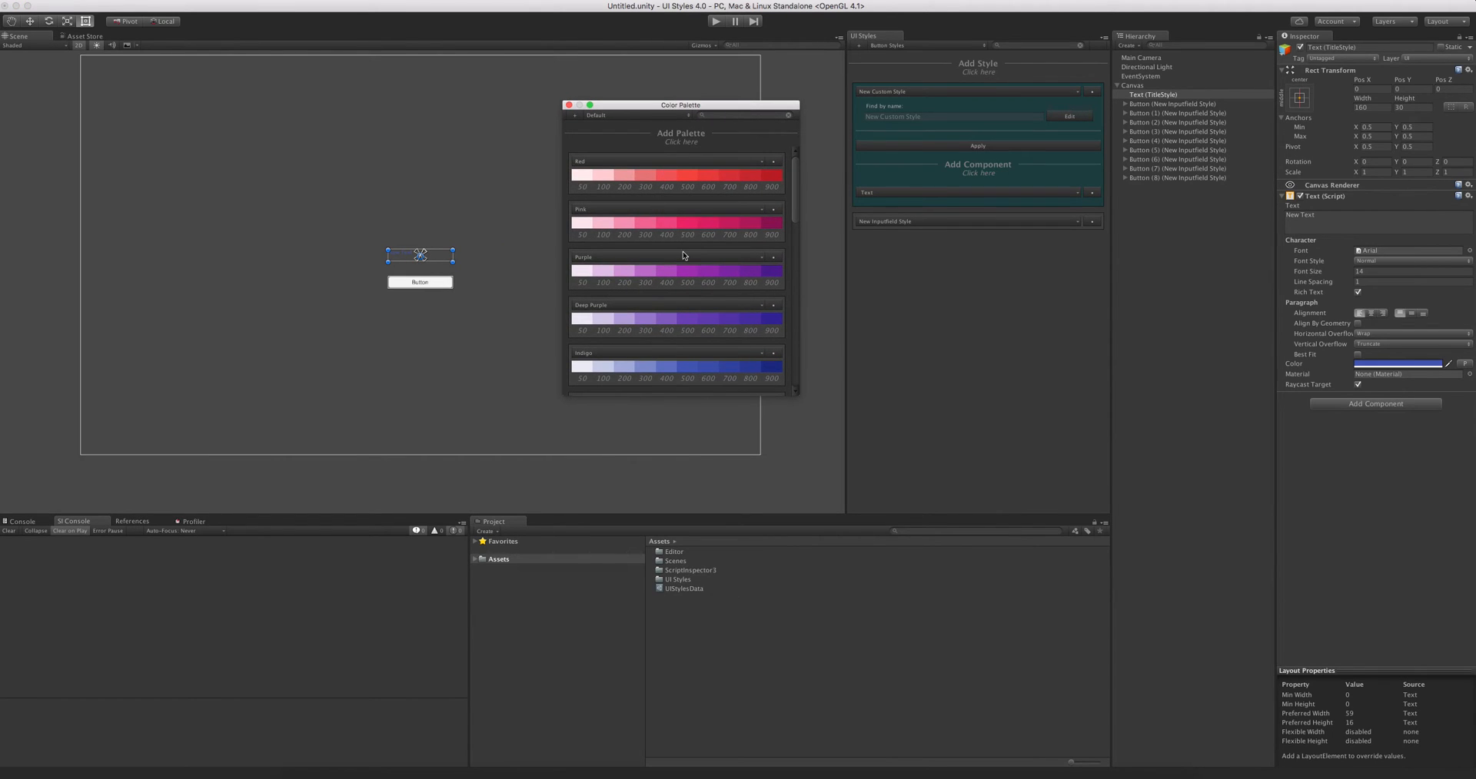
right_click(655, 166)
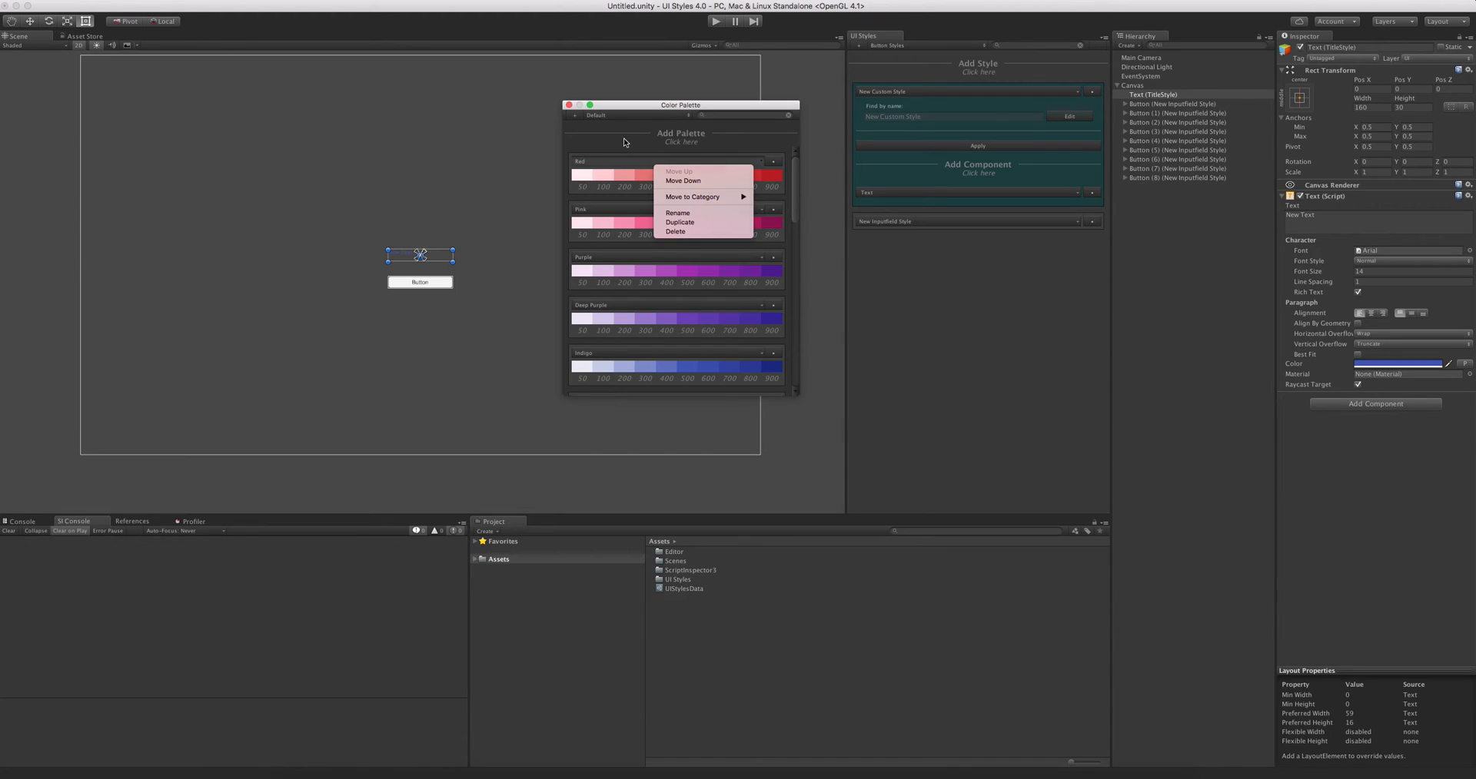
click(668, 148)
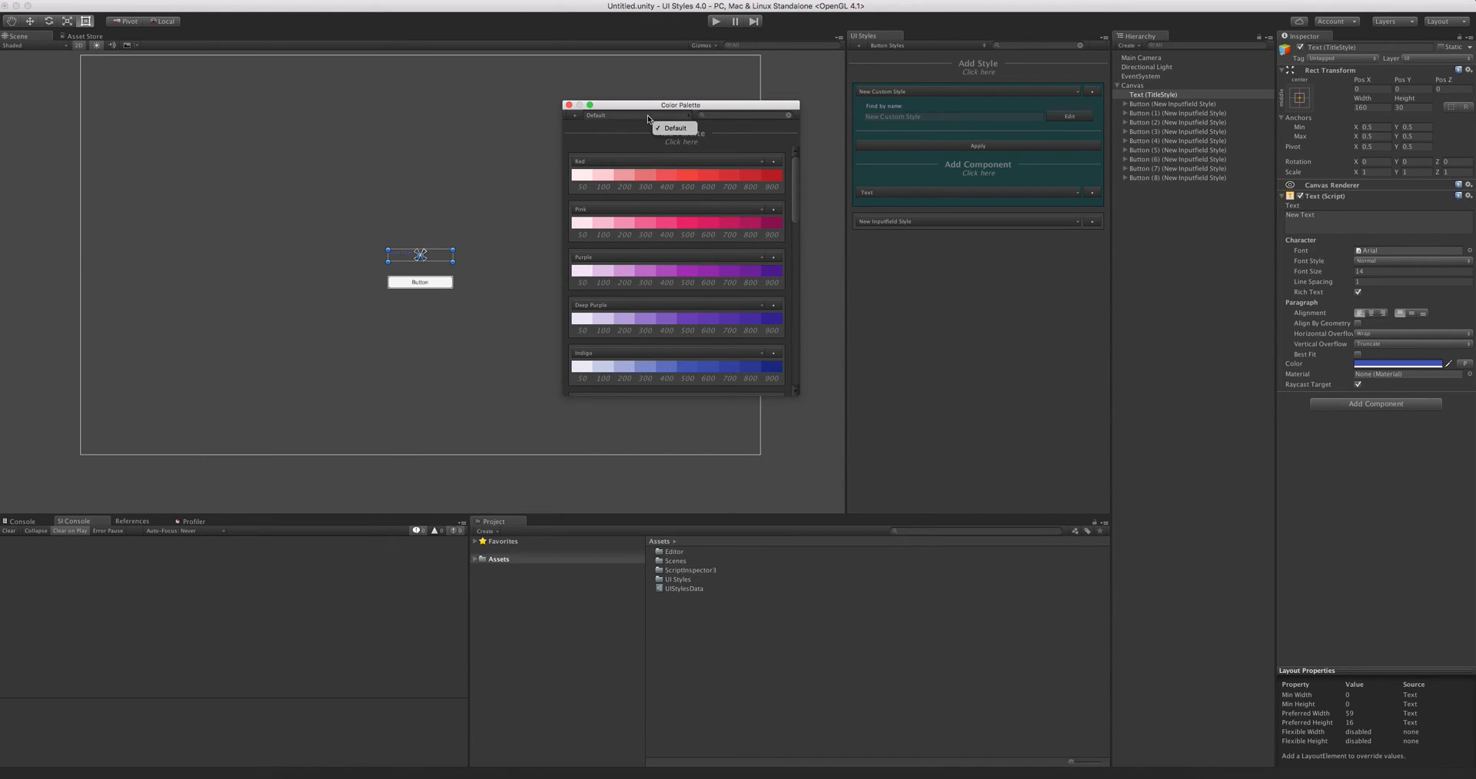
- Add a color palette category named New Category, look through the Default category and switch back to New Category
click(575, 116)
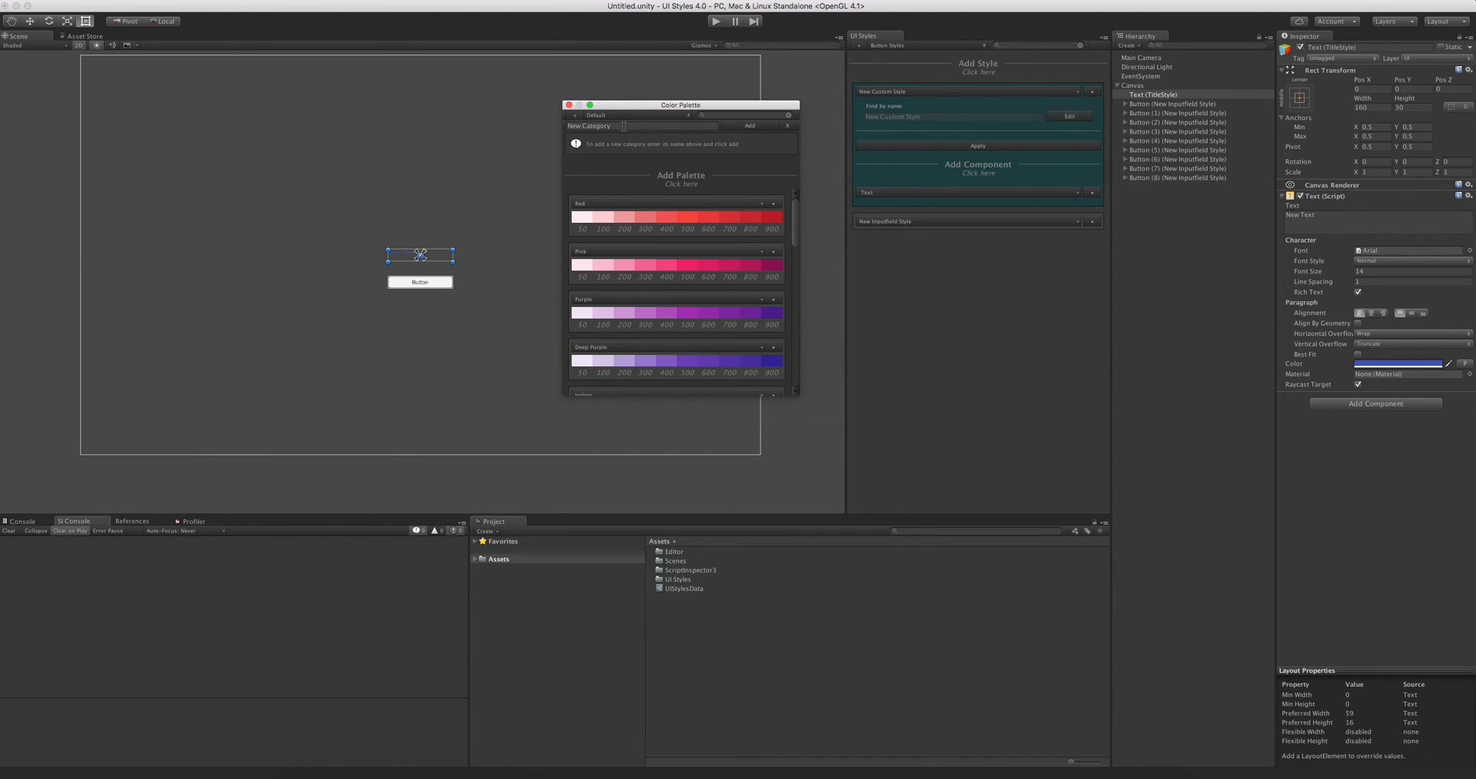
click(740, 127)
click(626, 116)
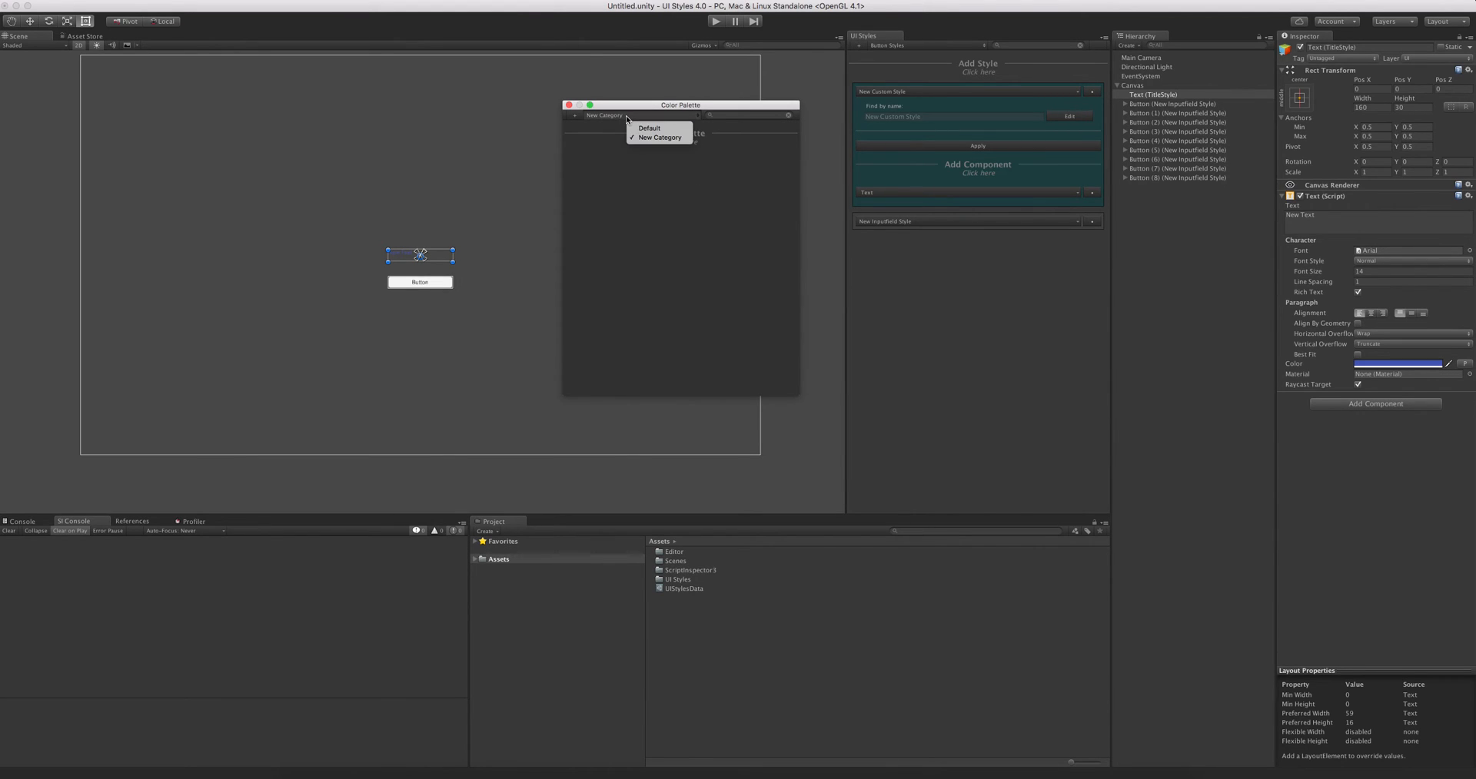
click(647, 128)
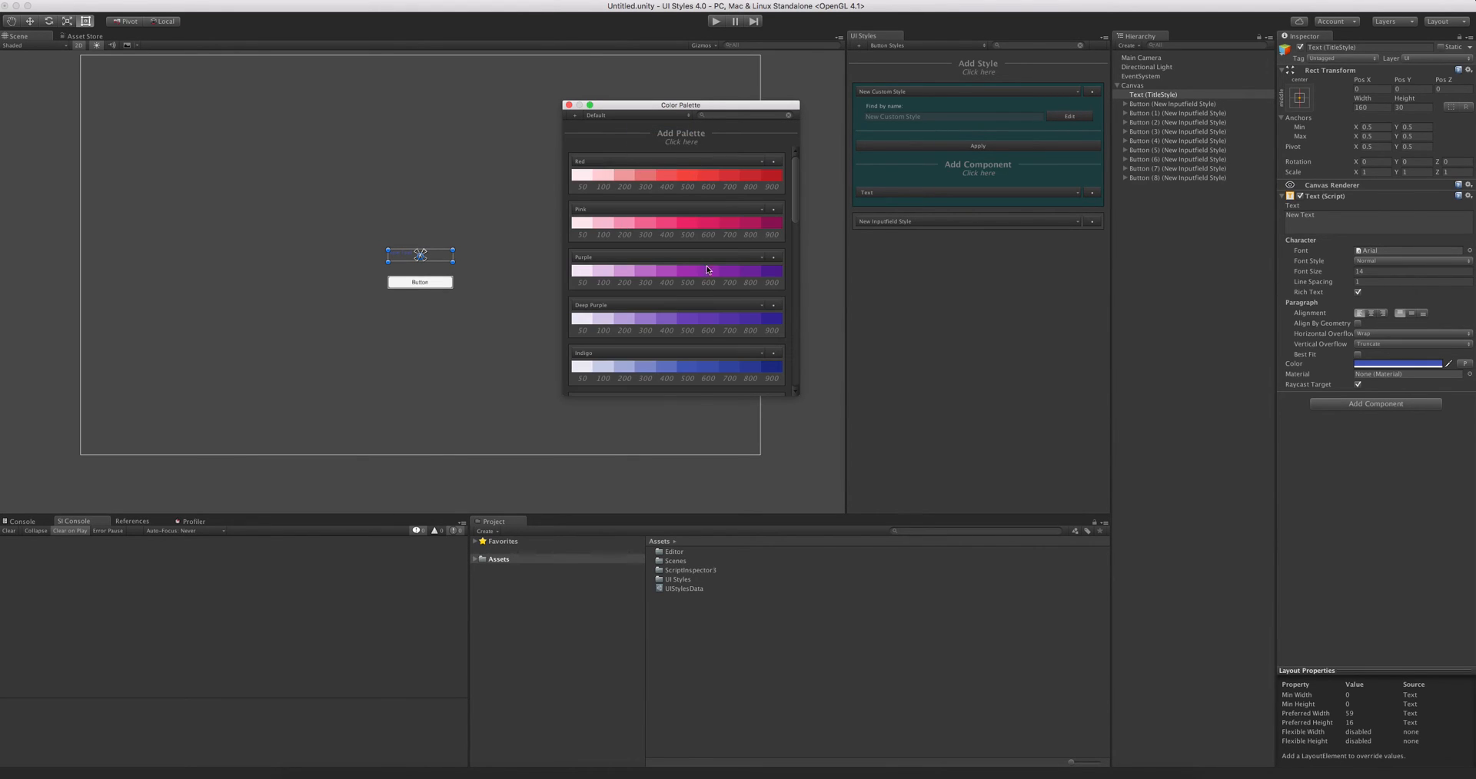
scroll(649, 233, down, 5)
scroll(677, 231, up, 5)
click(631, 118)
click(668, 137)
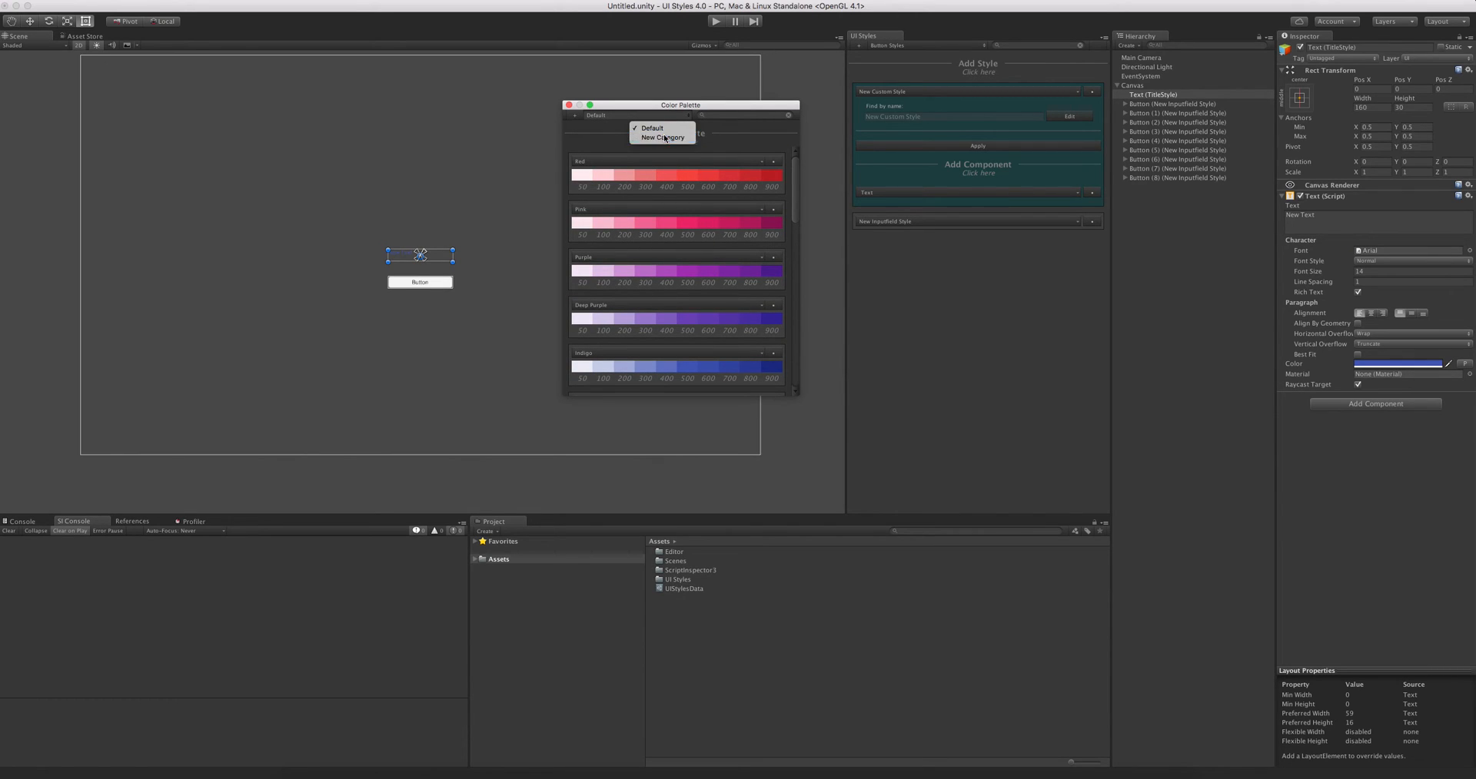
- Add a palette named New Palette to New Category and add new colors to it
click(686, 144)
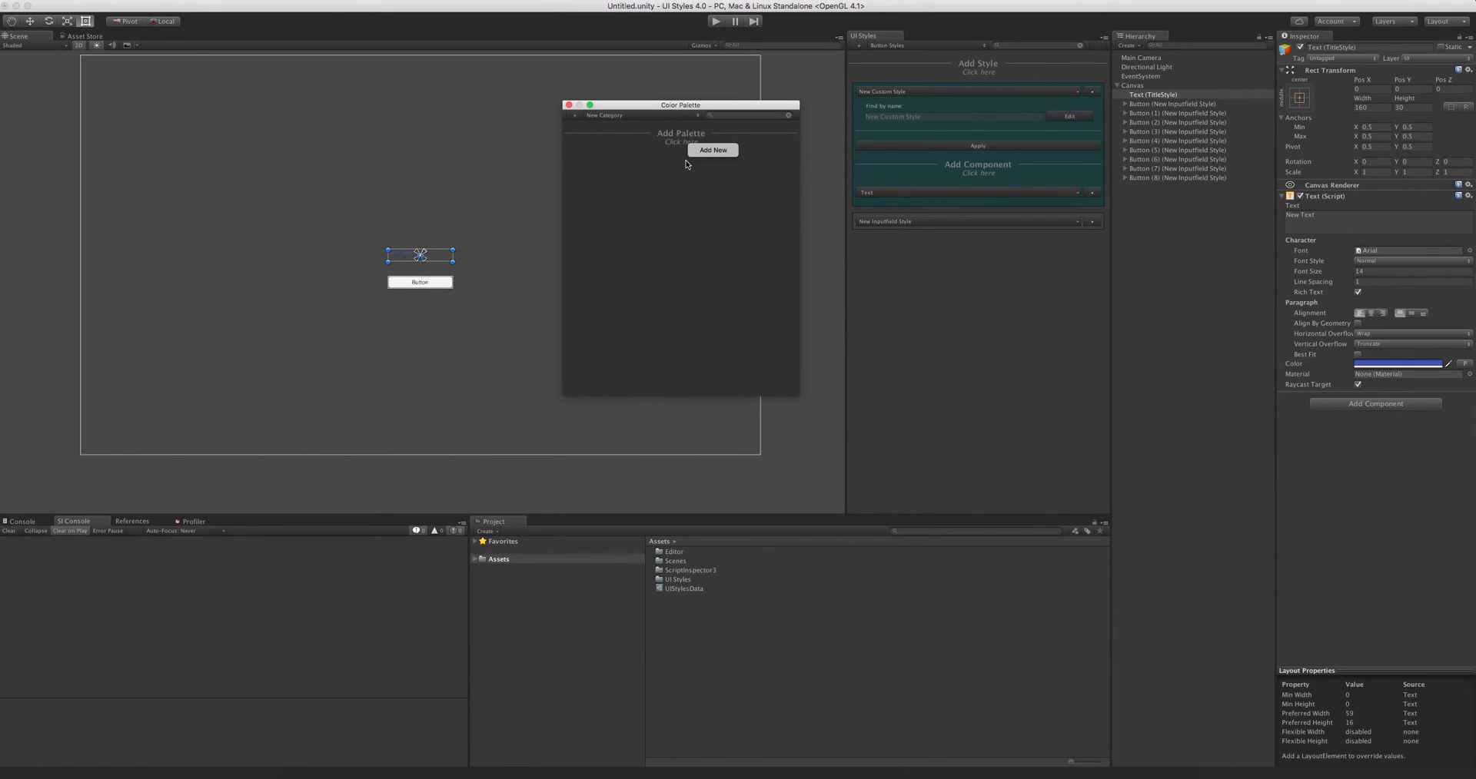
click(711, 158)
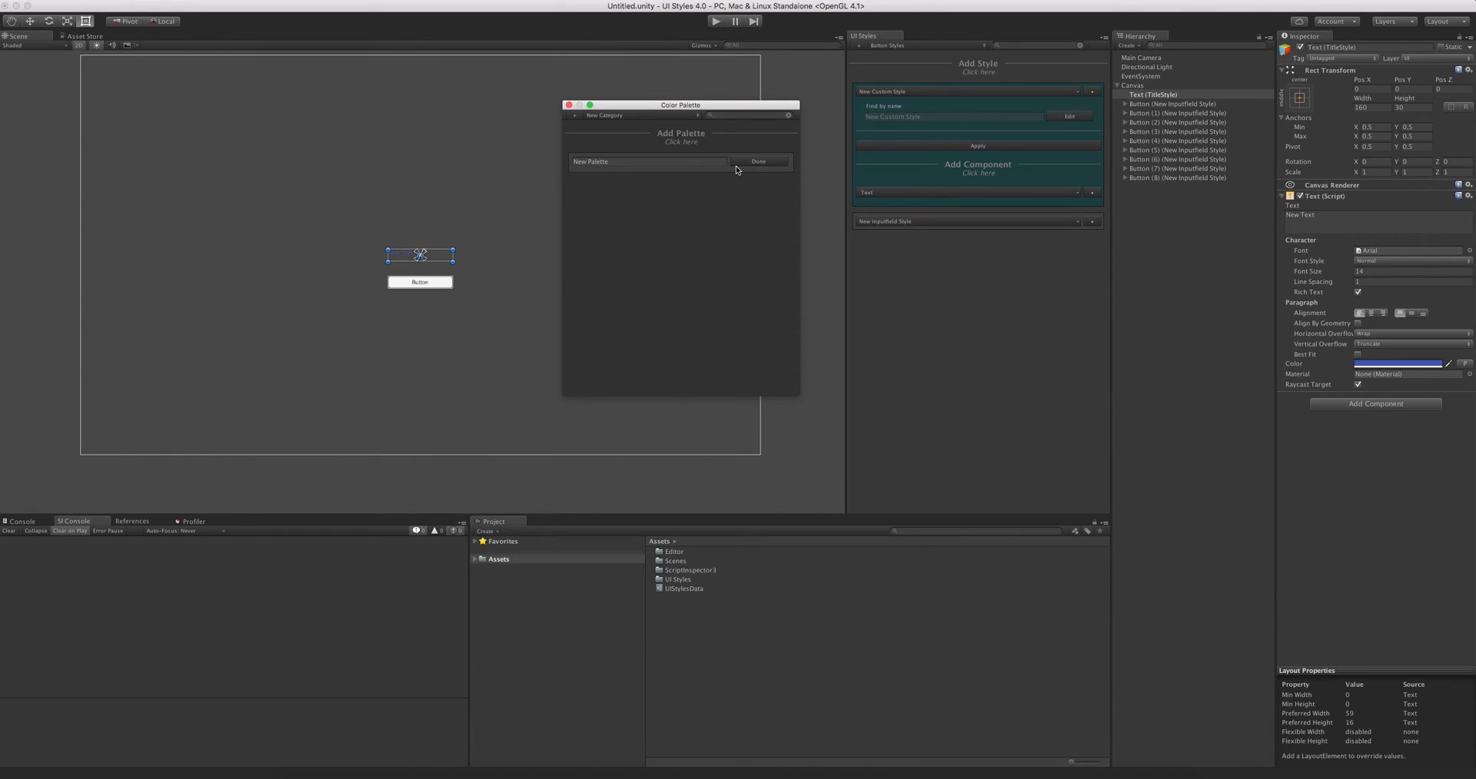
click(717, 160)
click(721, 192)
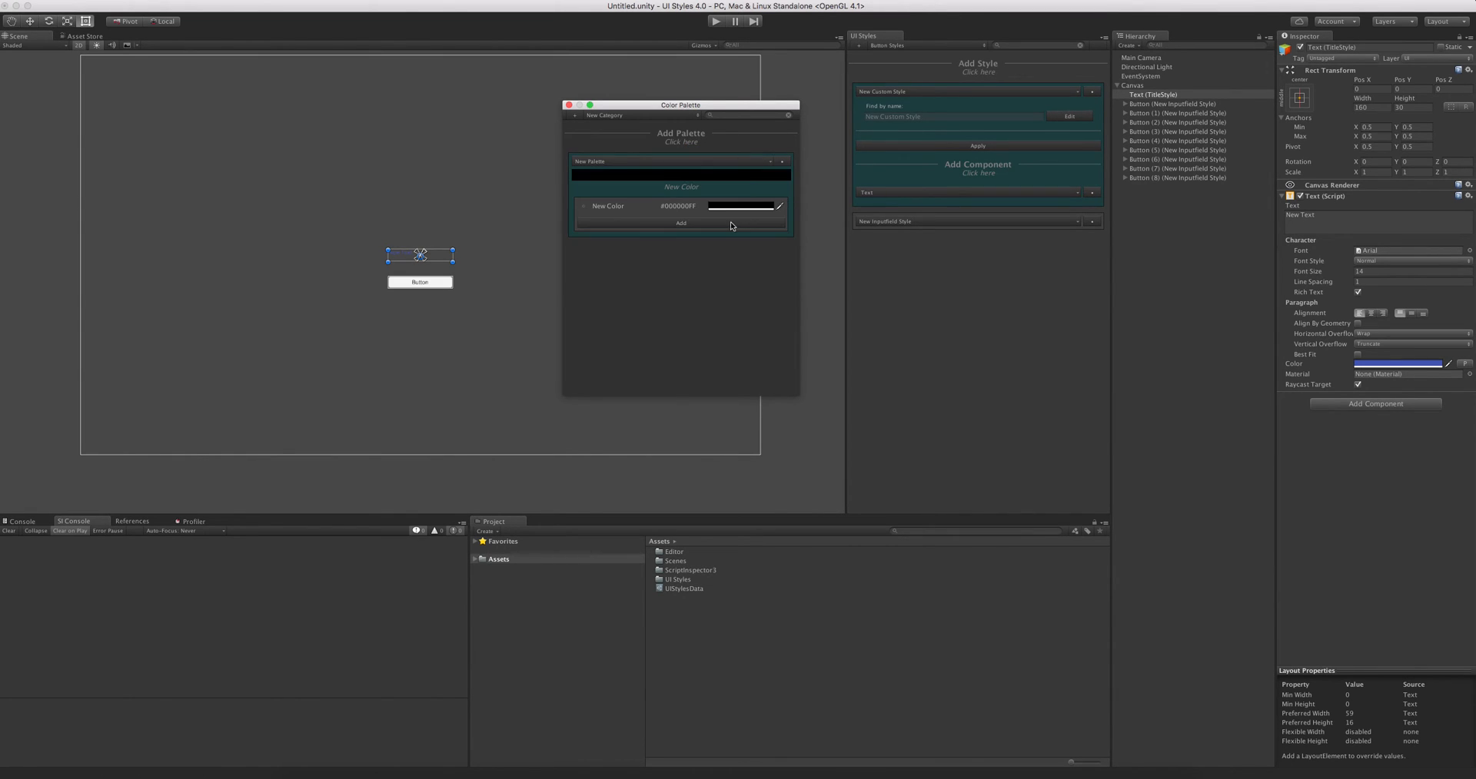
click(710, 223)
click(710, 234)
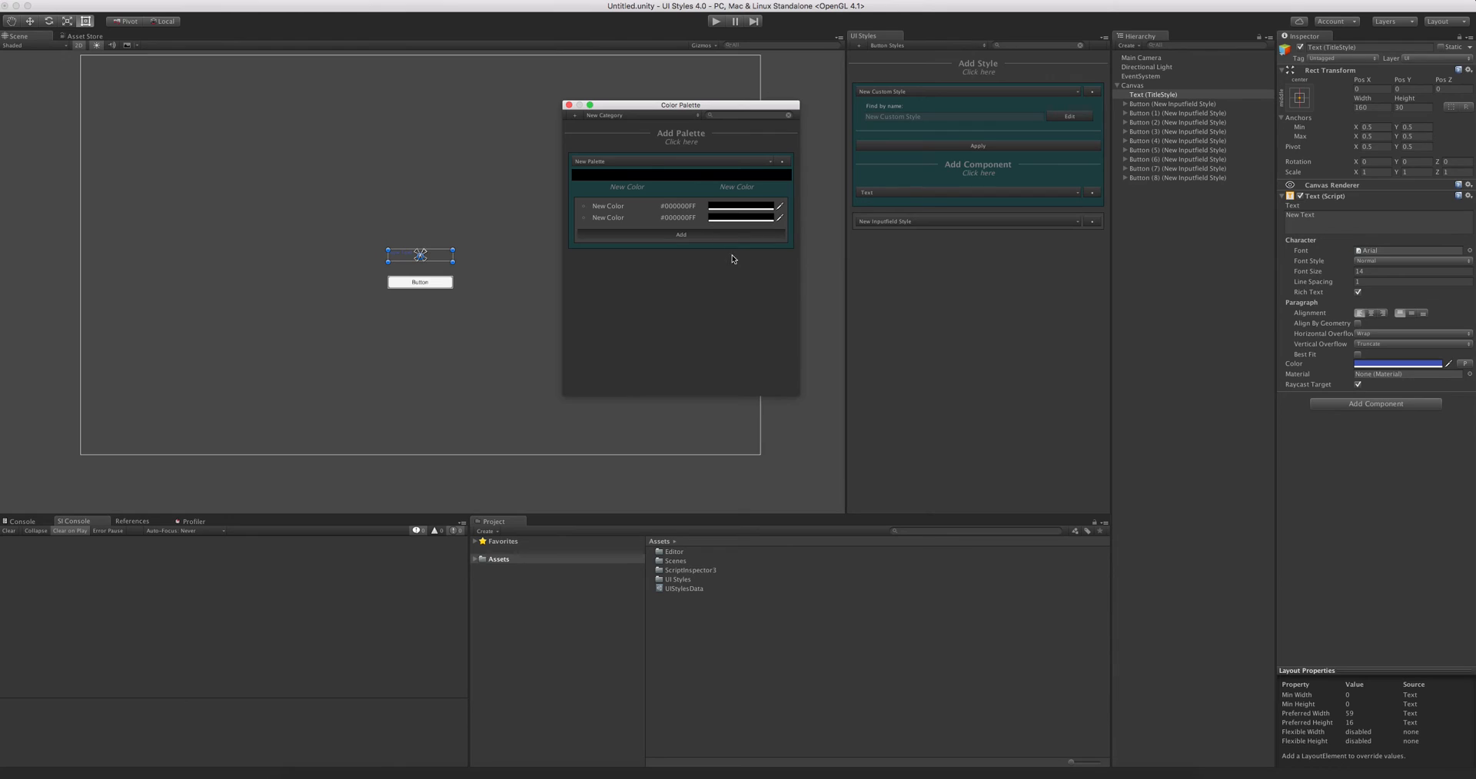
- Set the three colors in New Palette to red (FF0000FF), green and blue, close the color picker and collapse the palette
click(730, 207)
click(716, 217)
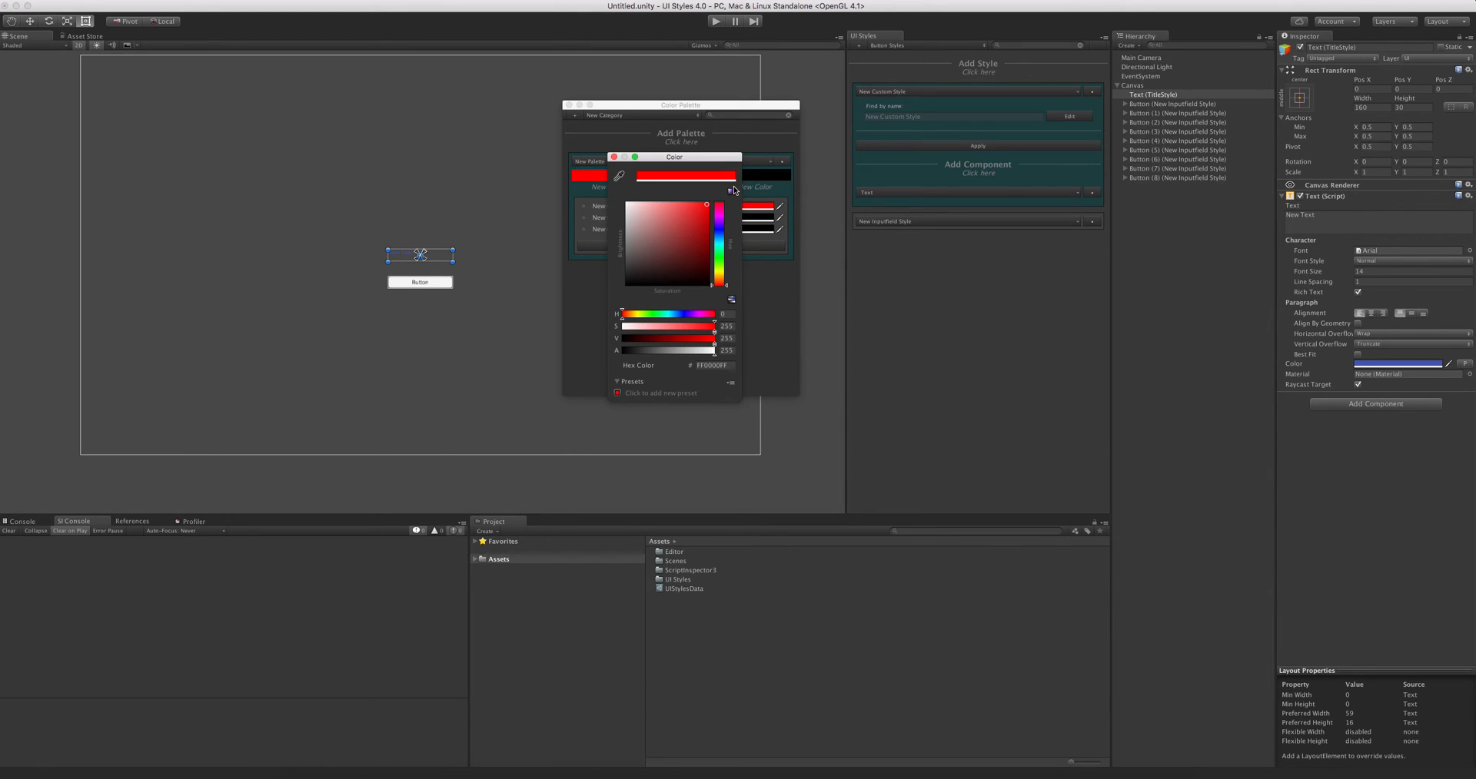
click(759, 221)
click(720, 260)
mouse_move(698, 215)
mouse_down()
mouse_move(722, 186)
mouse_move(671, 215)
mouse_move(702, 230)
mouse_move(702, 200)
mouse_up()
click(758, 229)
click(721, 232)
click(614, 157)
click(619, 162)
- Duplicate New Palette and move the copy's green color one place left and back one place right
right_click(642, 168)
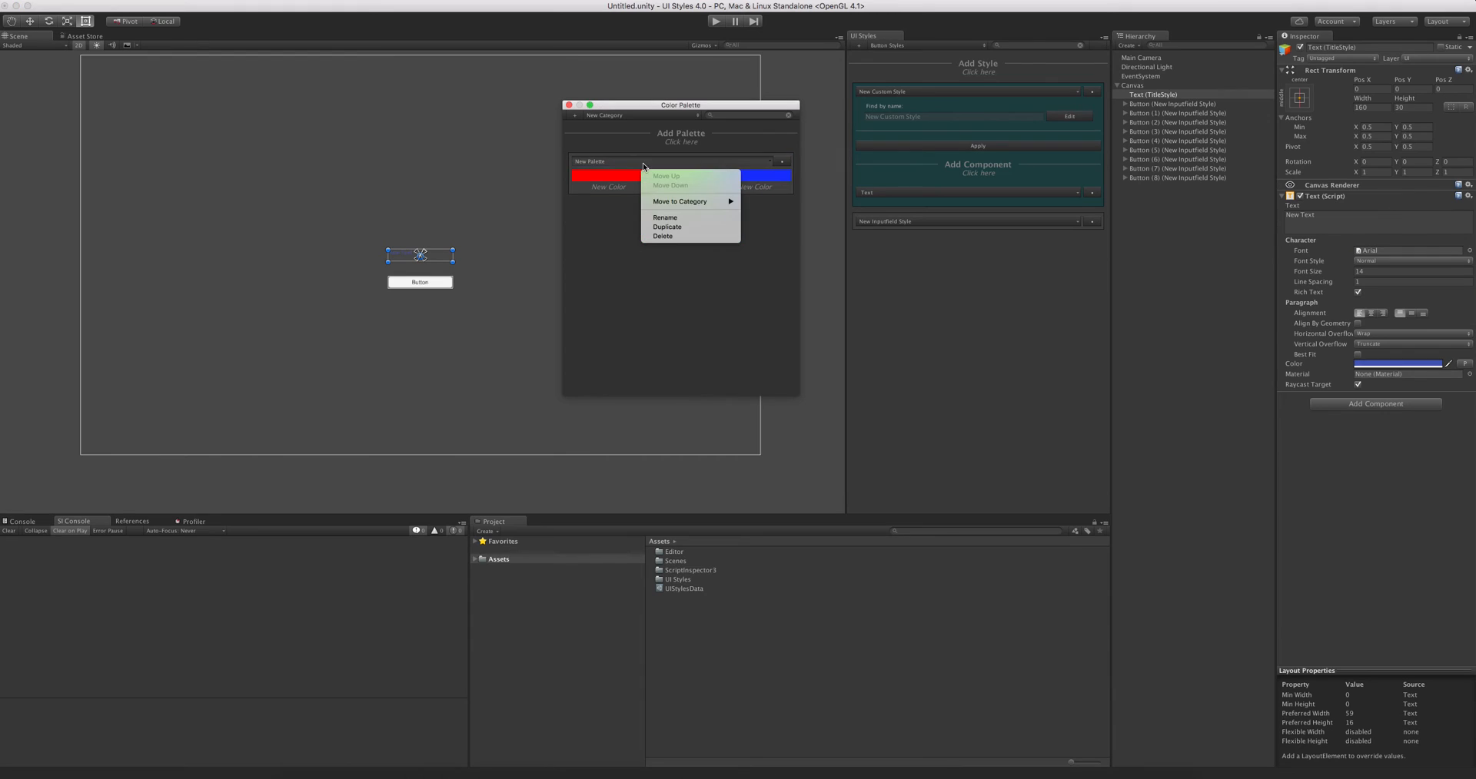
click(691, 228)
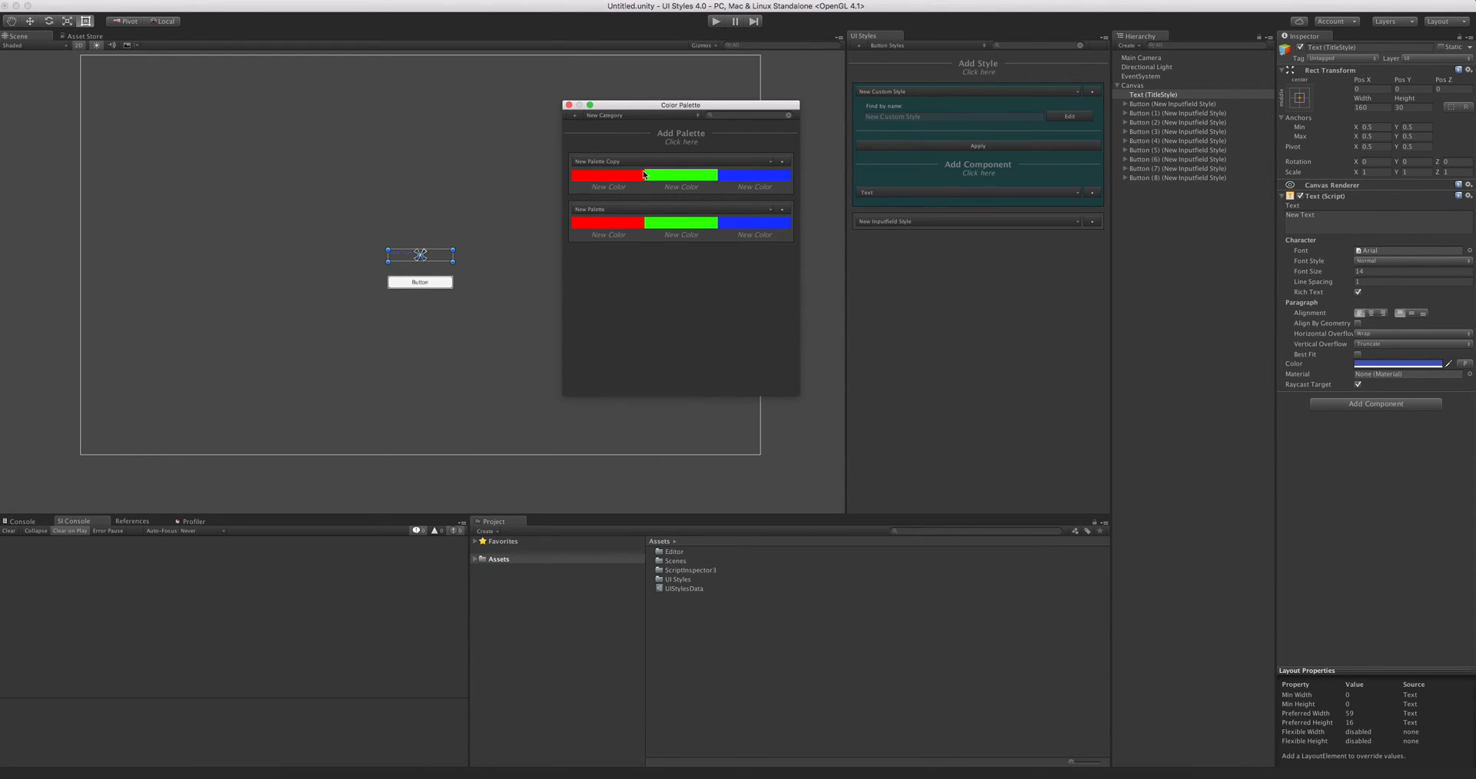
right_click(677, 178)
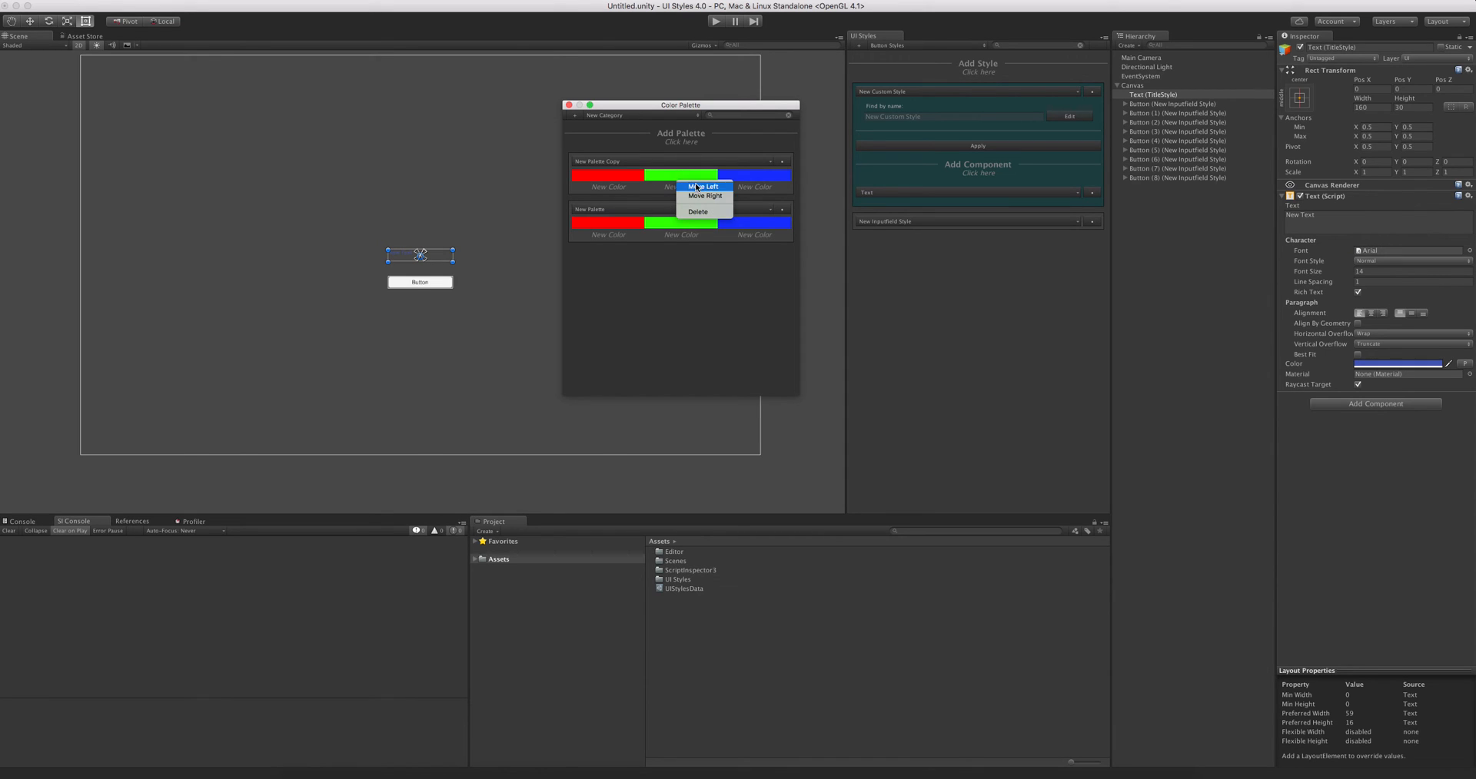
click(694, 188)
right_click(634, 178)
click(666, 192)
- Delete colors from New Palette Copy, starting with the green one, and delete the copied palette itself
right_click(674, 176)
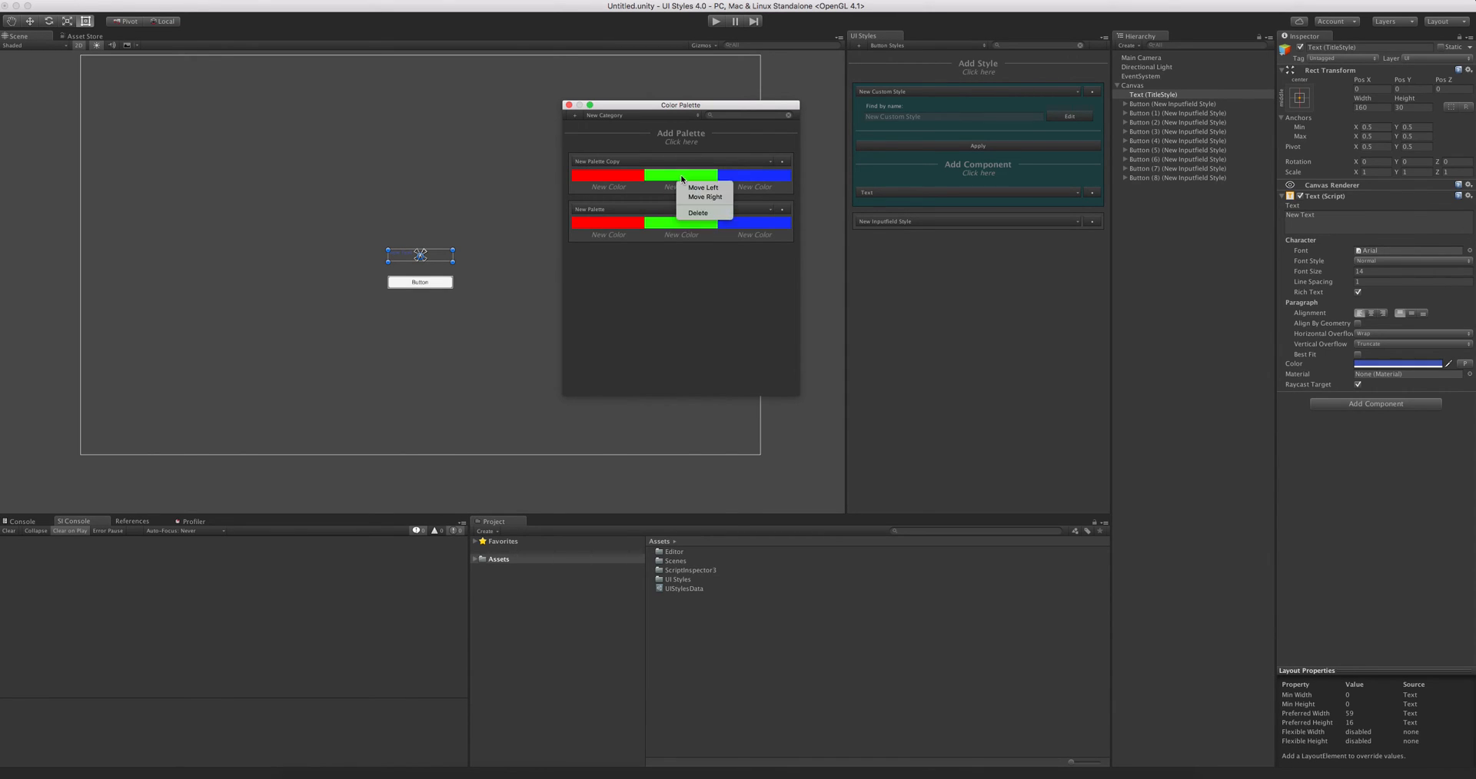
click(715, 213)
right_click(671, 176)
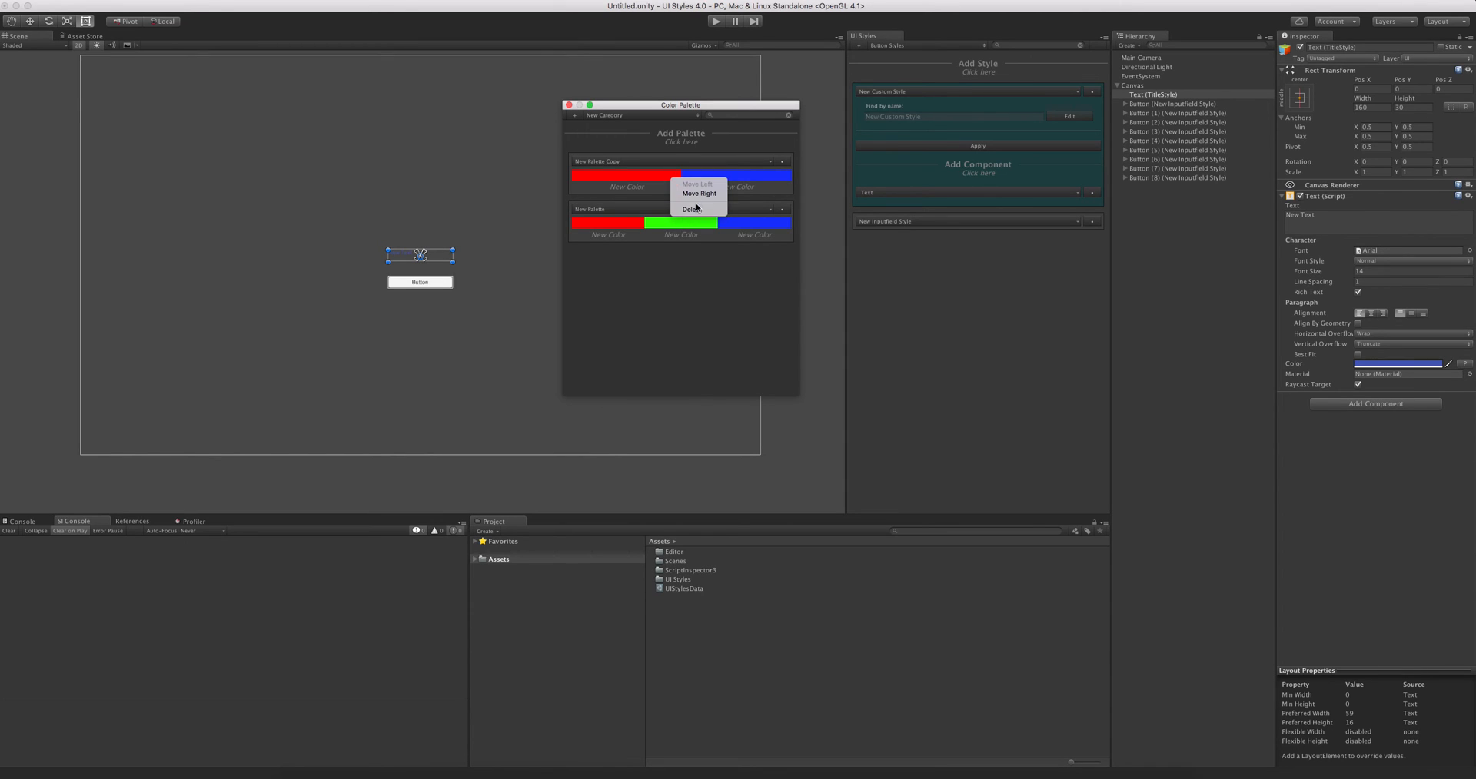
click(695, 208)
right_click(672, 163)
click(704, 232)
- Open New Palette's name for editing, leave the renaming and expand the palette's color list
right_click(624, 160)
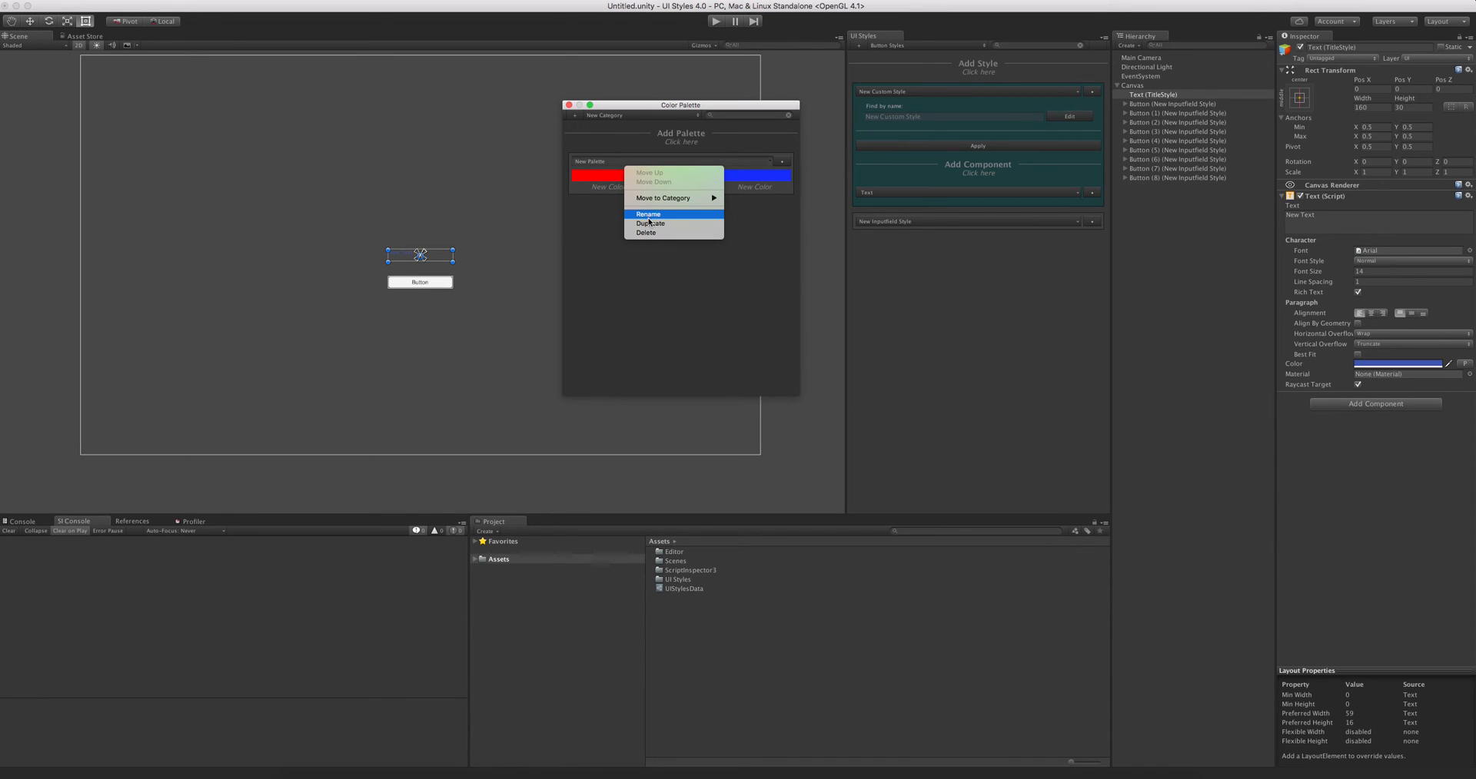
click(648, 215)
click(759, 162)
click(723, 161)
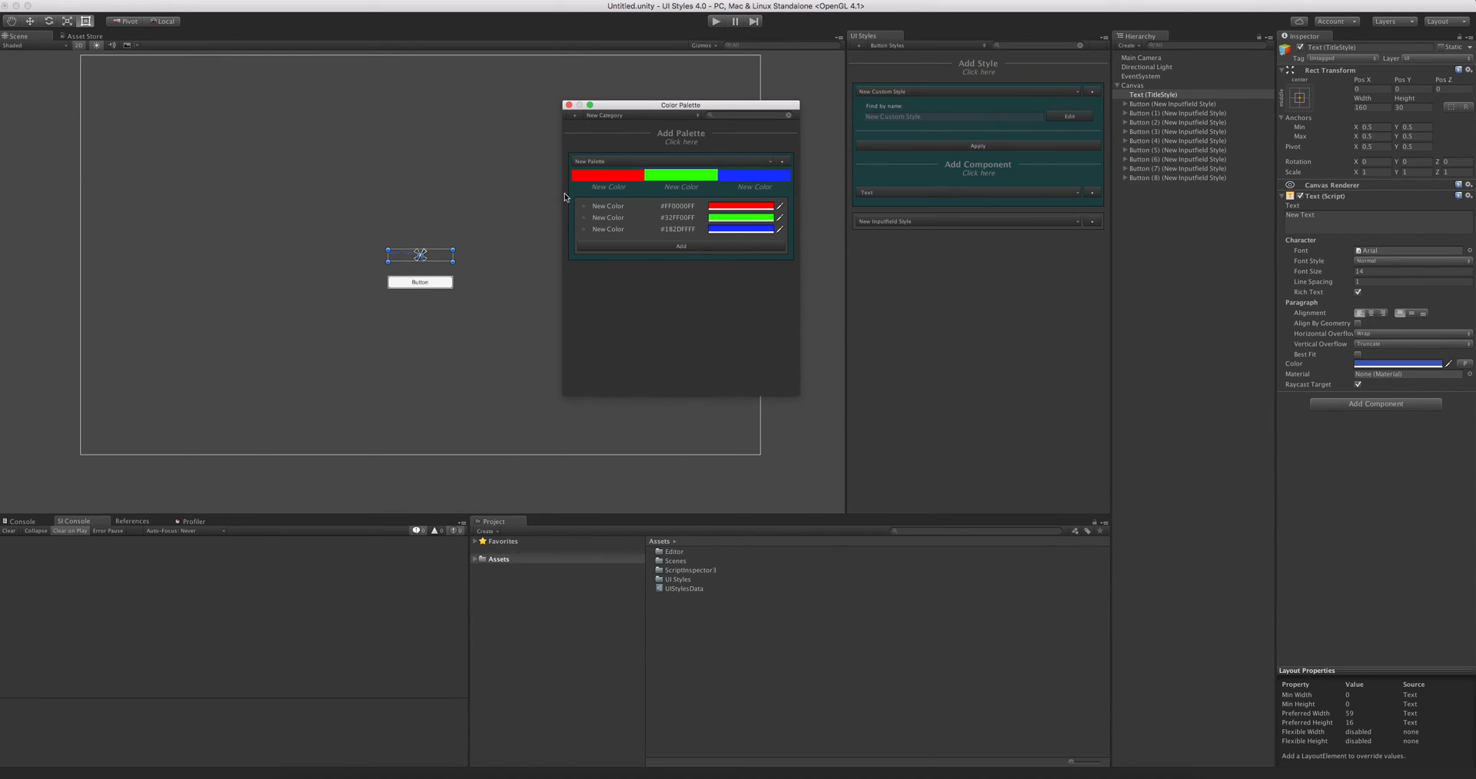
- Move the red color down below green in New Palette, view its rename and delete options, and collapse the palette
right_click(622, 212)
click(627, 229)
right_click(624, 220)
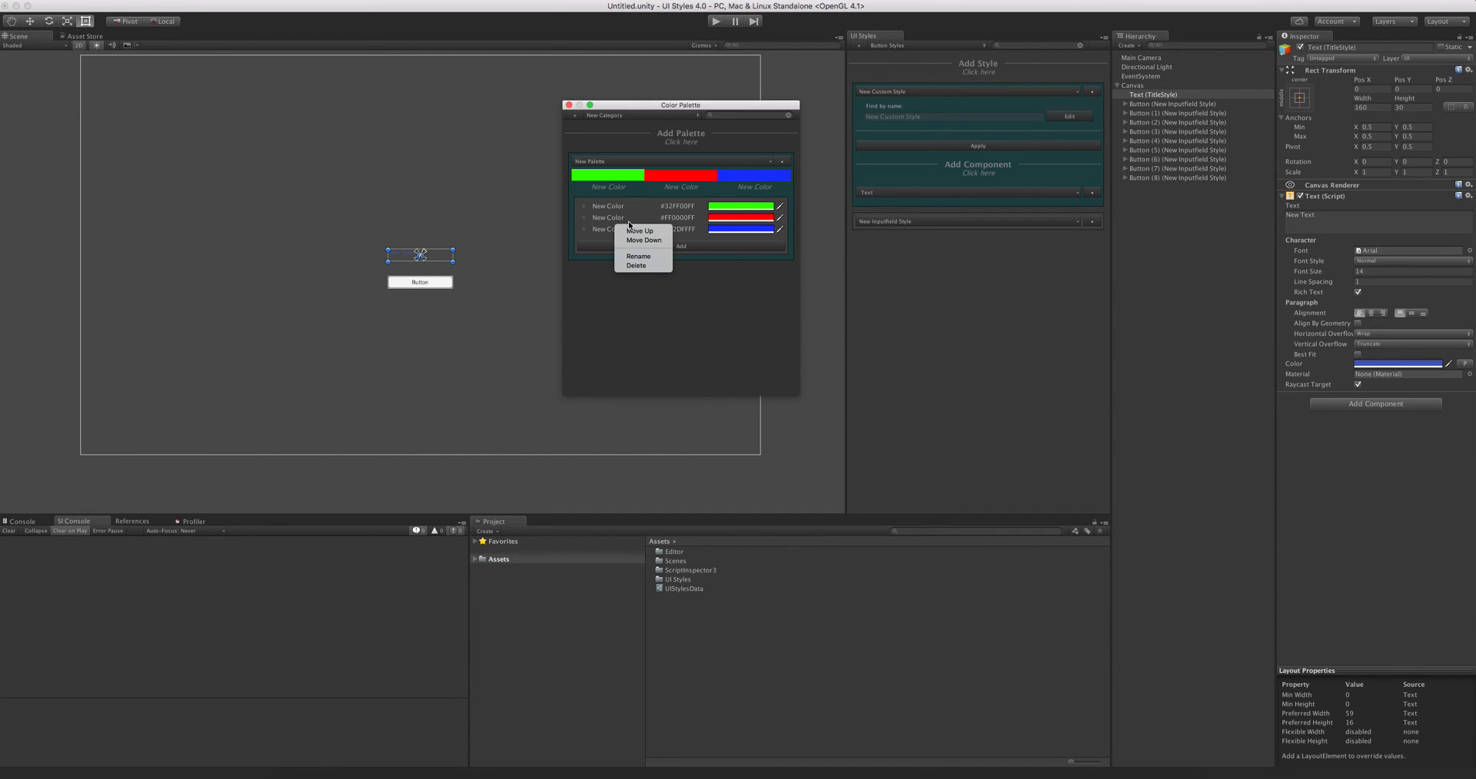
click(641, 265)
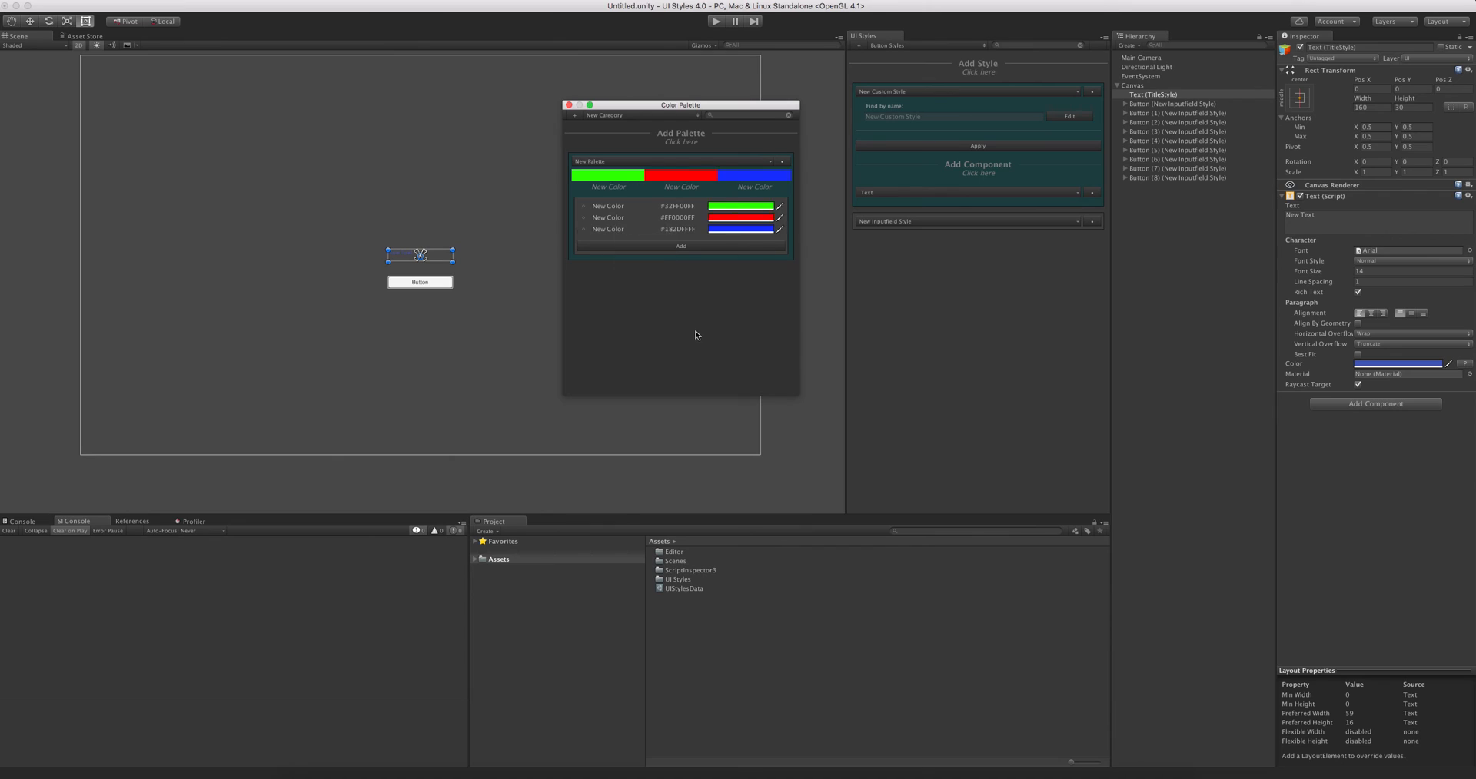
click(700, 164)
- Search the Default category's palettes for "red", clear the search and close the Color Palette window
click(601, 116)
click(621, 126)
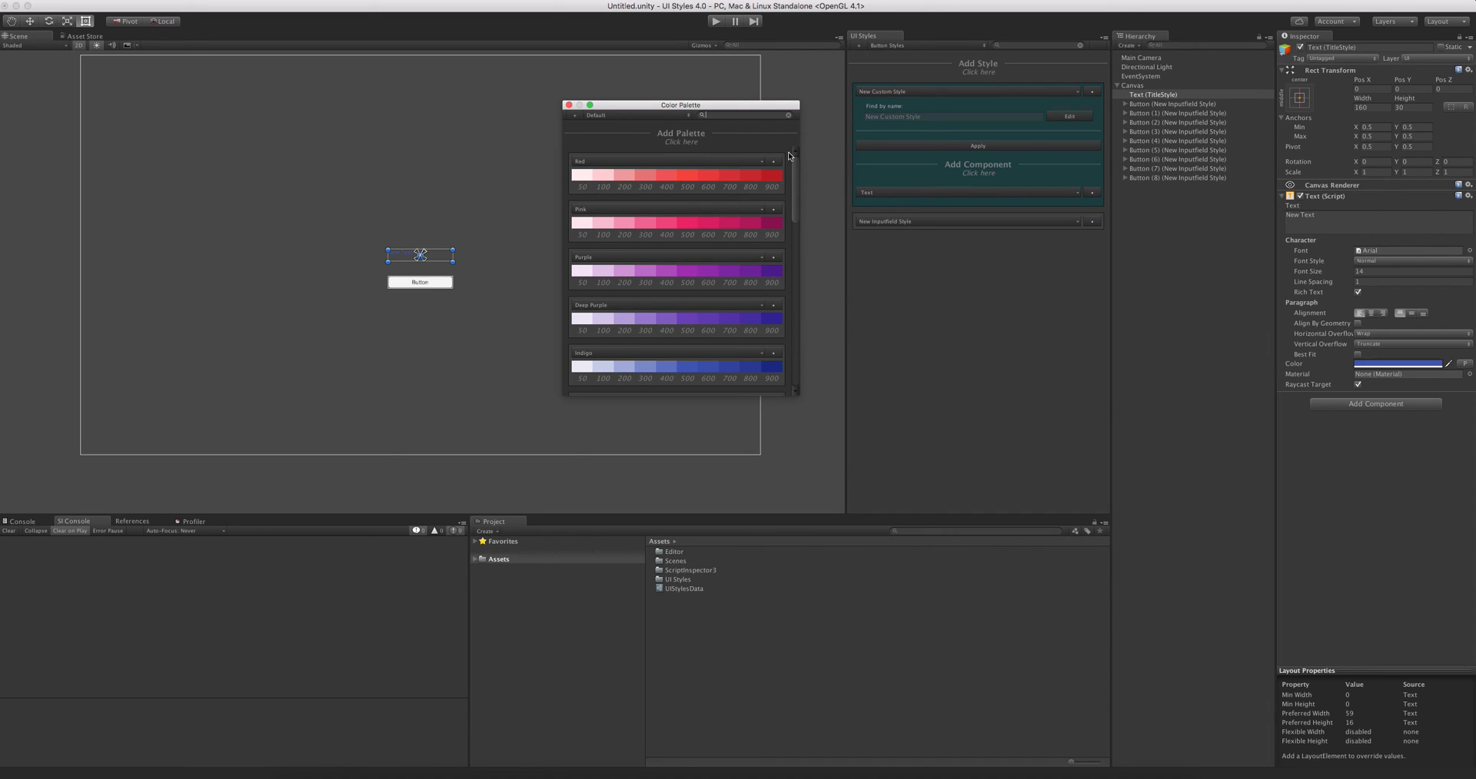
text(red)
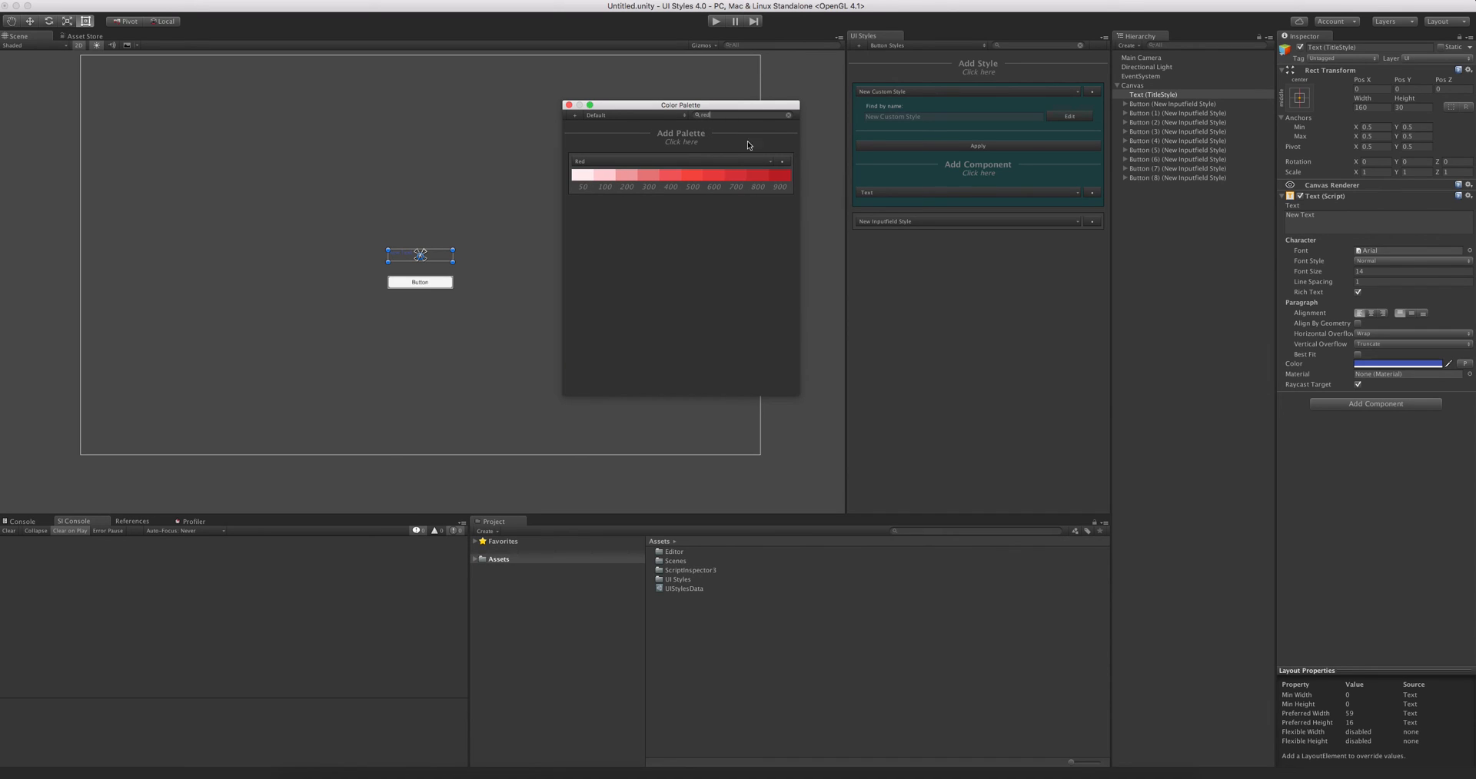
click(786, 114)
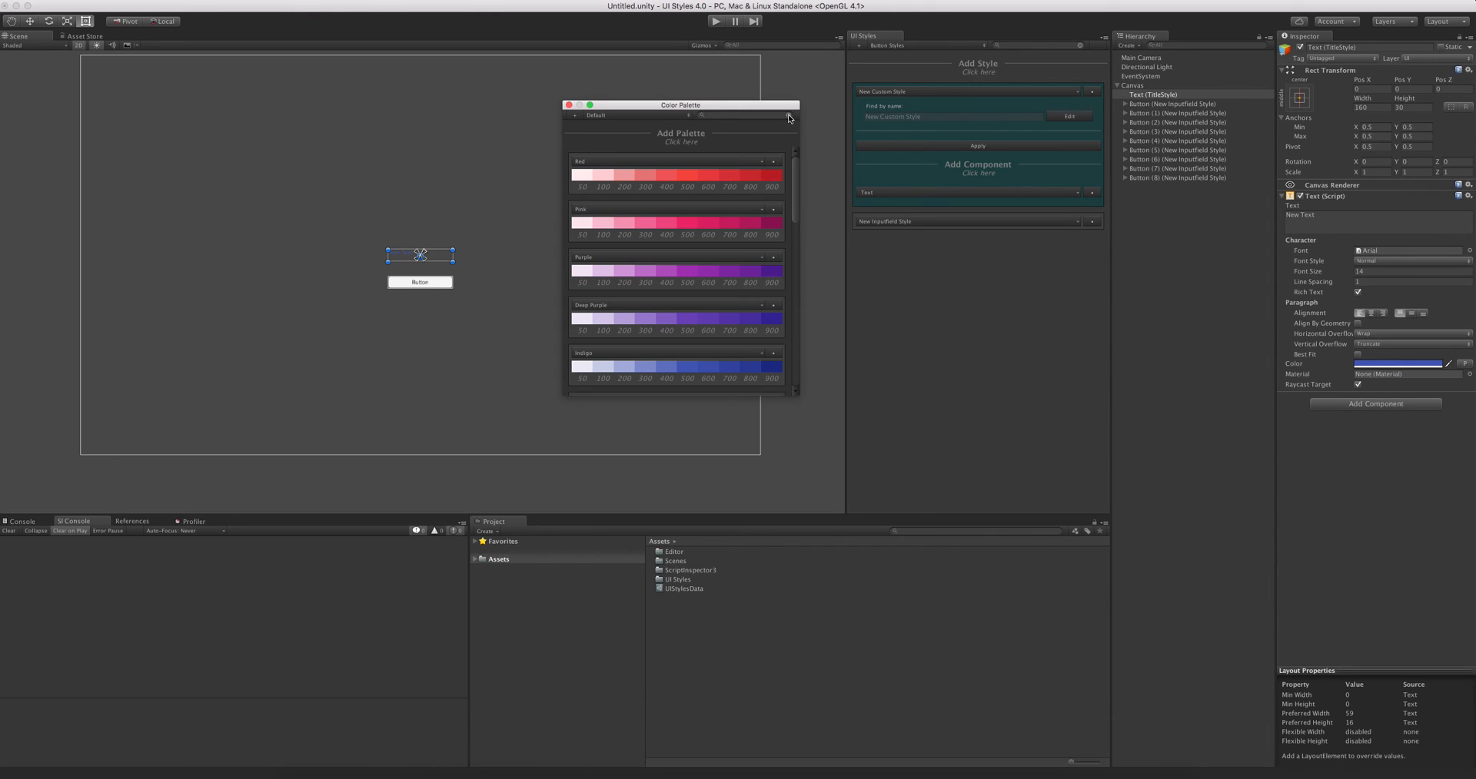
click(569, 106)
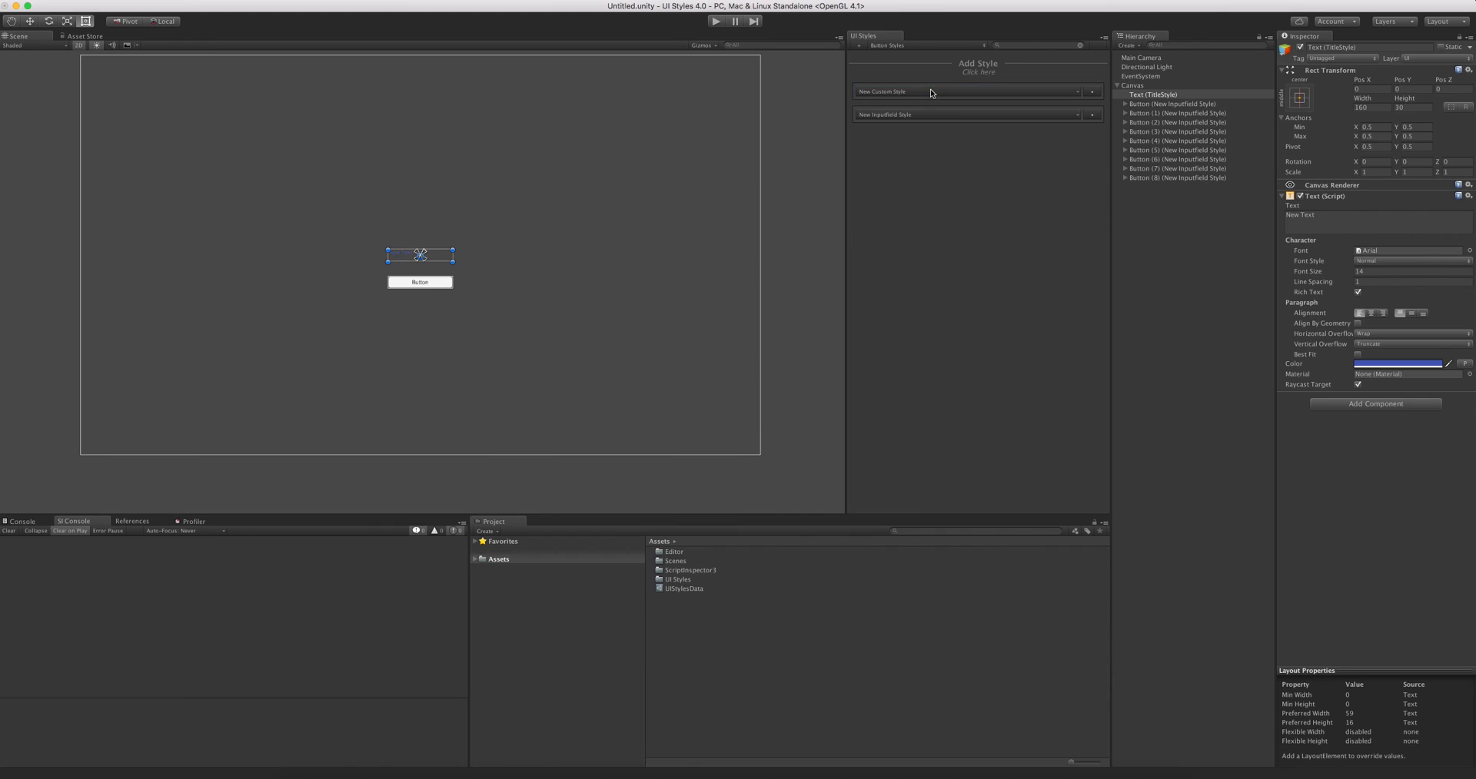
- Try to create a style from the Text (TitleStyle) object, clear the resulting console message and try once more with New Custom Style collapsed
drag(1152, 95, 988, 66)
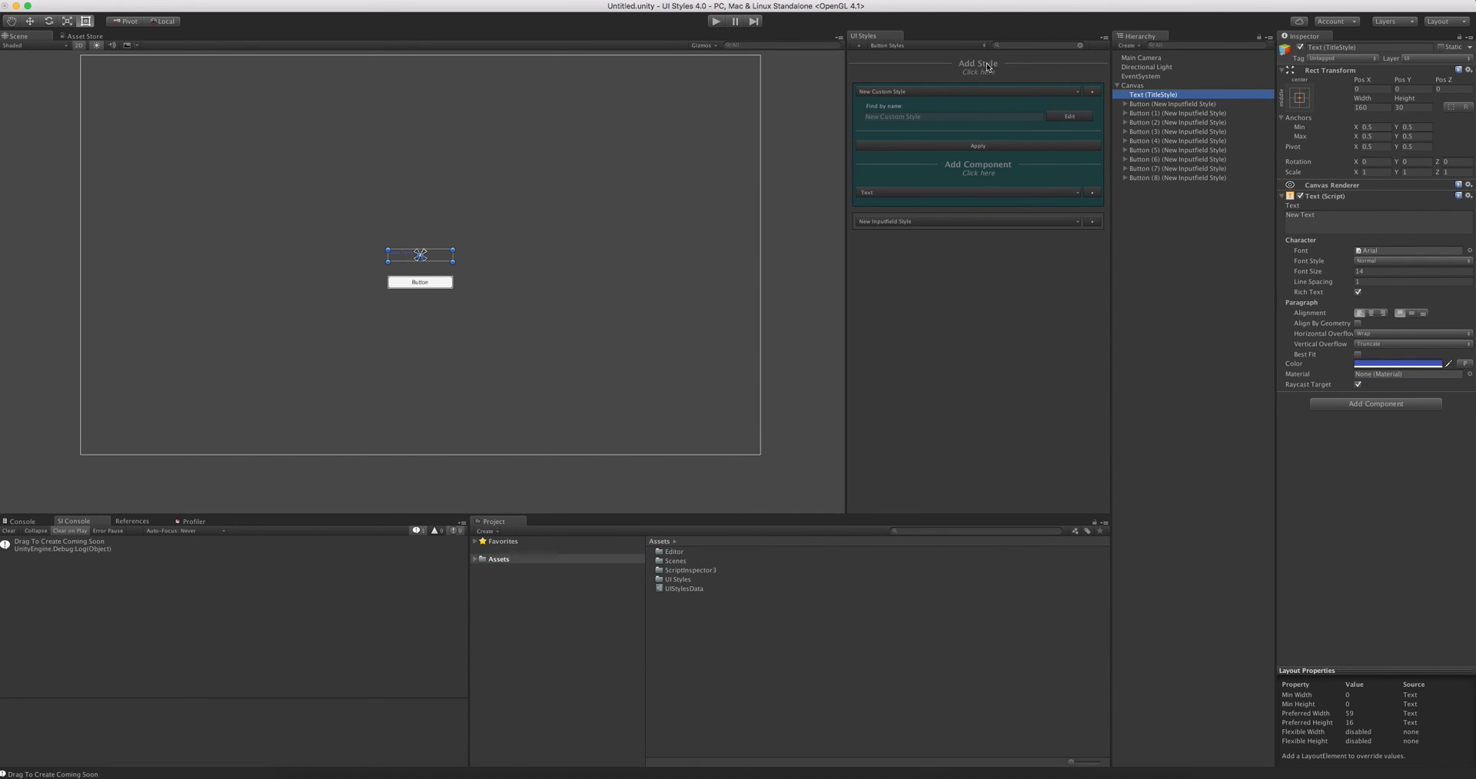
click(37, 551)
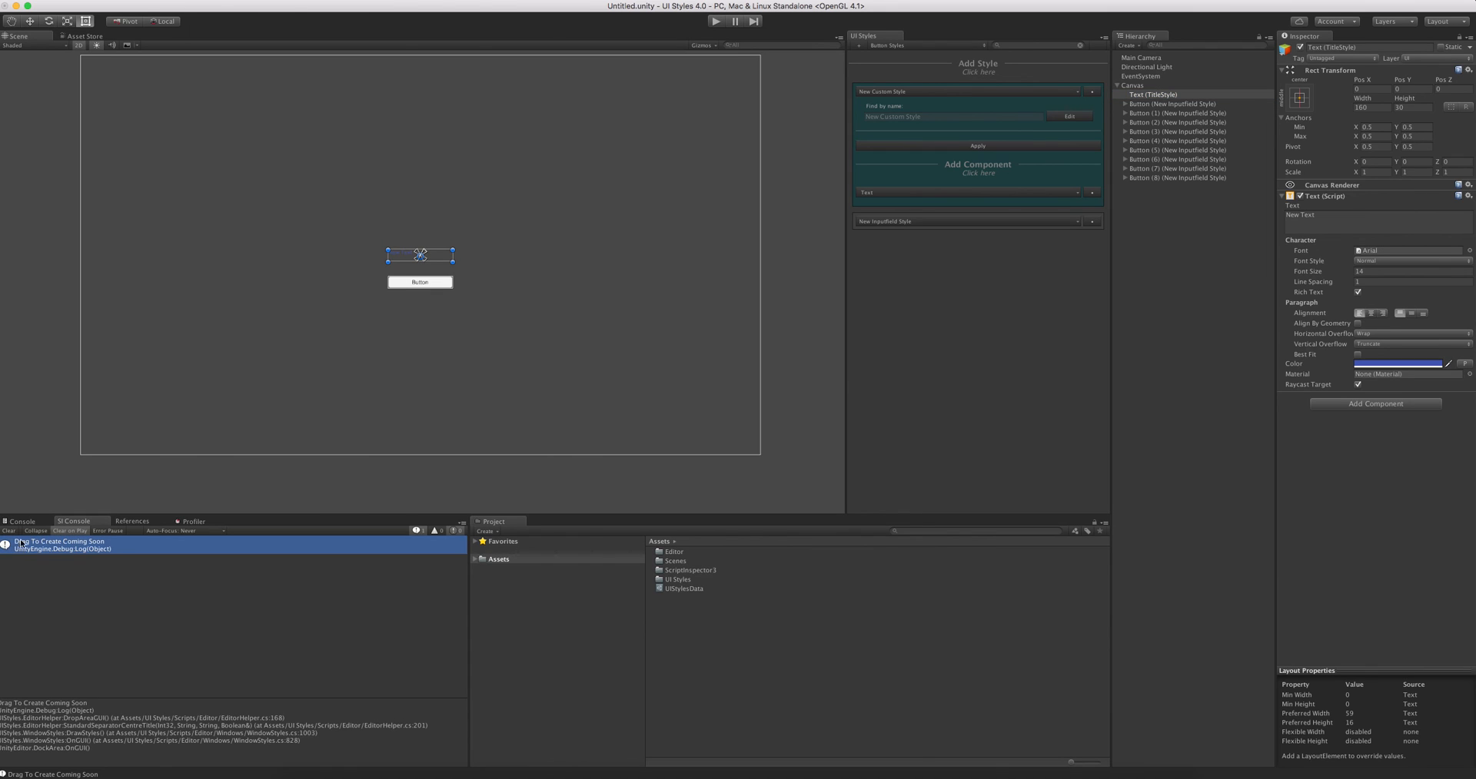
click(8, 531)
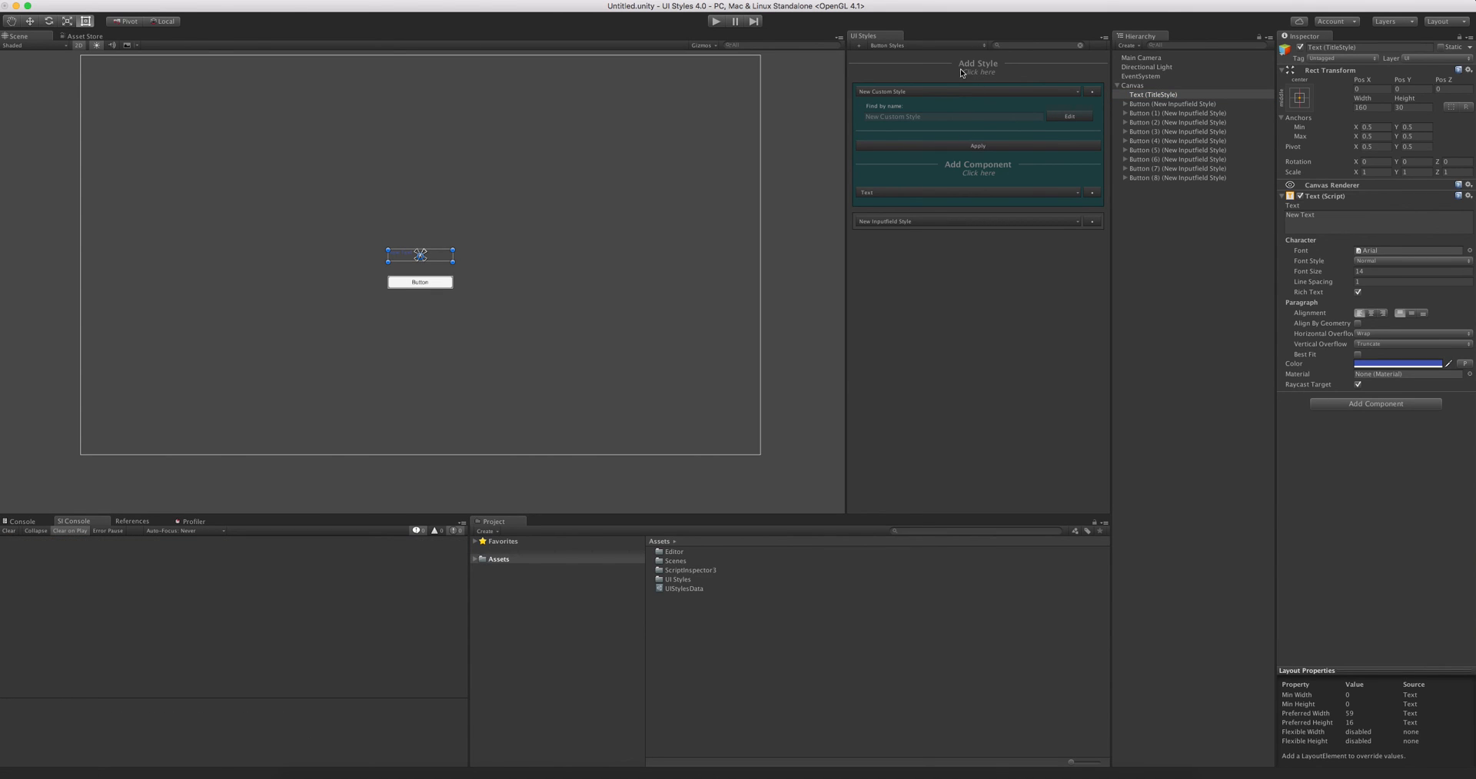
click(909, 92)
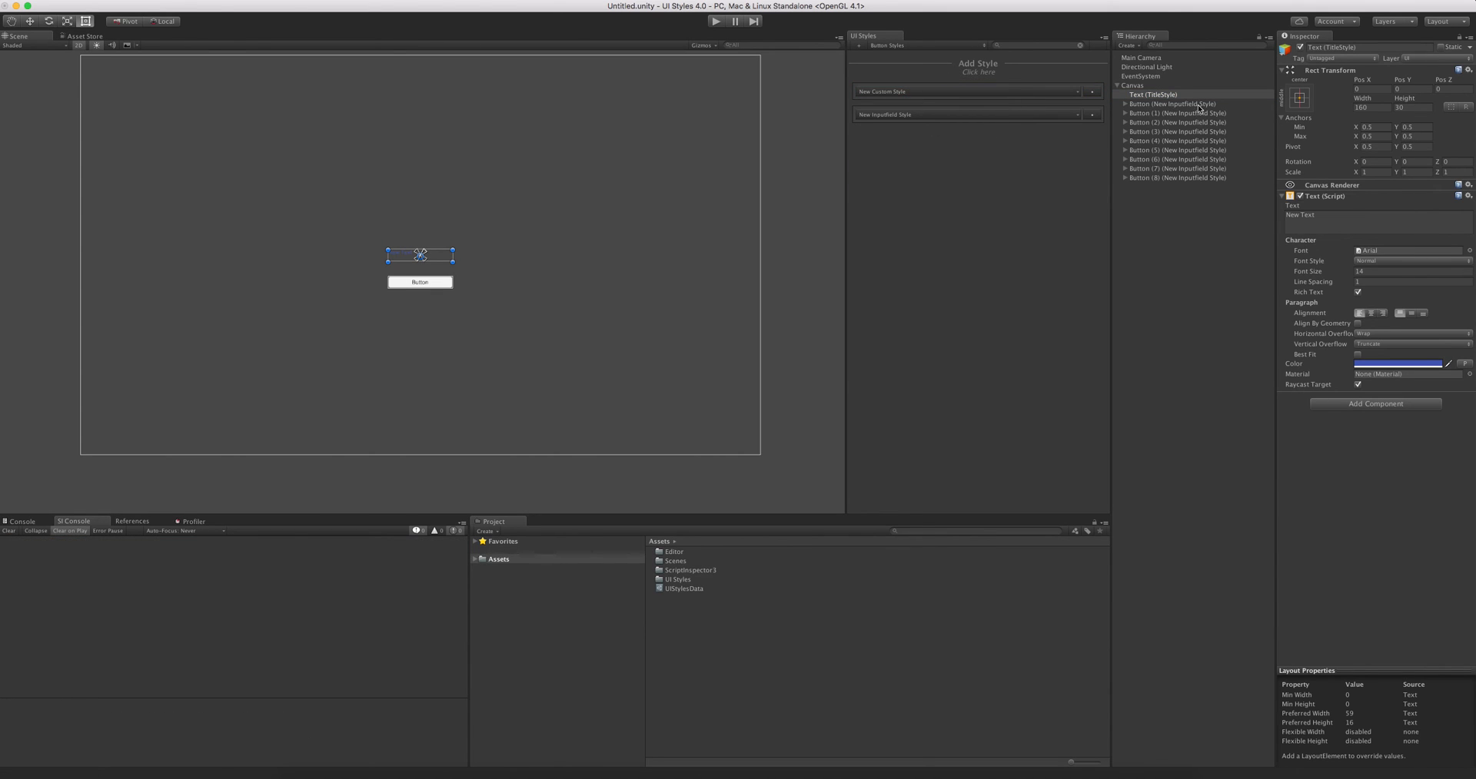
drag(1182, 98, 987, 71)
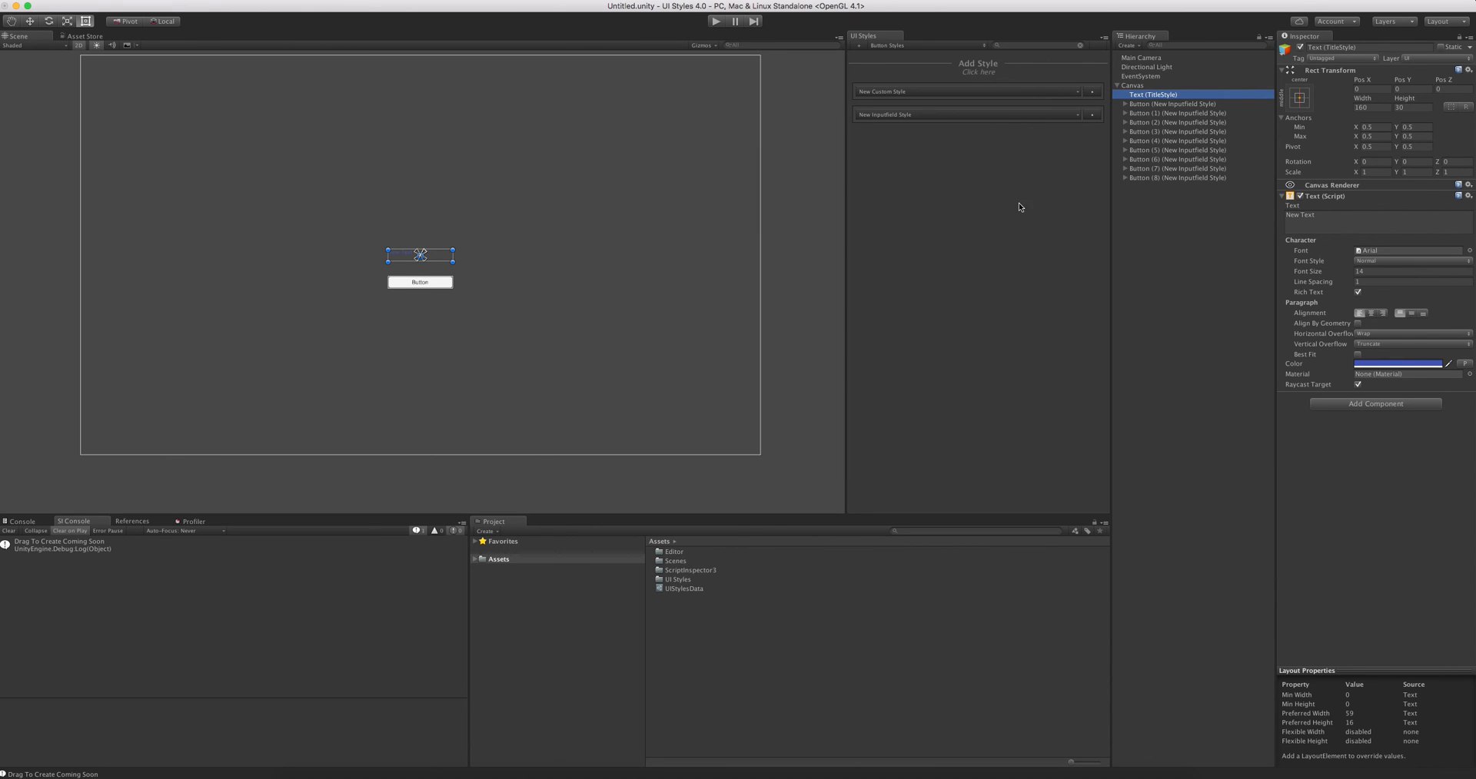
- Expand New Custom Style, try to add the object's Text (Script) component to it, and collapse the style again
click(917, 93)
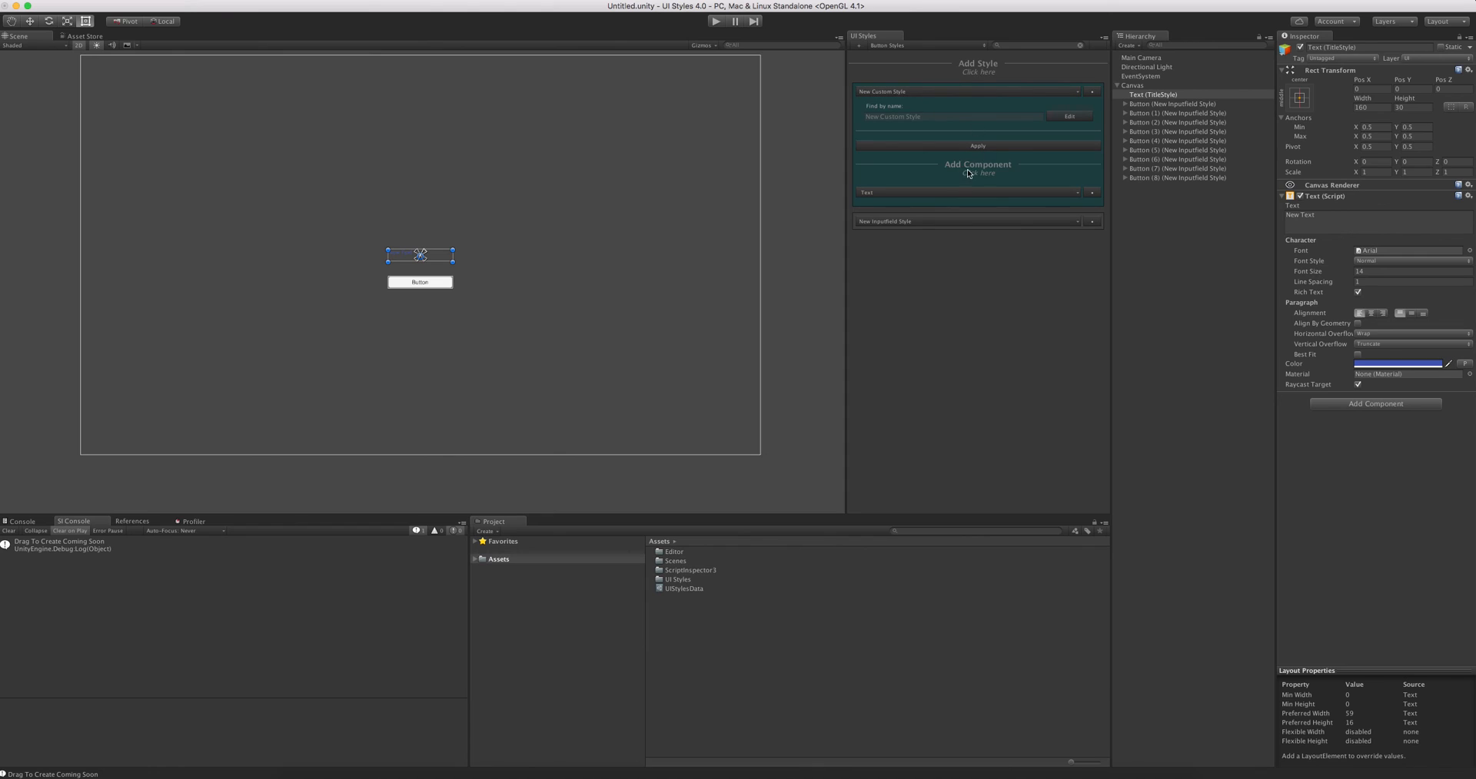
drag(1339, 197, 986, 177)
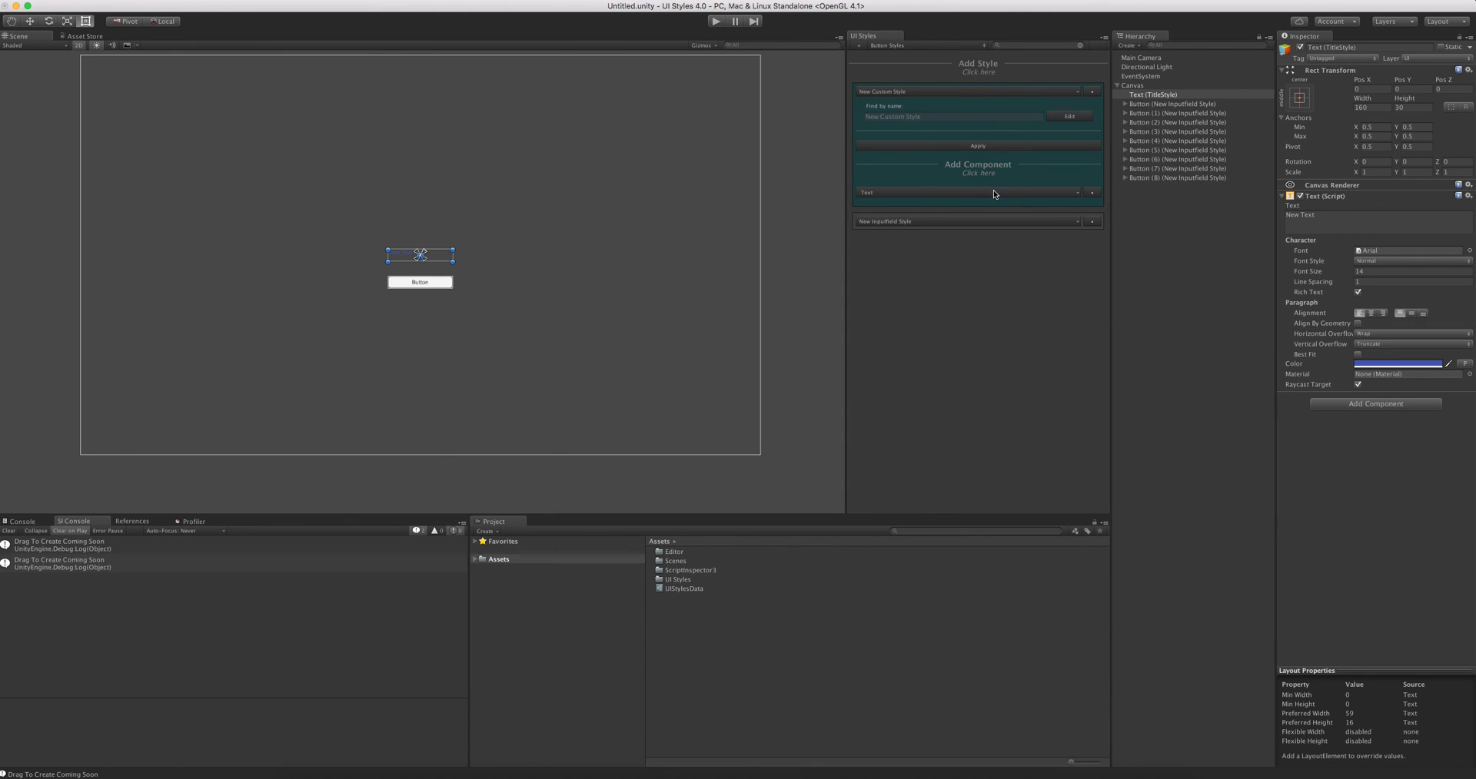
click(994, 194)
click(986, 193)
click(975, 92)
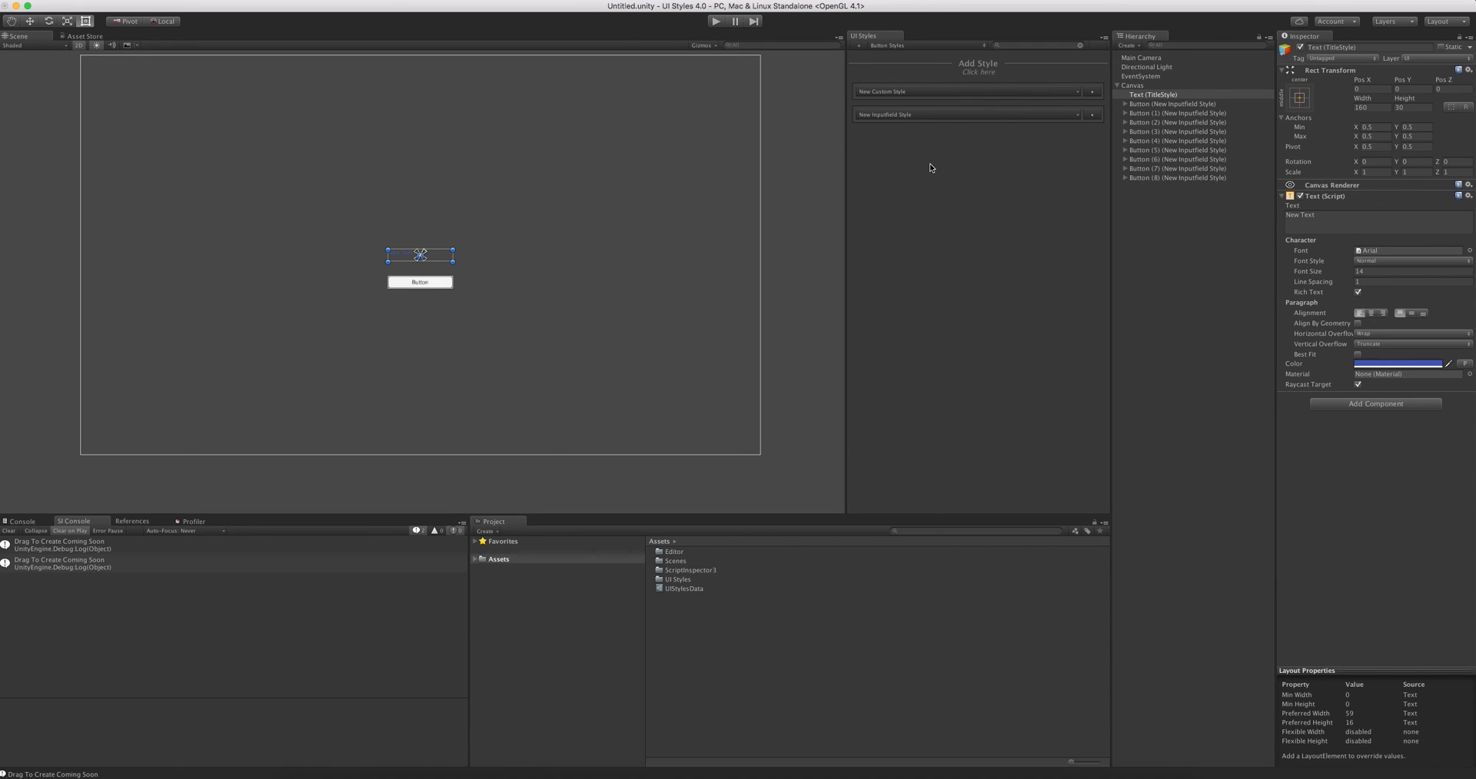